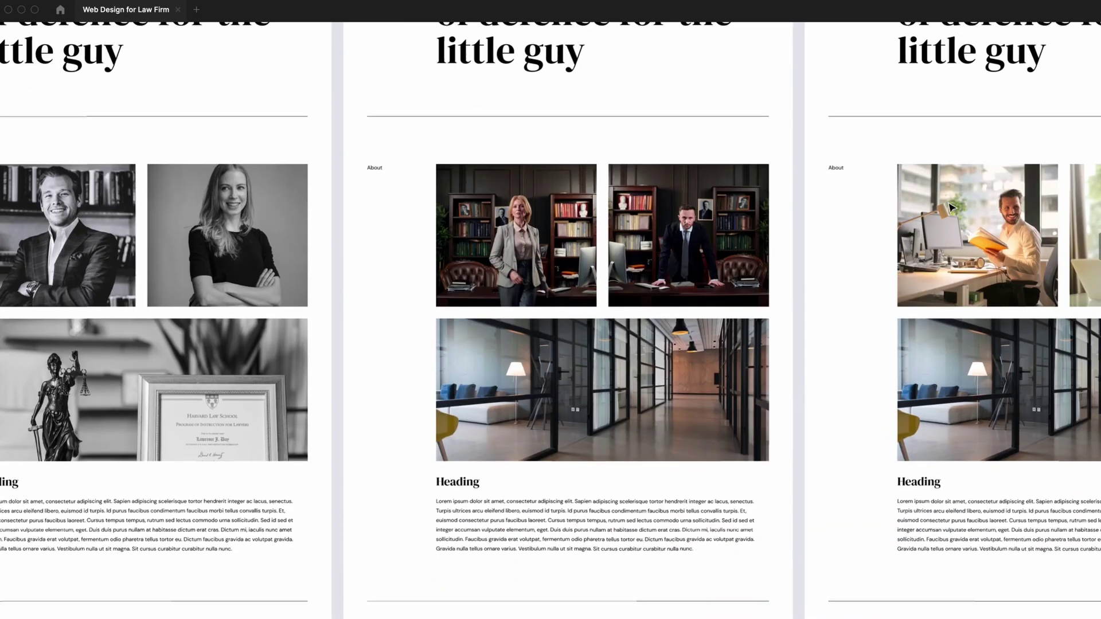
- Rename the page frame to Home and duplicate it
scroll(950, 208, down, 5)
scroll(950, 208, down, 5)
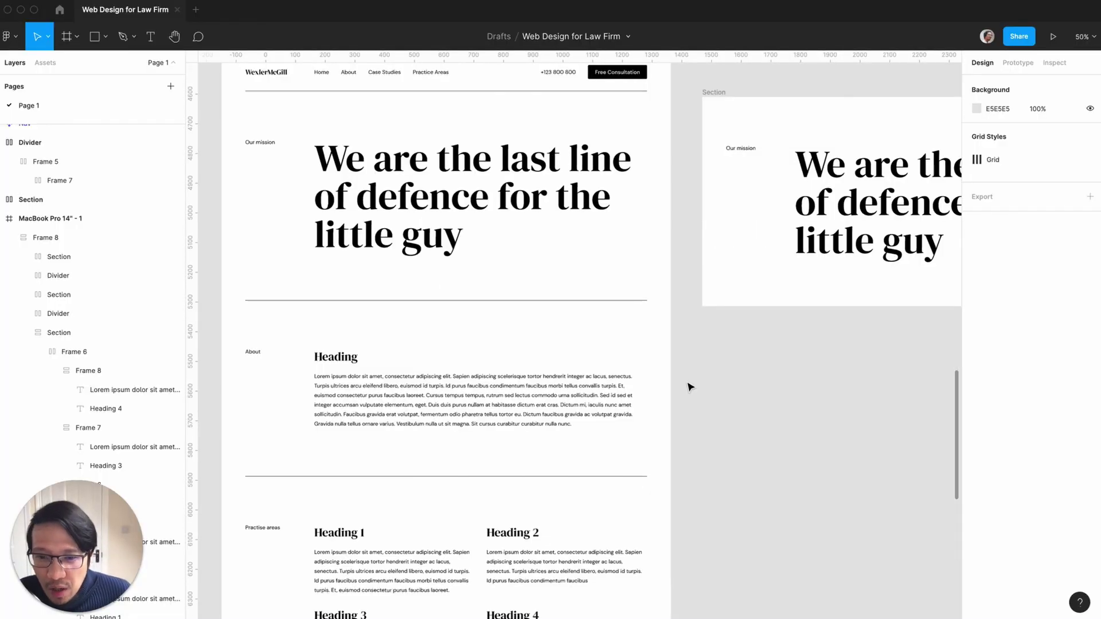
scroll(690, 387, down, 1)
scroll(689, 387, down, 5)
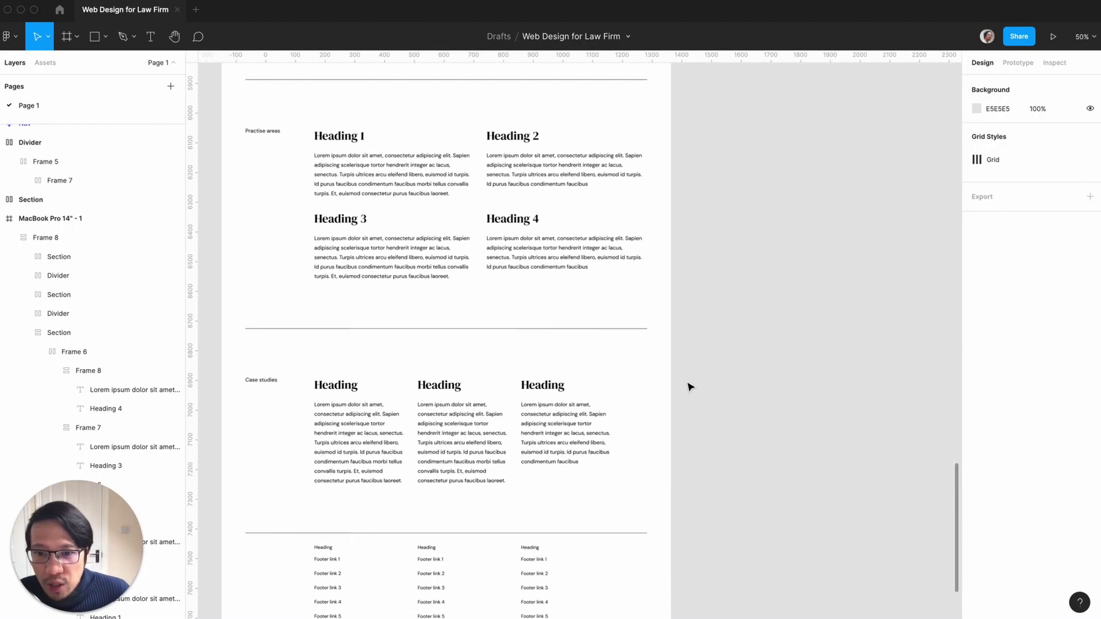
double_click(41, 134)
text(Home)
key(Return)
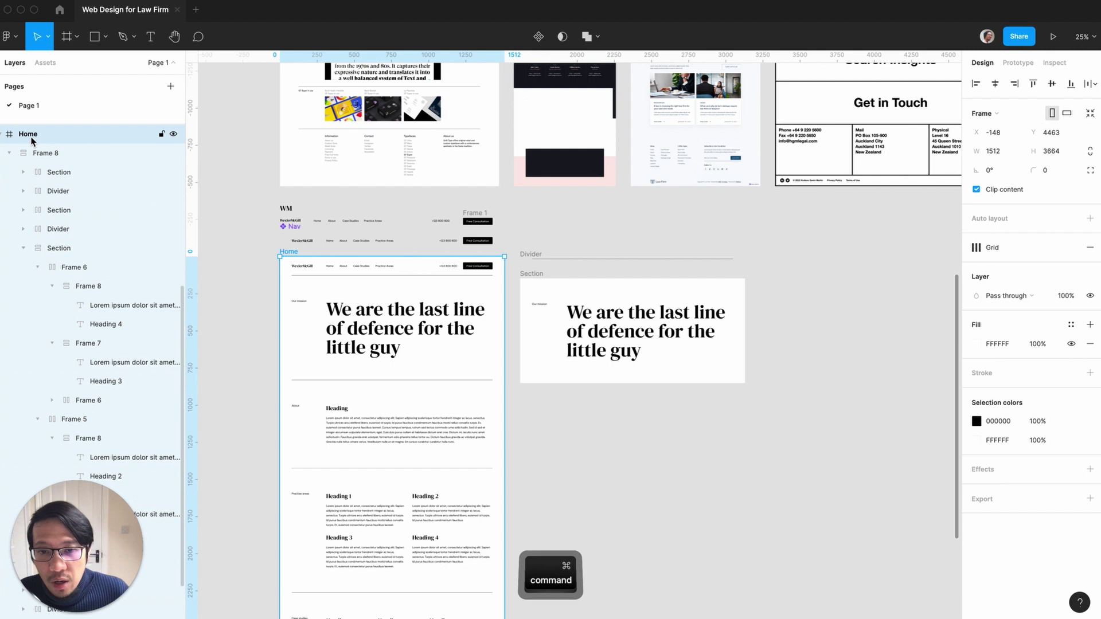
key(super+d)
click(597, 455)
- Wrap the About heading and body text in a new auto-layout frame
scroll(597, 455, up, 3)
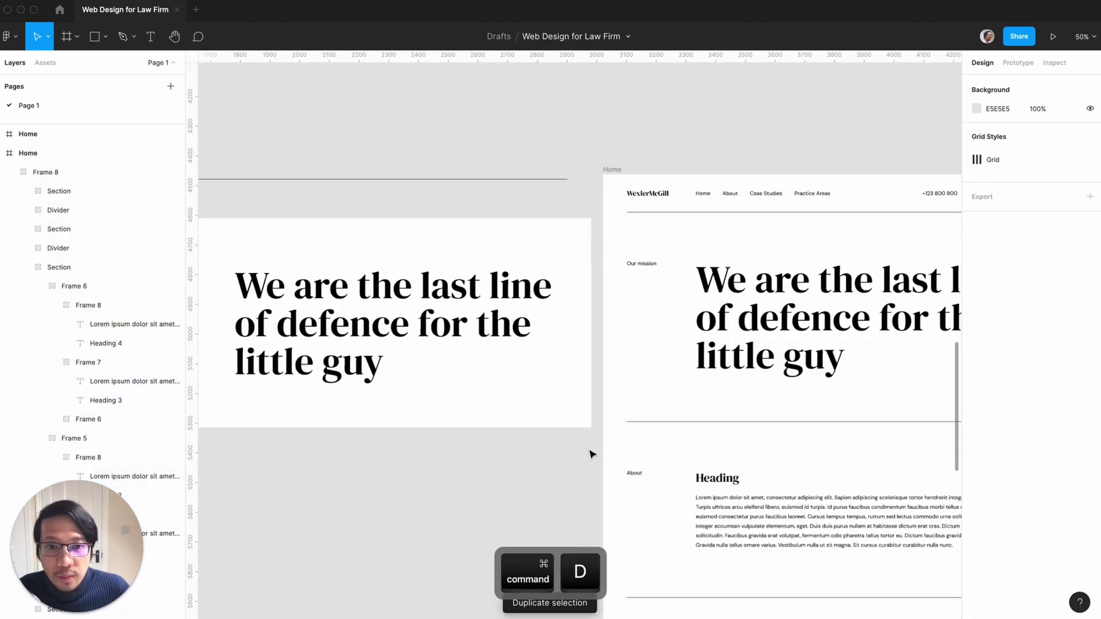
scroll(594, 454, up, 3)
scroll(592, 454, up, 2)
scroll(592, 454, down, 3)
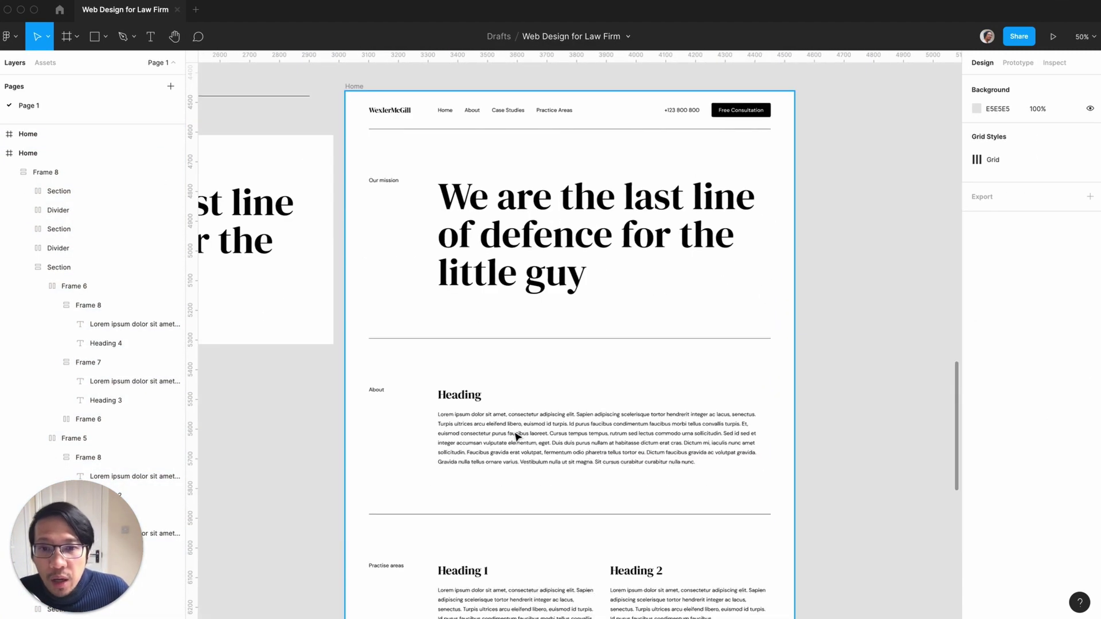
click(497, 434)
double_click(499, 434)
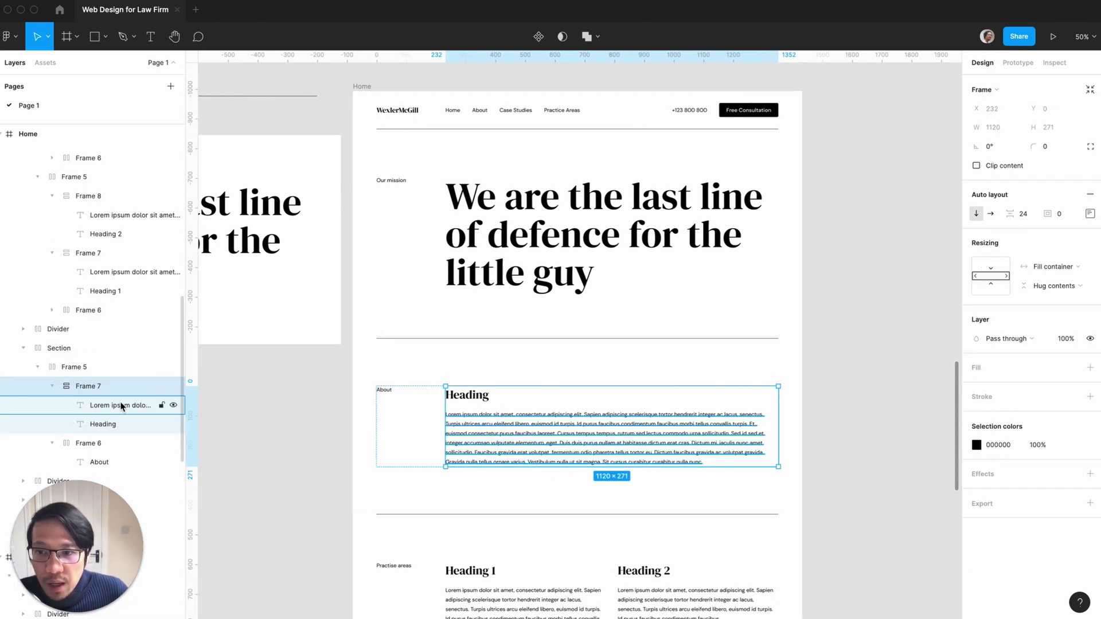
mouse_move(88, 386)
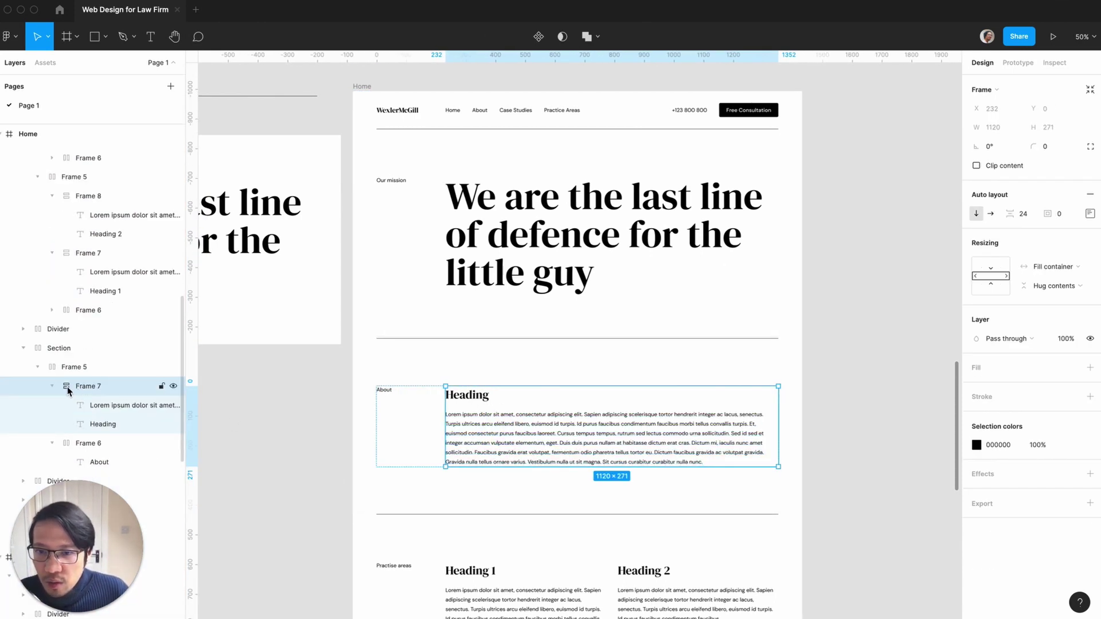
key(shift+a)
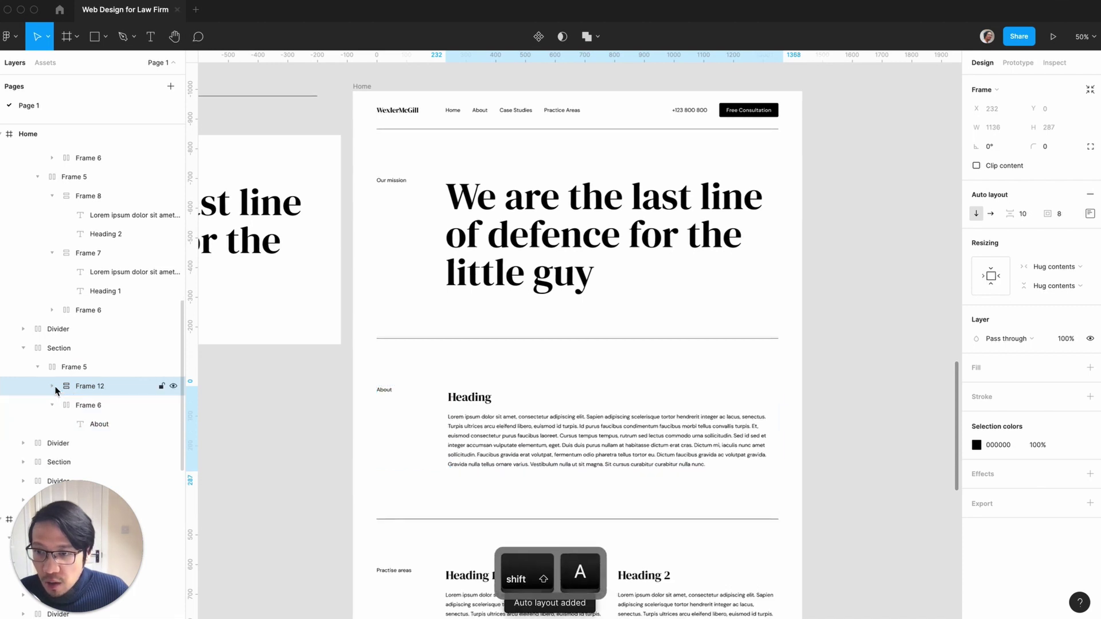
- Set the new wrapper frame's spacing and padding to 0
click(55, 388)
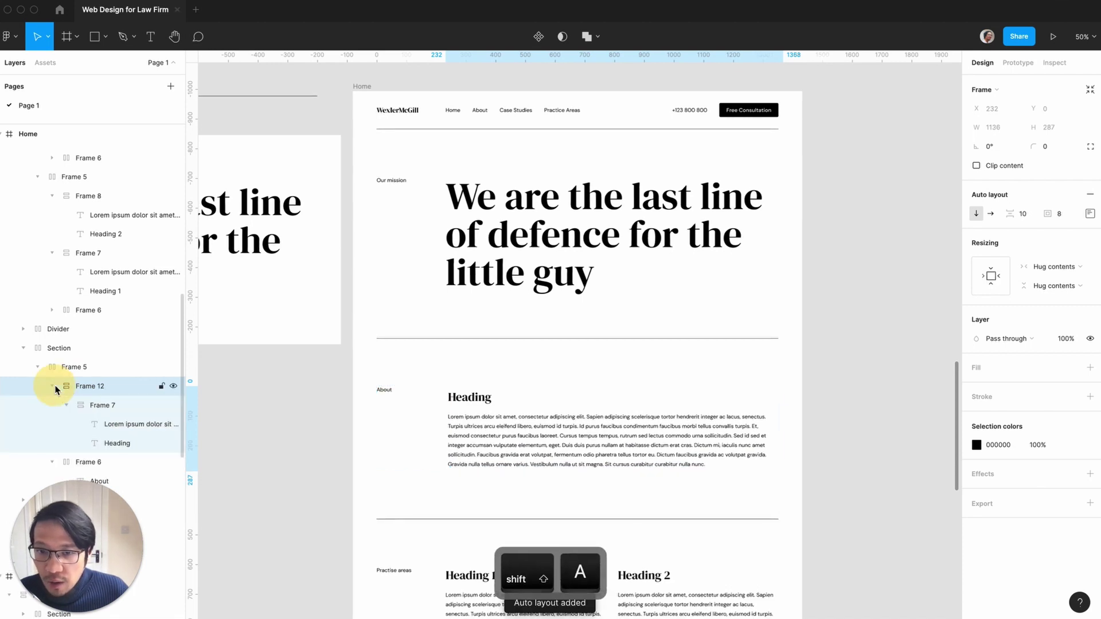
click(1024, 215)
text(0)
key(Return)
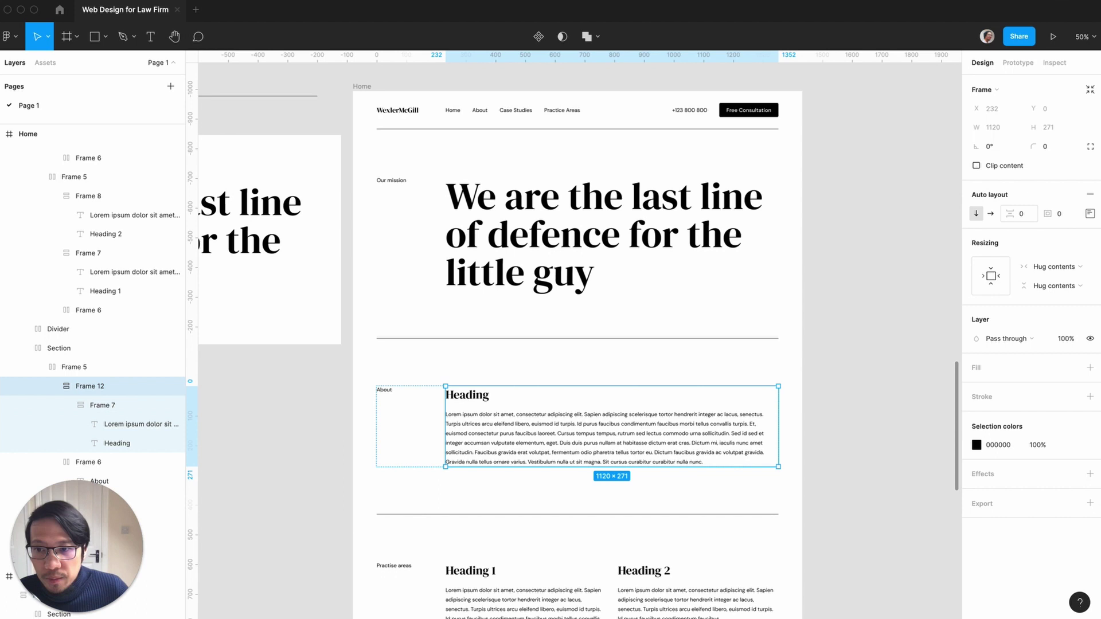
click(79, 410)
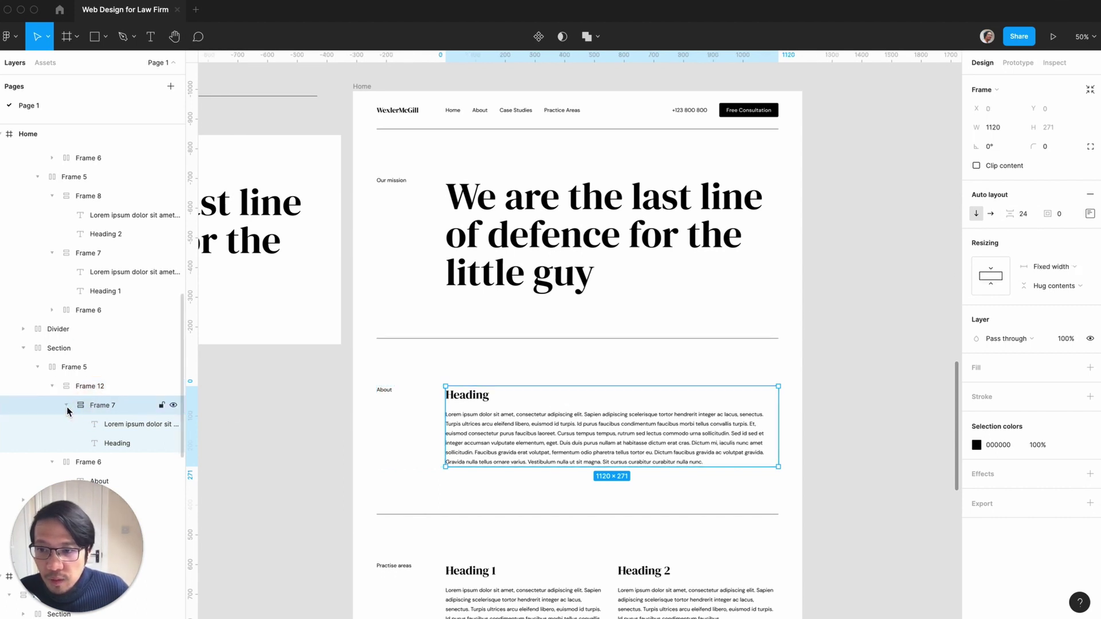
click(67, 407)
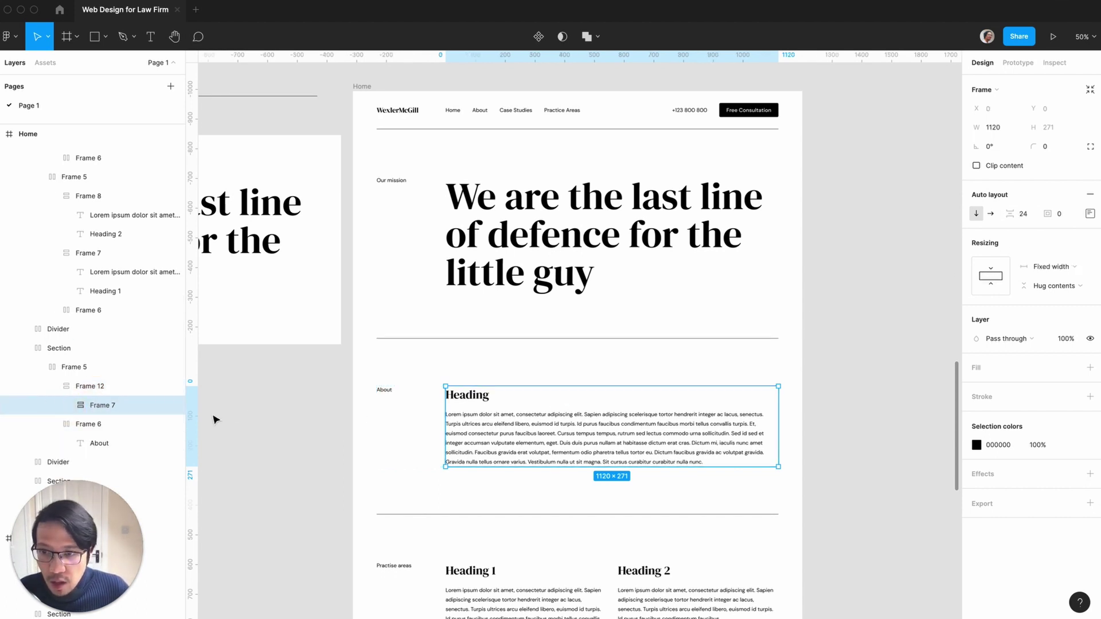
- Draw a placeholder frame in Frame 12 that fills the container width and is 480 high
key(f)
mouse_move(532, 402)
mouse_down()
mouse_move(636, 465)
mouse_move(689, 467)
mouse_up()
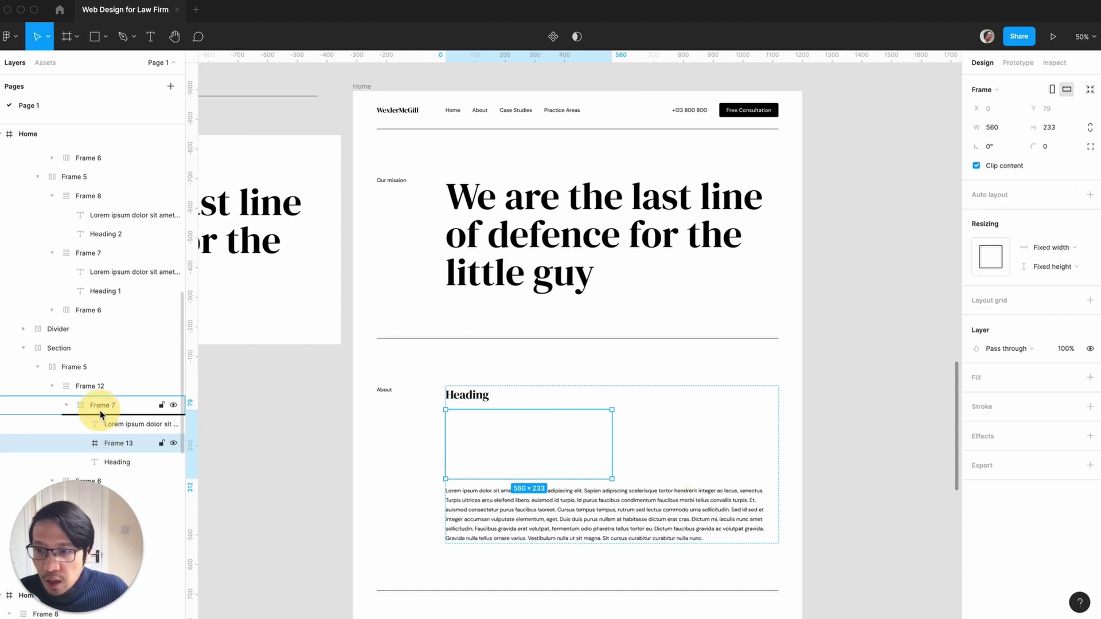
drag(105, 448, 104, 402)
mouse_move(104, 404)
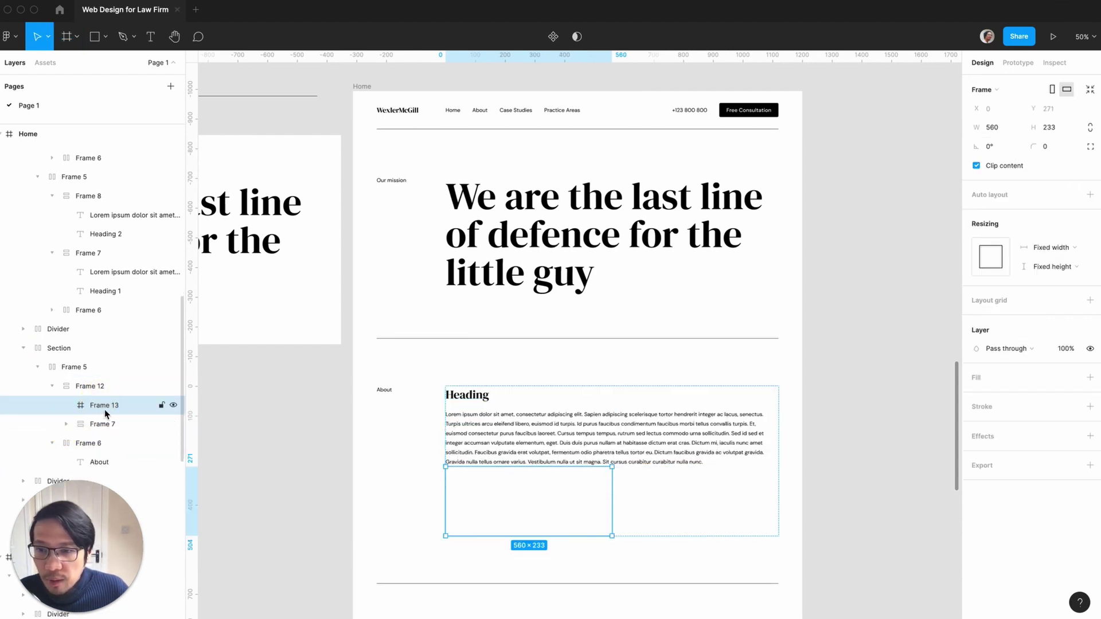
click(1052, 265)
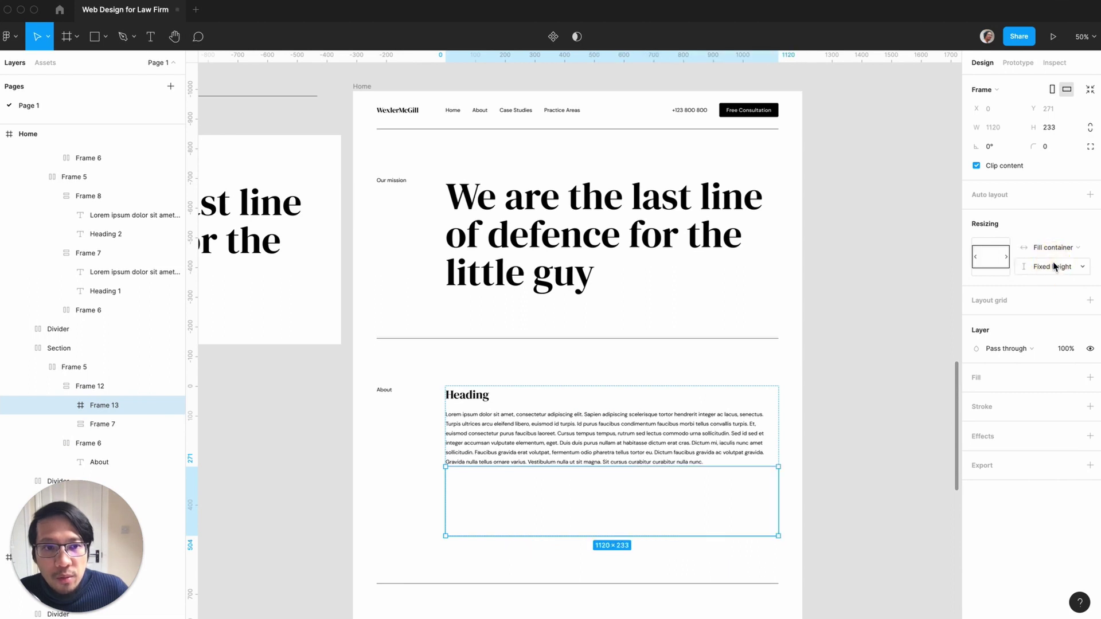
click(1059, 131)
text(500)
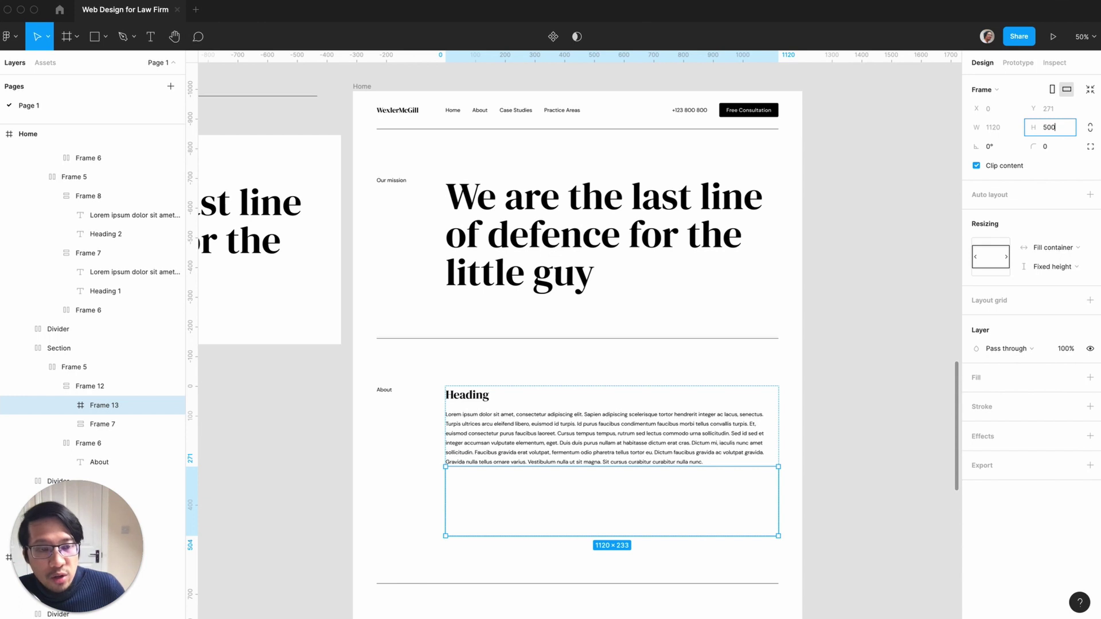
key(Return)
scroll(776, 384, down, 3)
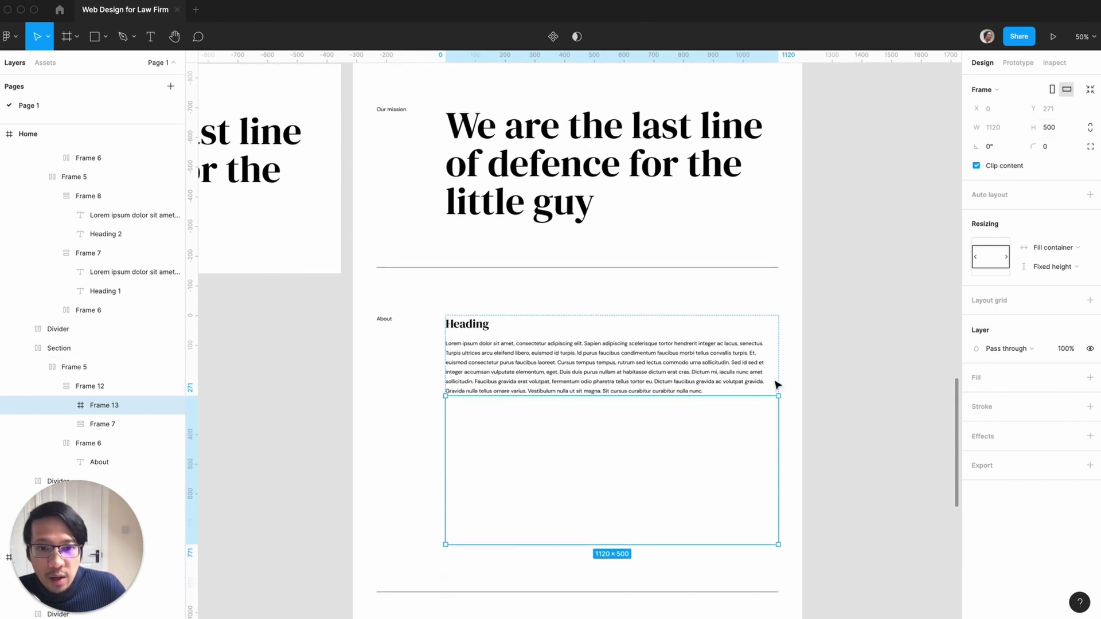
click(1055, 131)
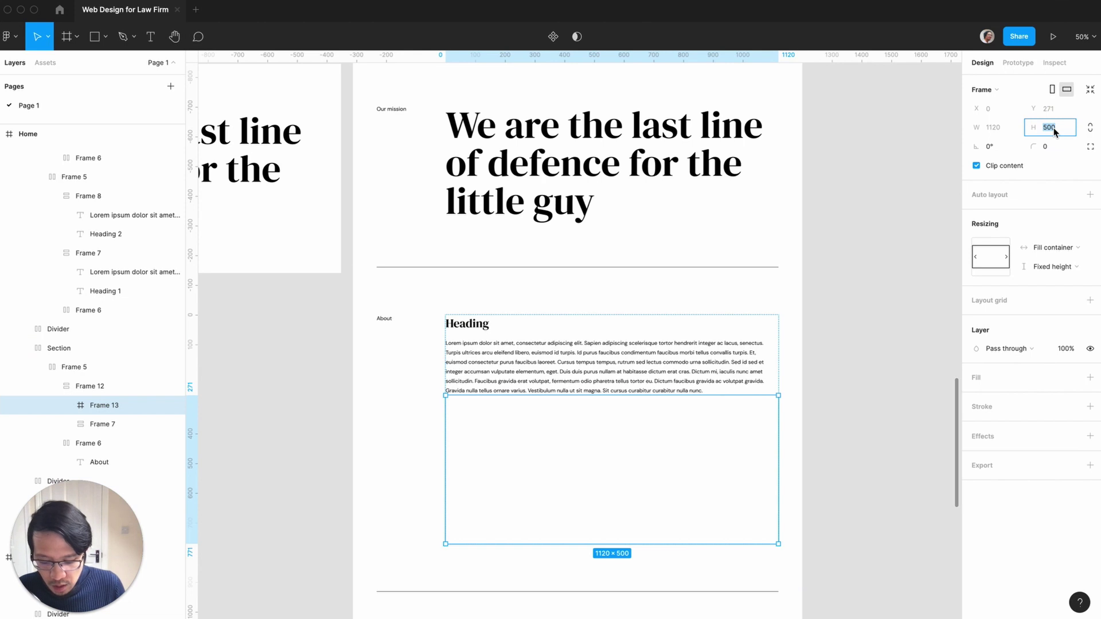
text(96*5)
key(Return)
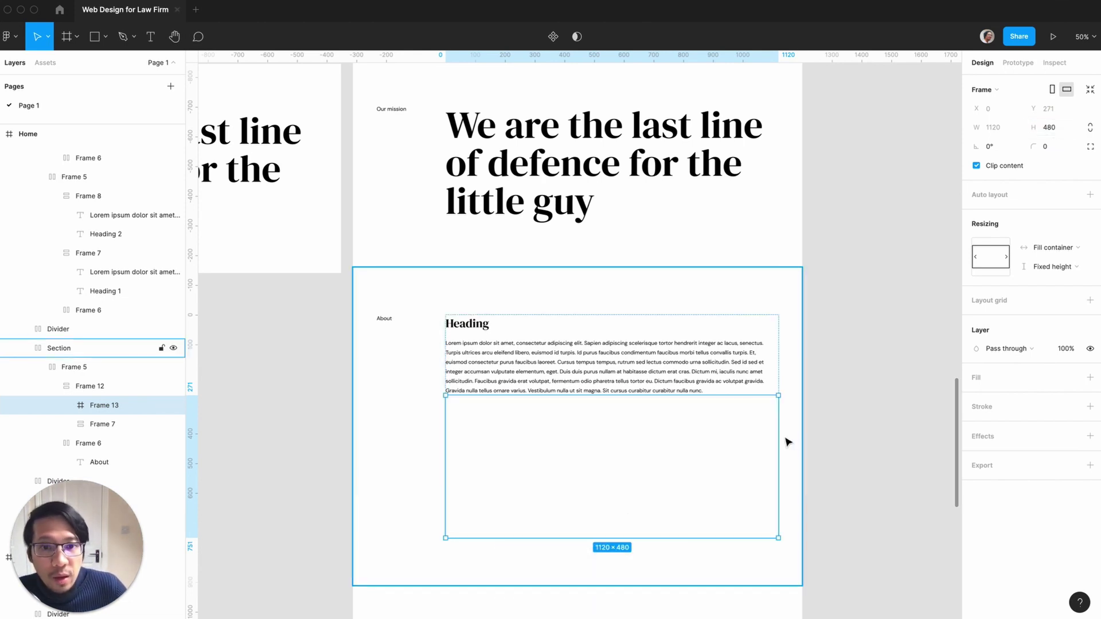
- Move the placeholder above the About heading and set a 40 gap to the text
key(Up)
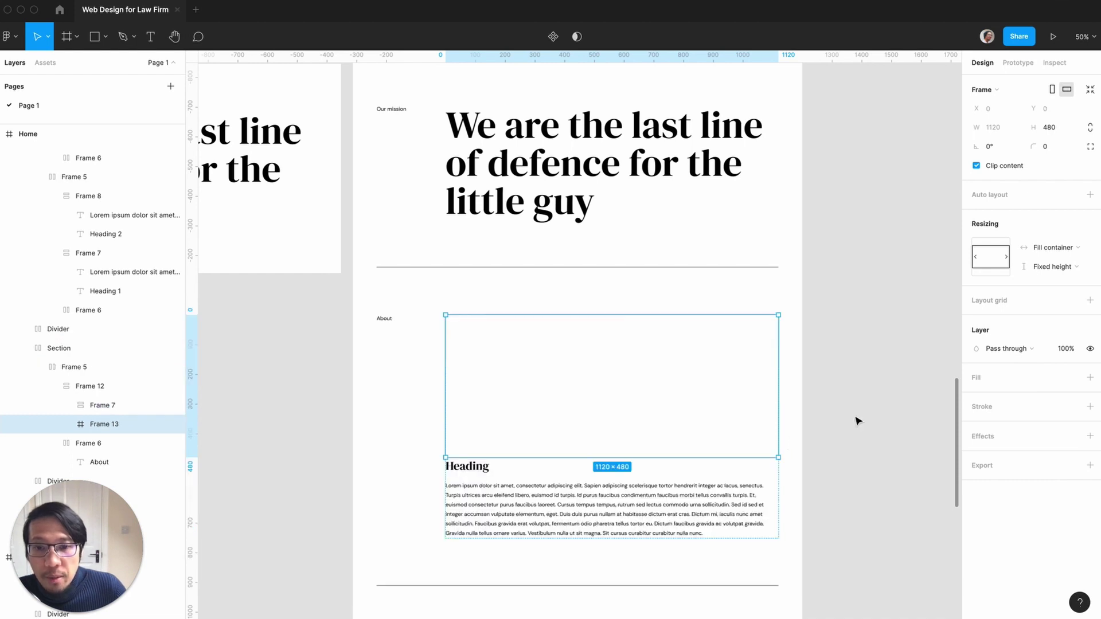
click(859, 327)
click(696, 403)
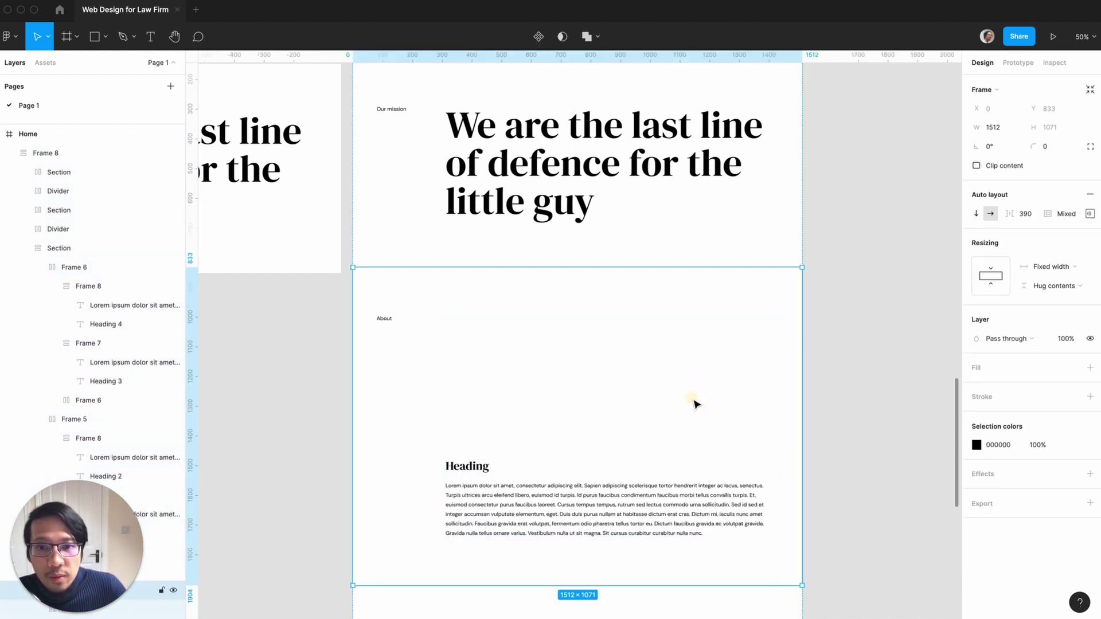
click(695, 403)
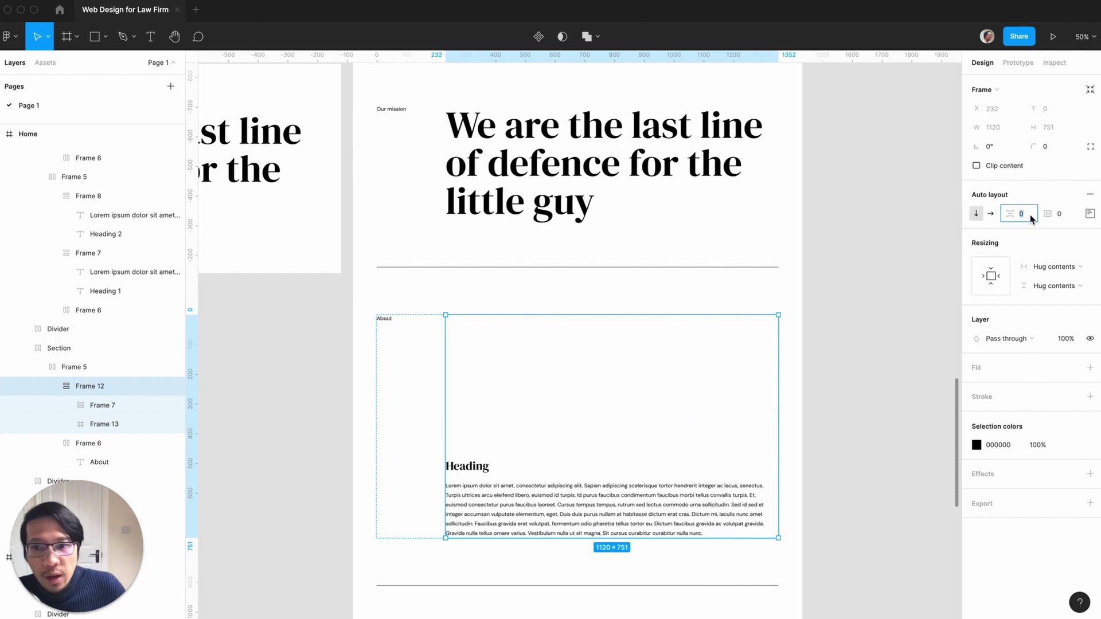
text(40)
key(Return)
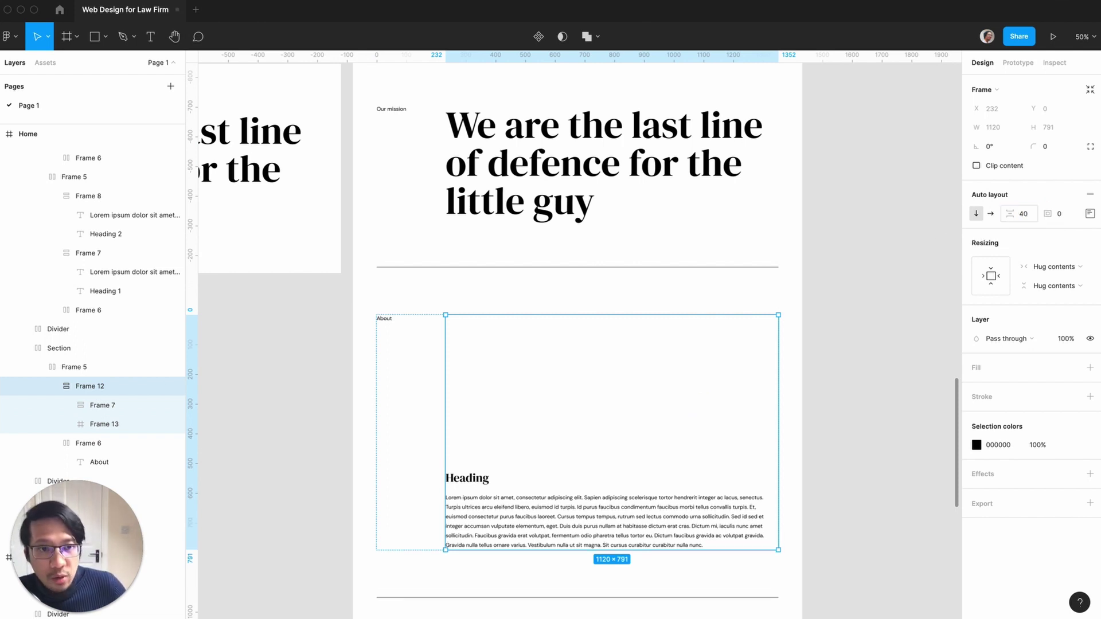
- Give the placeholder a light grey fill (F1EFEF)
click(621, 403)
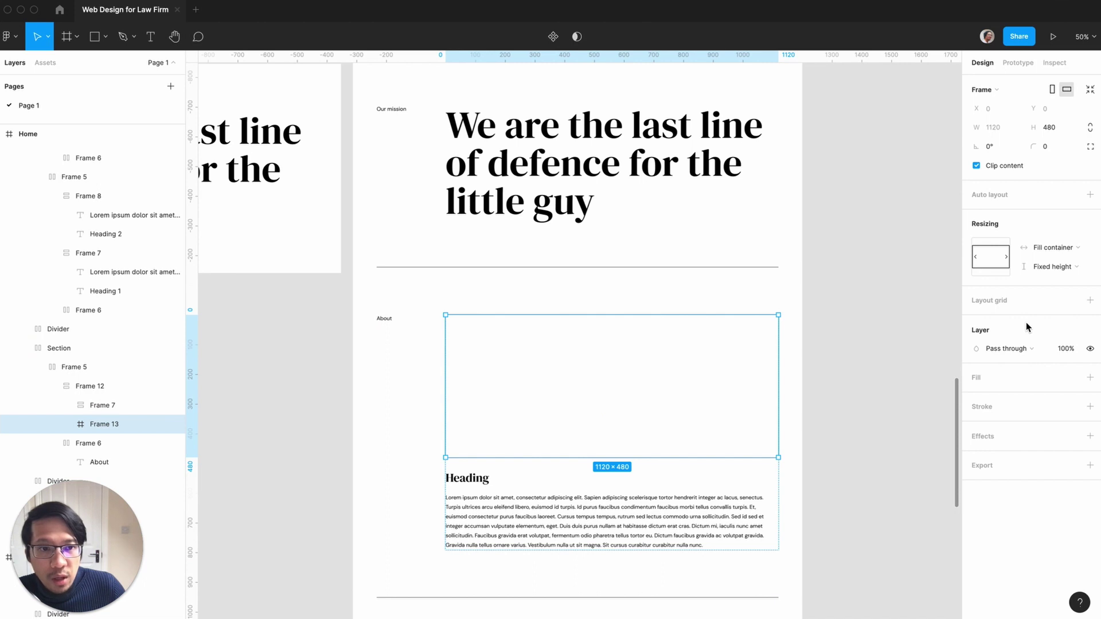
click(1090, 377)
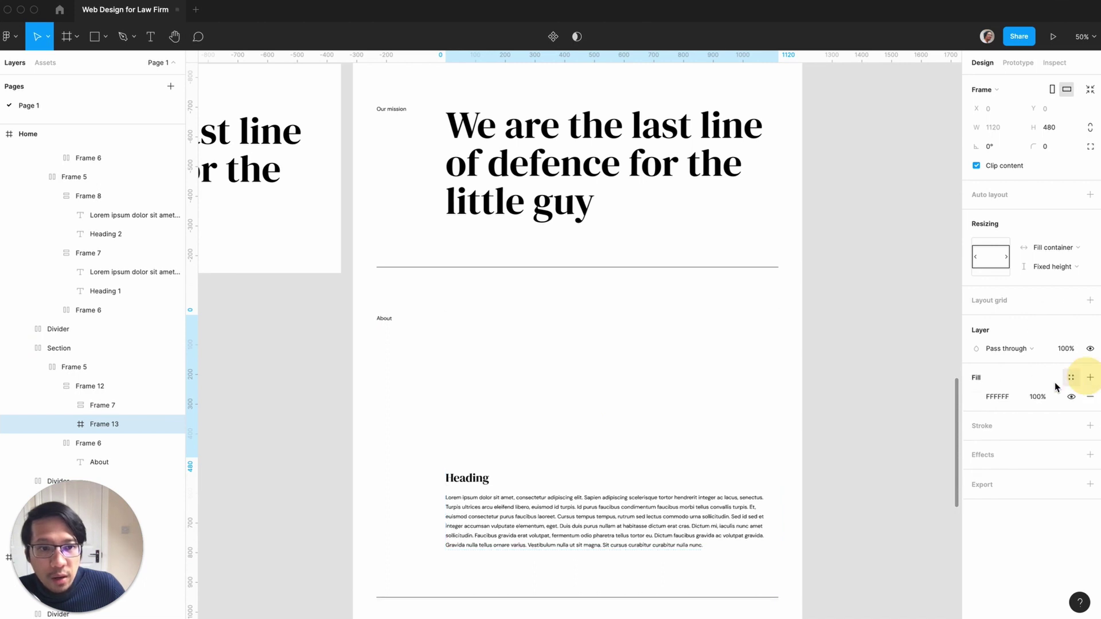
click(977, 397)
click(822, 345)
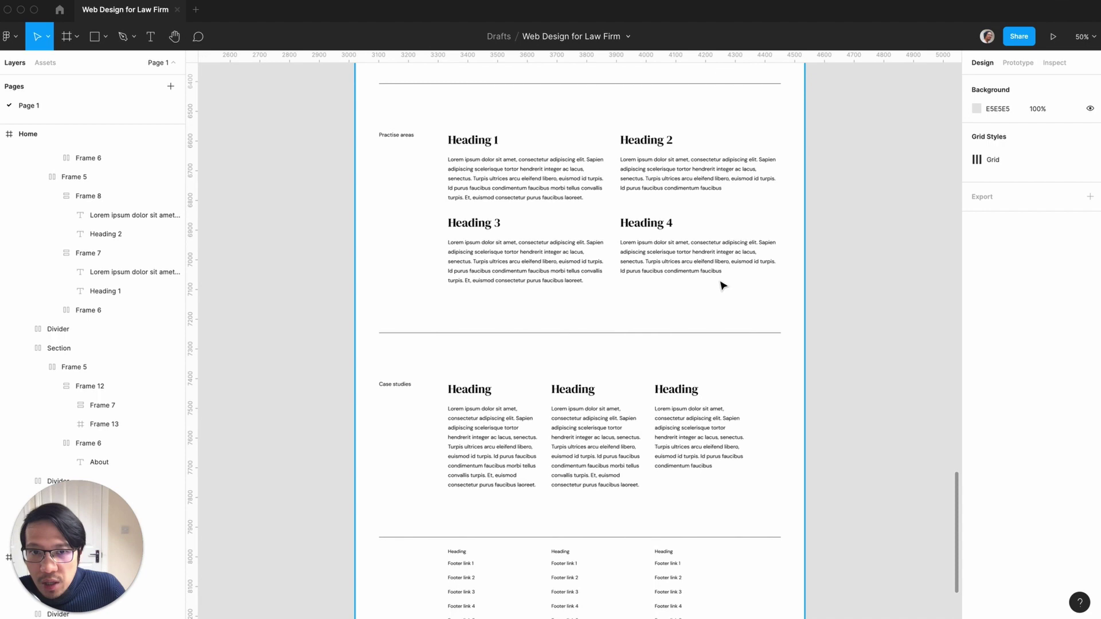
- Duplicate the Practise areas section
click(419, 175)
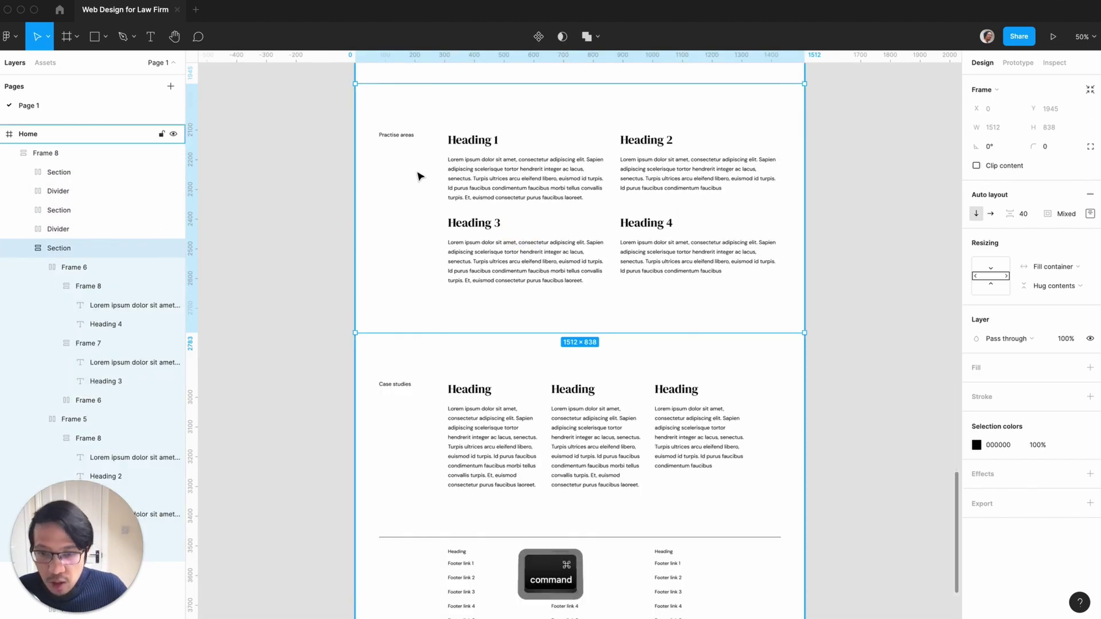
key(ctrl+d)
double_click(408, 385)
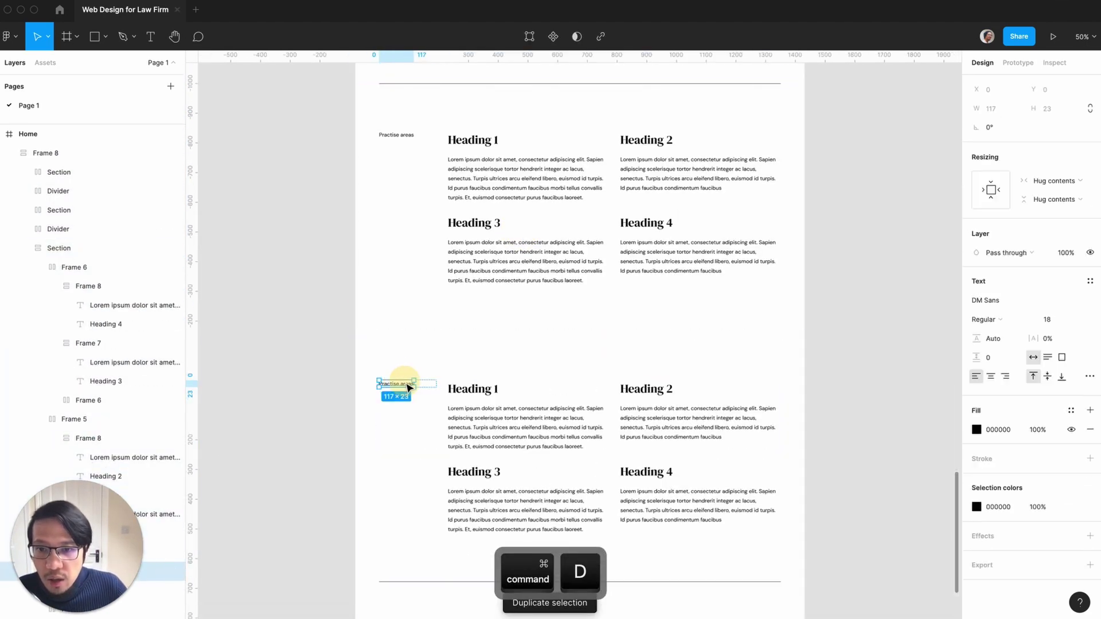
click(322, 380)
key(shift+0)
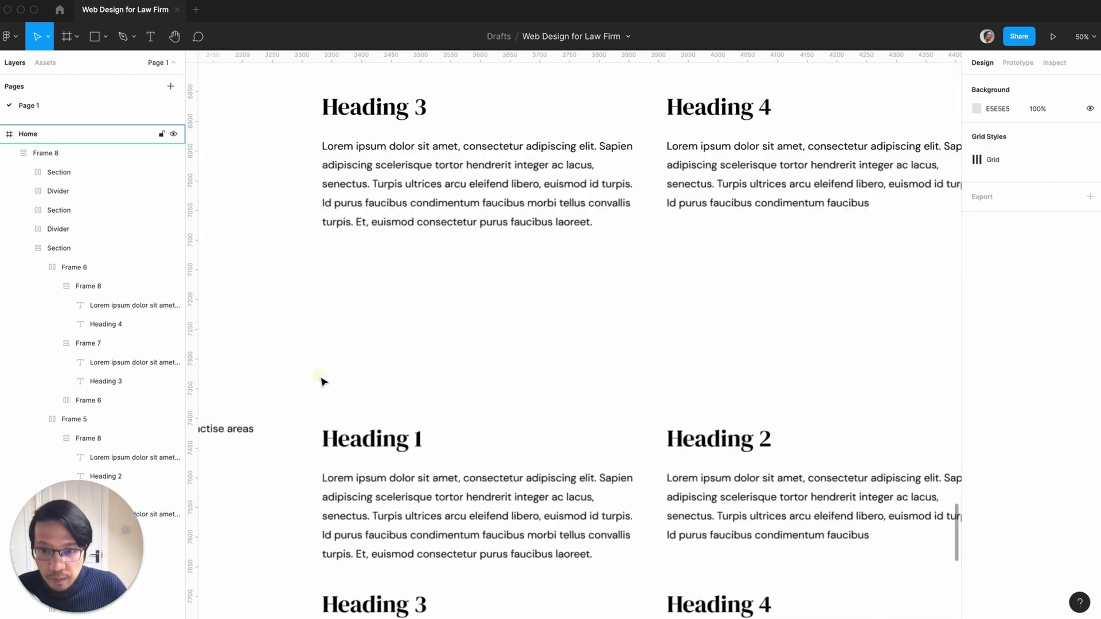
scroll(345, 402, left, 5)
- Change the copied section's label from Practise areas to Testimonials
click(455, 433)
double_click(453, 431)
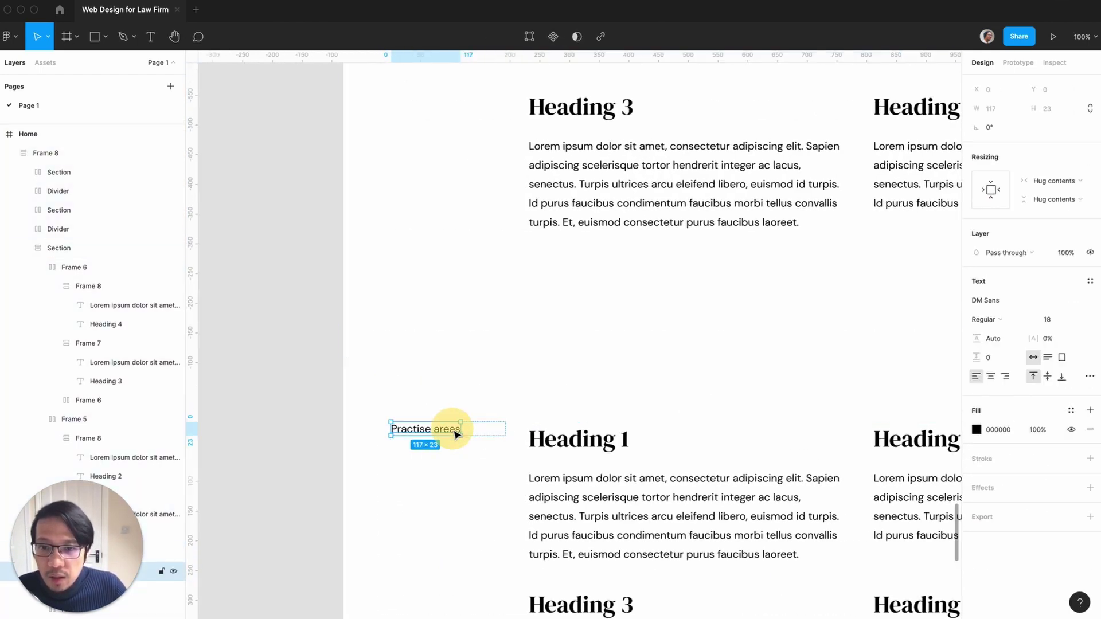
double_click(452, 429)
text(TE)
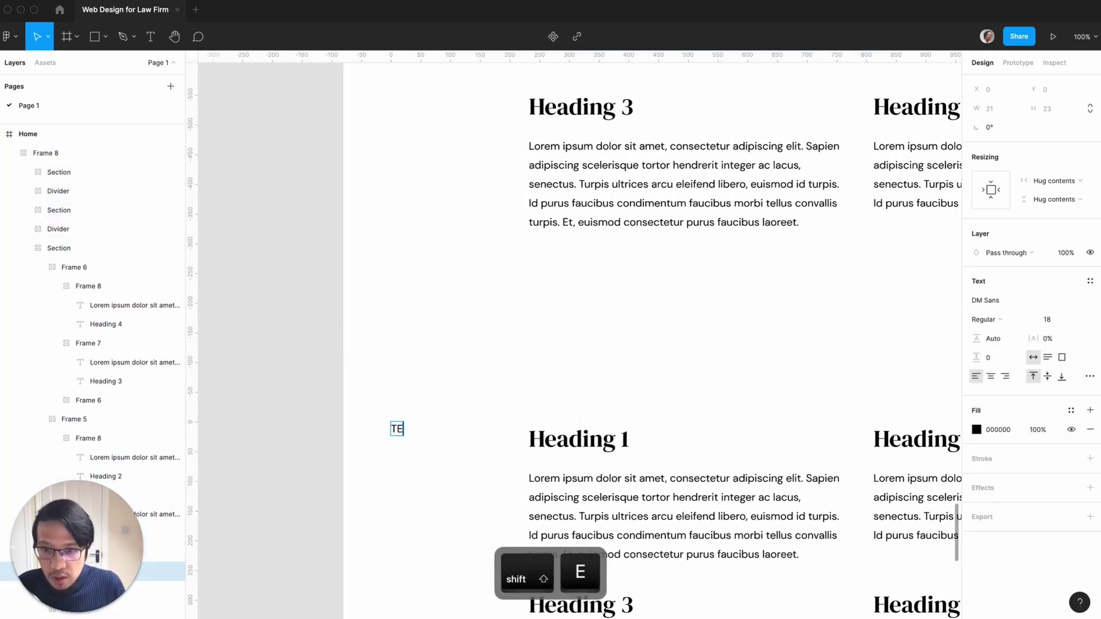
text(imonials)
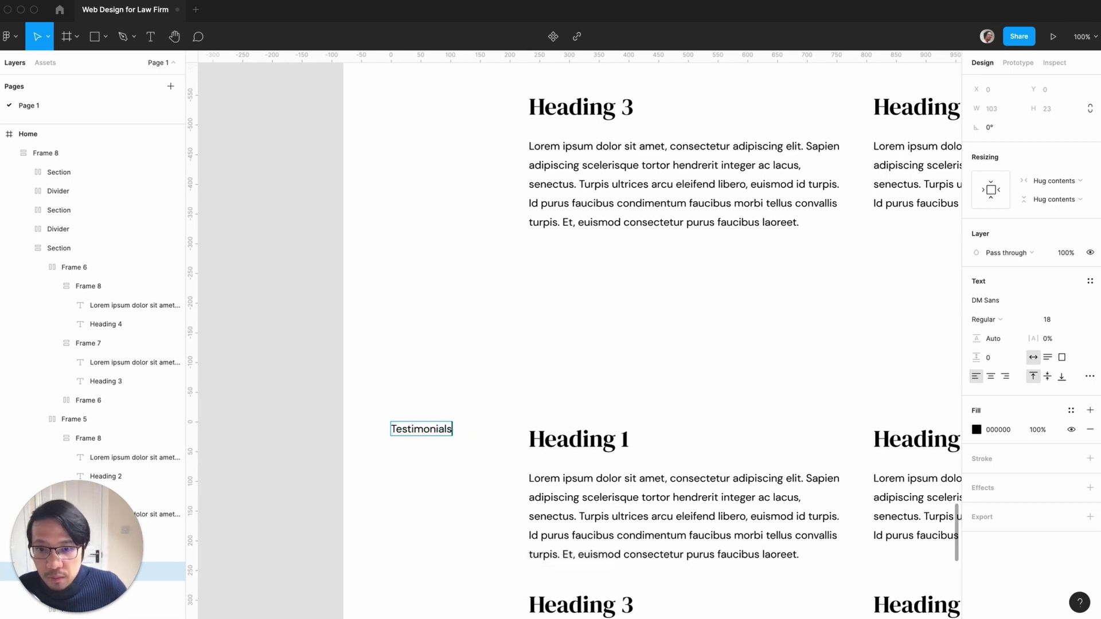
click(290, 442)
key(minus)
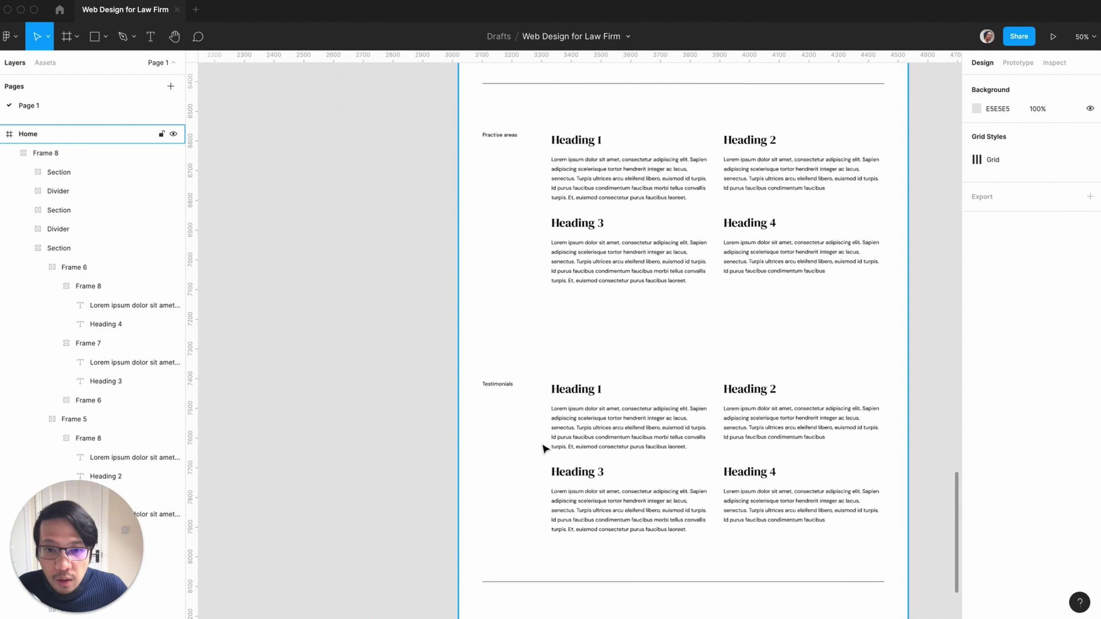
key(shift+0)
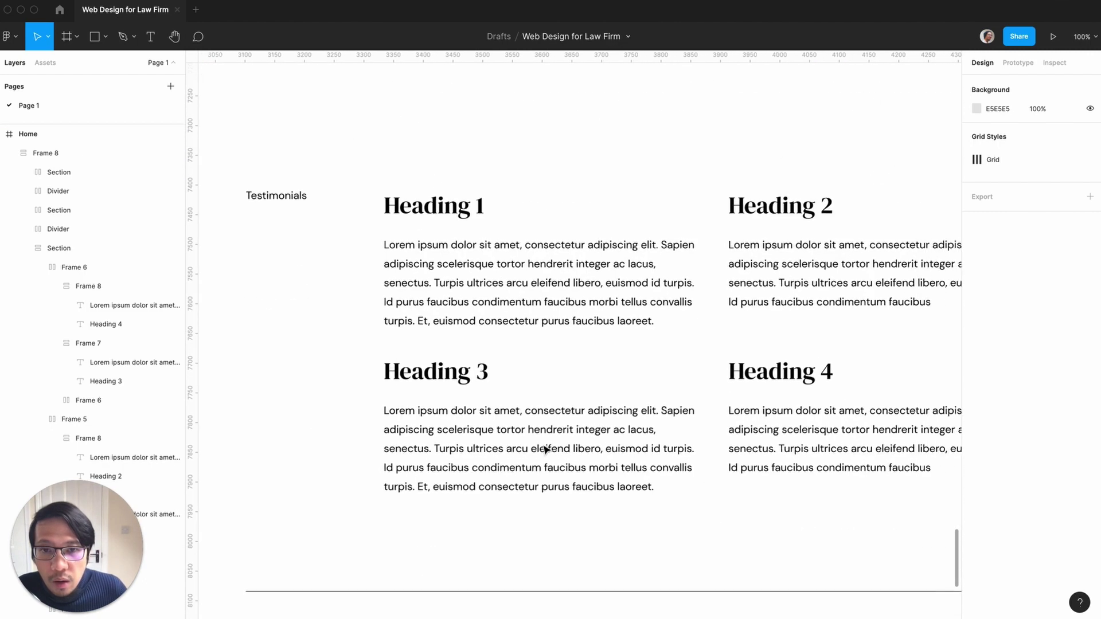
- Add a greyish-pink (C1BBBB) frame above Heading 1 in the Testimonials section
click(408, 204)
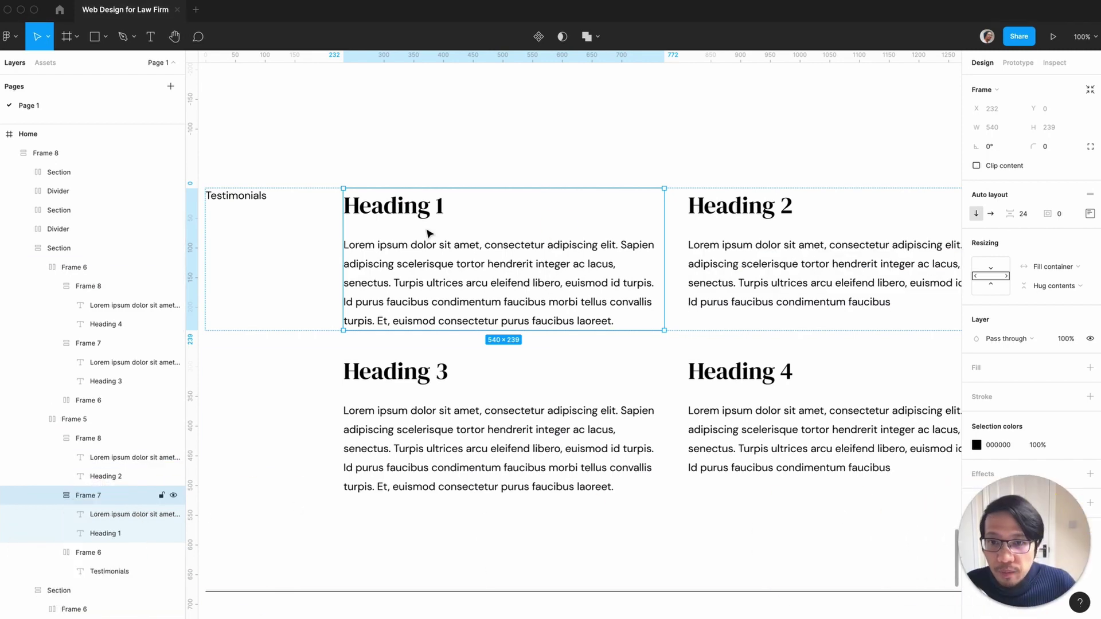
key(f)
click(493, 213)
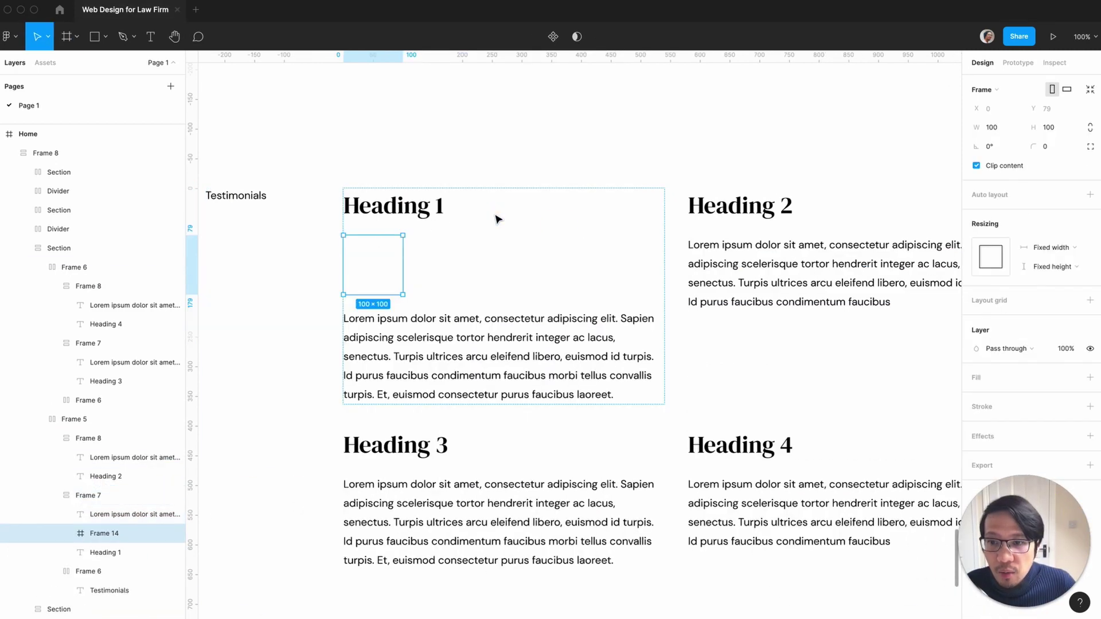
key(Up)
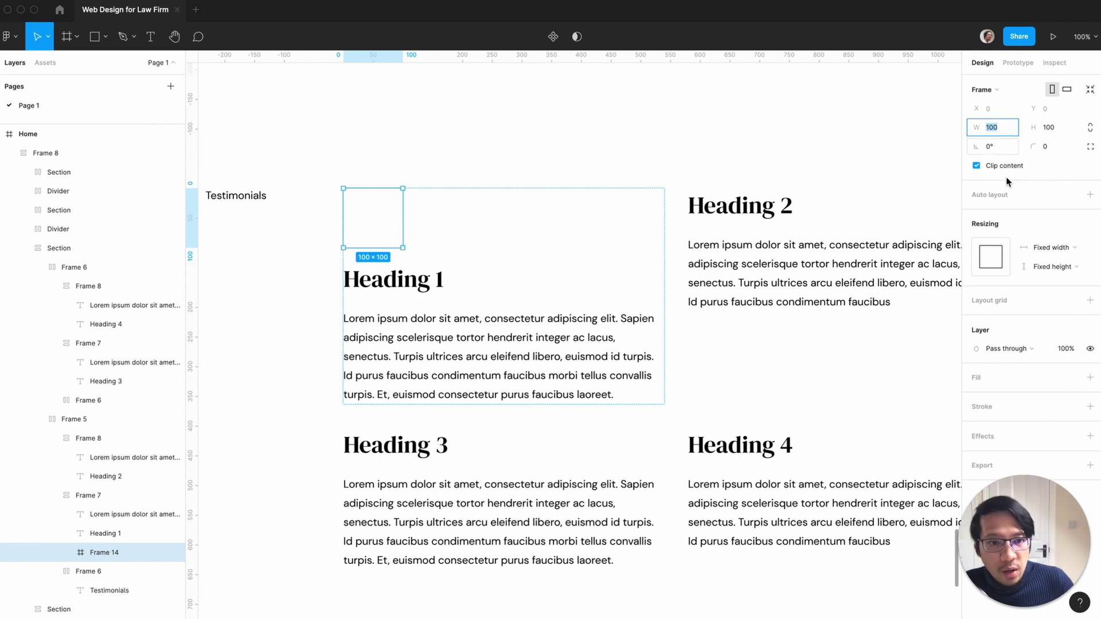
click(1091, 377)
click(977, 397)
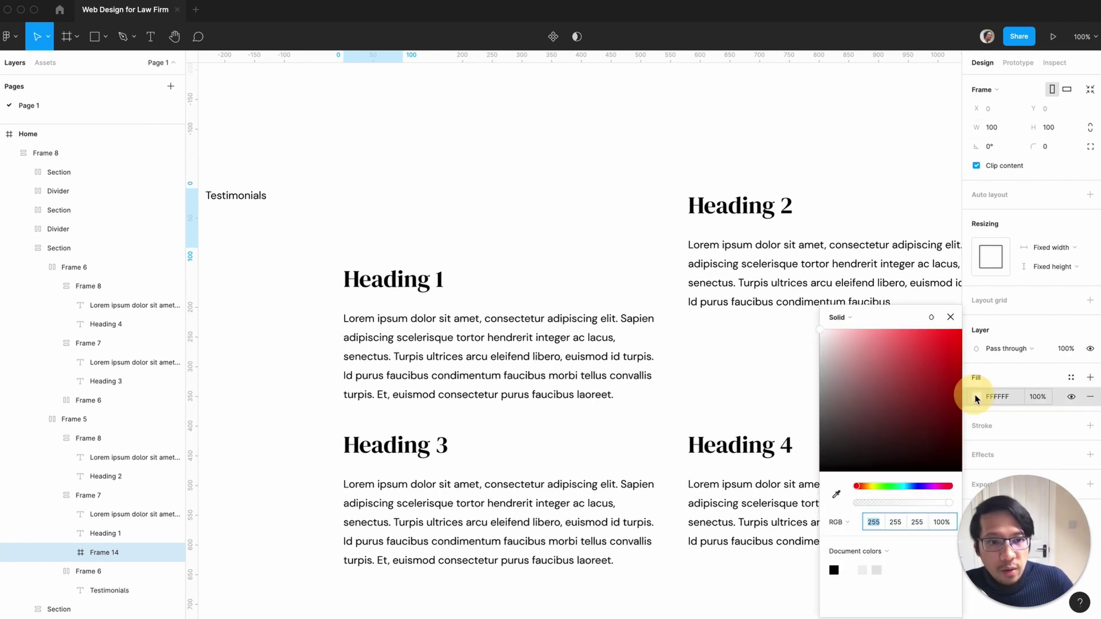
click(824, 366)
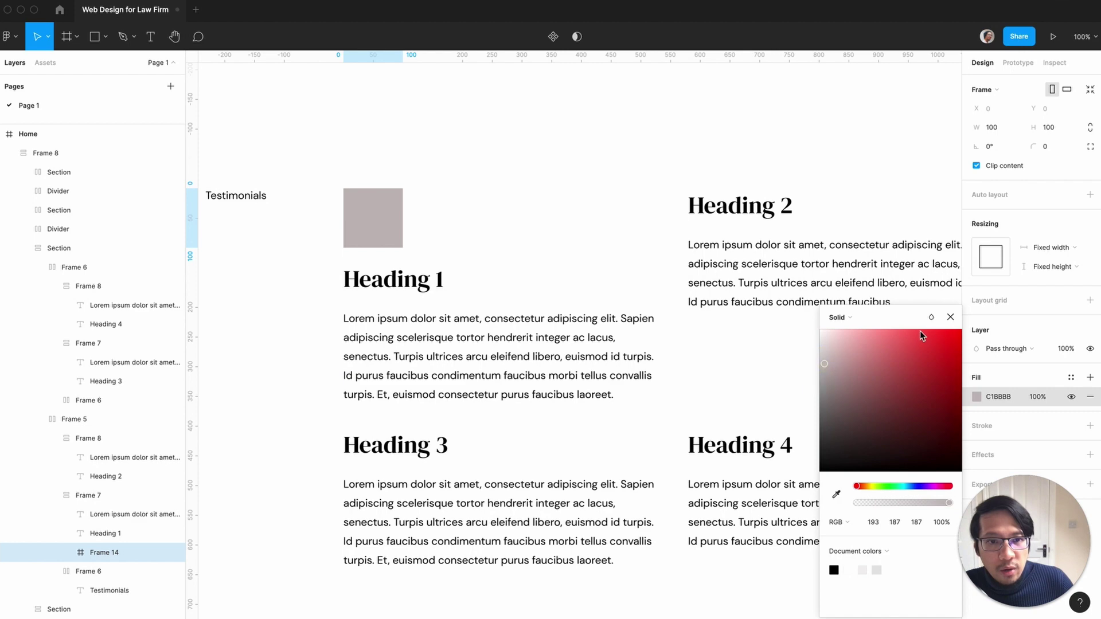
click(950, 318)
- Resize the grey placeholder to 72×72
key(minus)
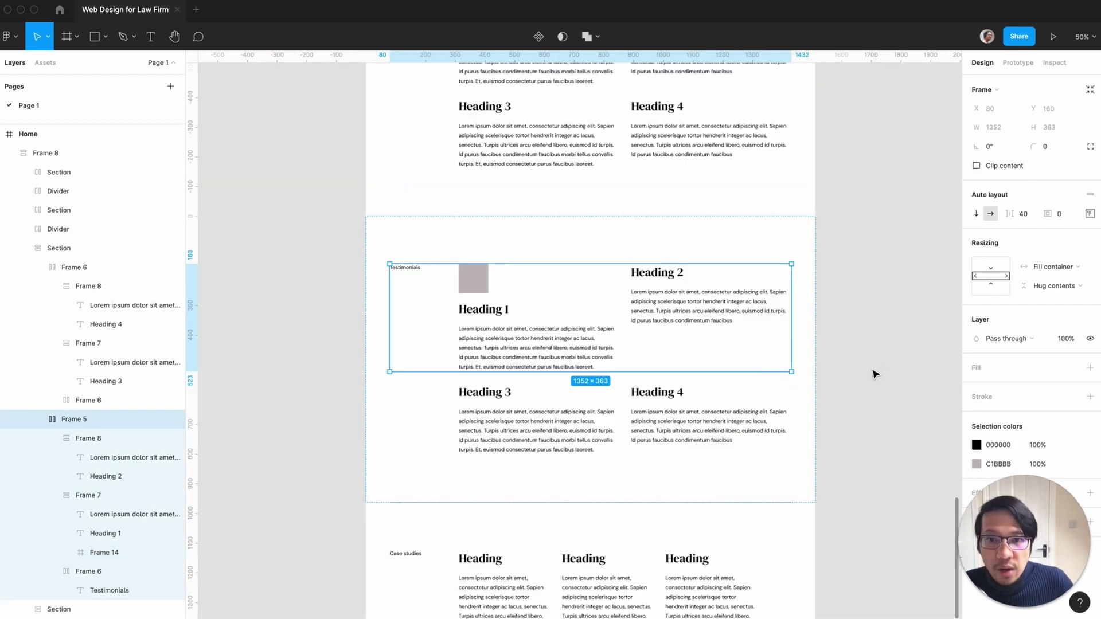
click(877, 370)
key(plus)
click(376, 230)
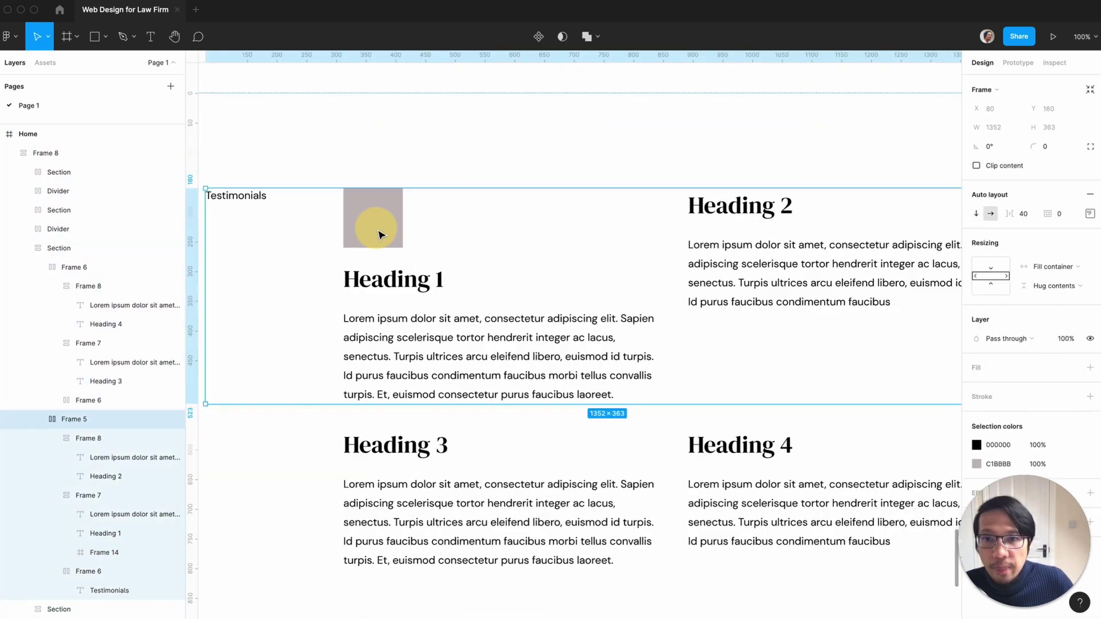
double_click(378, 234)
click(998, 128)
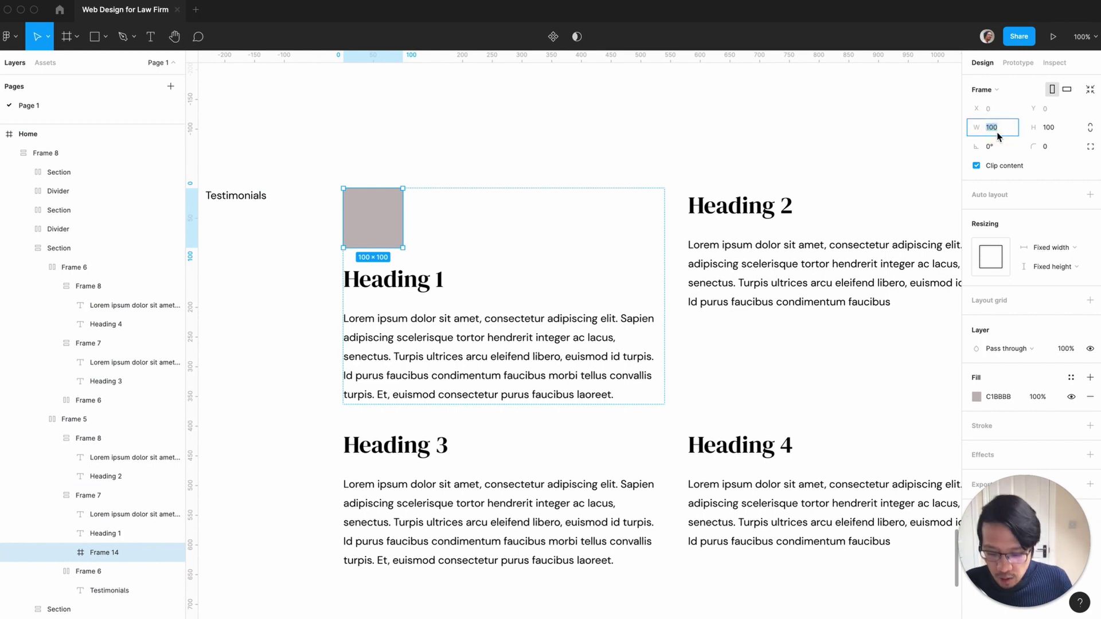
text(2)
key(Tab)
text(72)
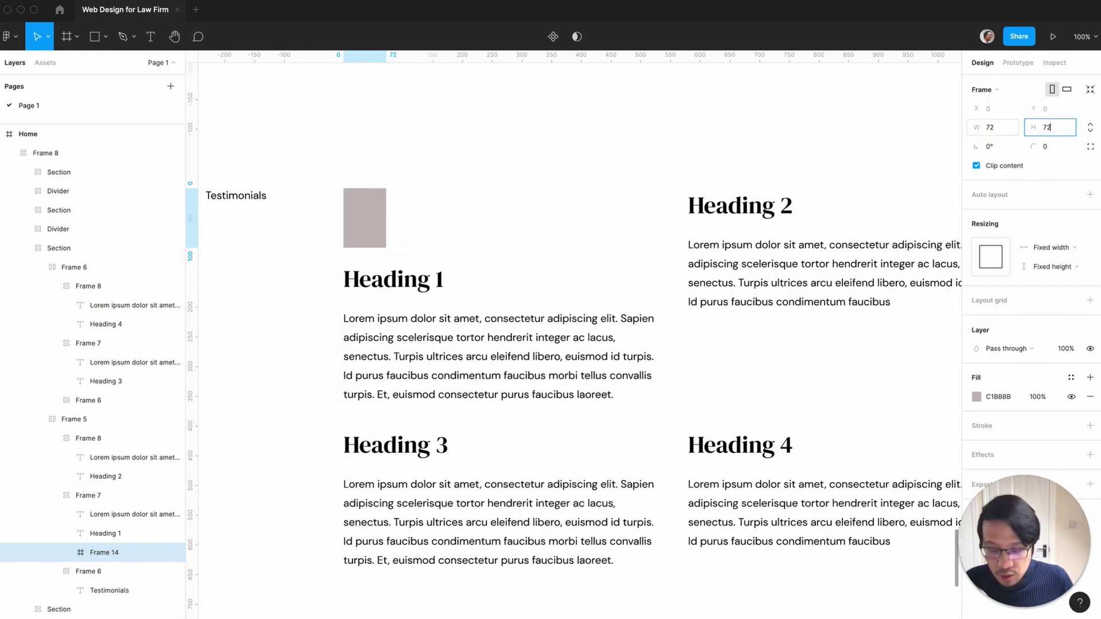
key(Return)
click(794, 358)
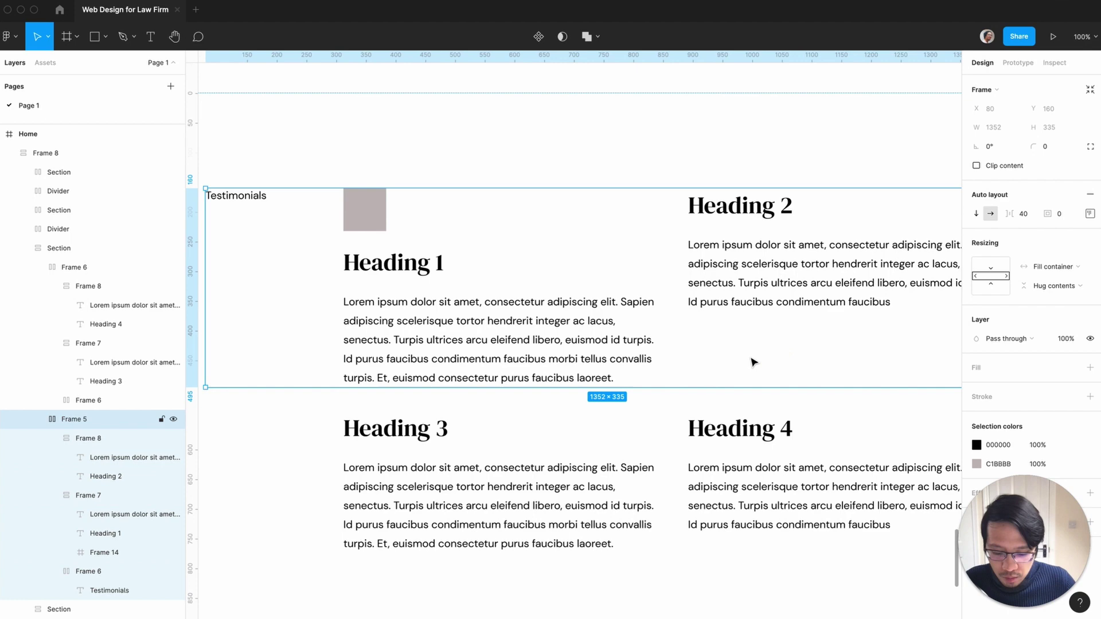
- Set the placeholder's corner radius to 72 to make it a circle
key(minus)
click(449, 265)
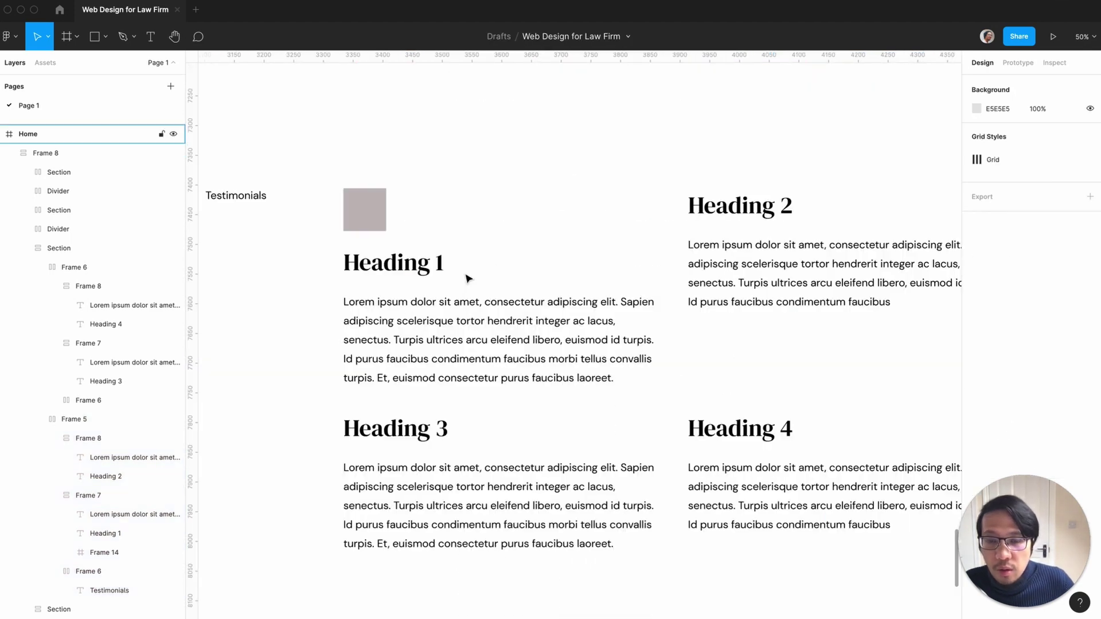
click(371, 215)
double_click(370, 215)
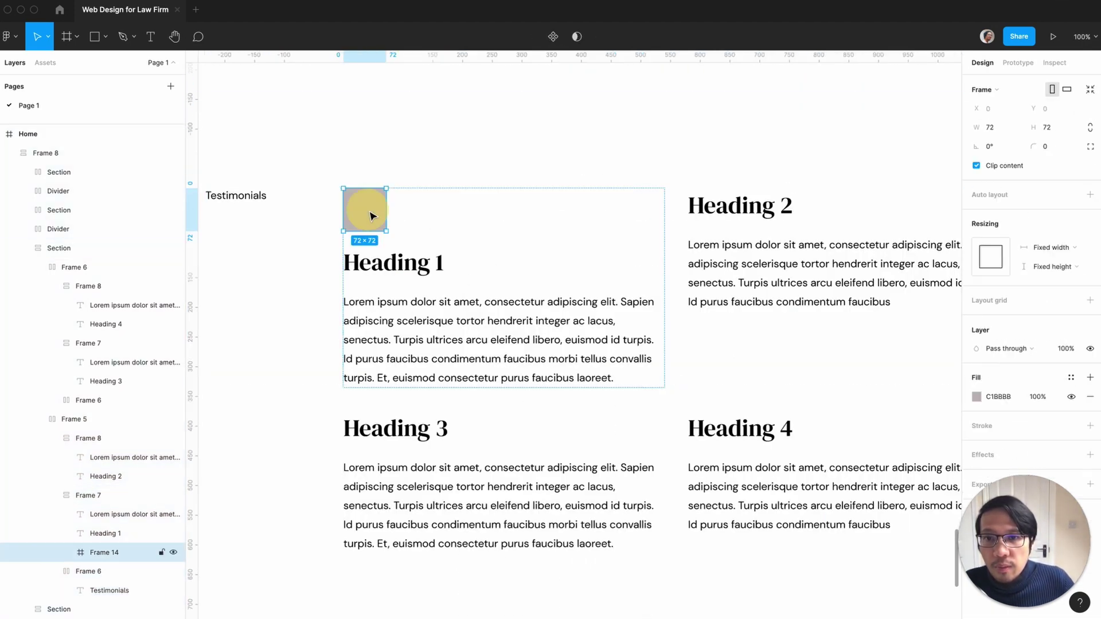
double_click(1052, 150)
text(7)
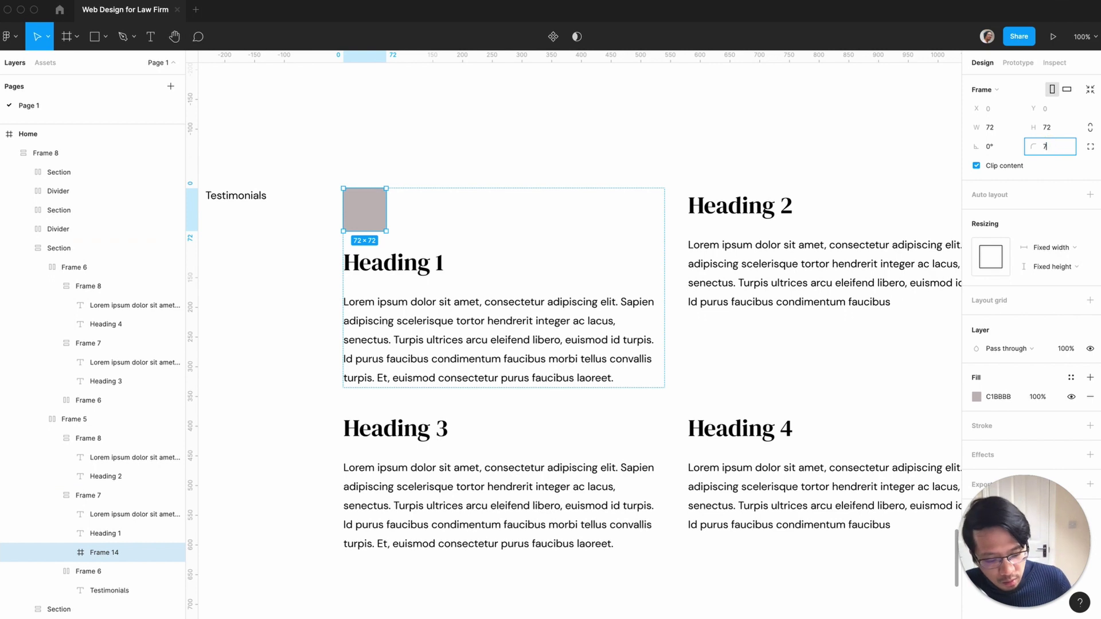
text(2)
key(Return)
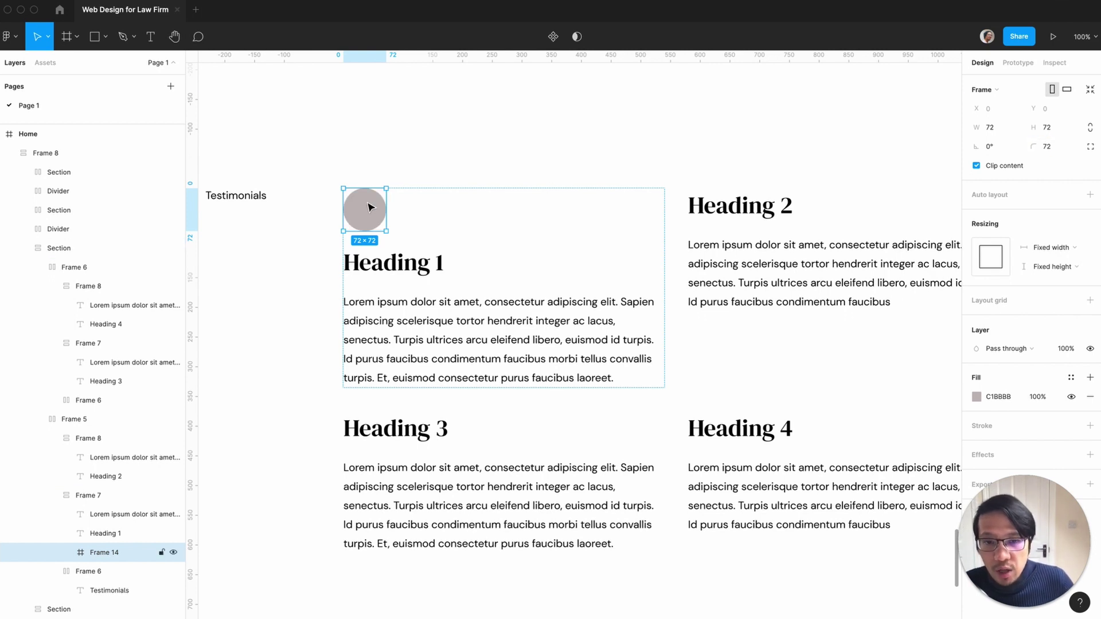
- Fill the circle with a pink-background woman's photo from Content Reel's Avatars (female) images
key(super+slash)
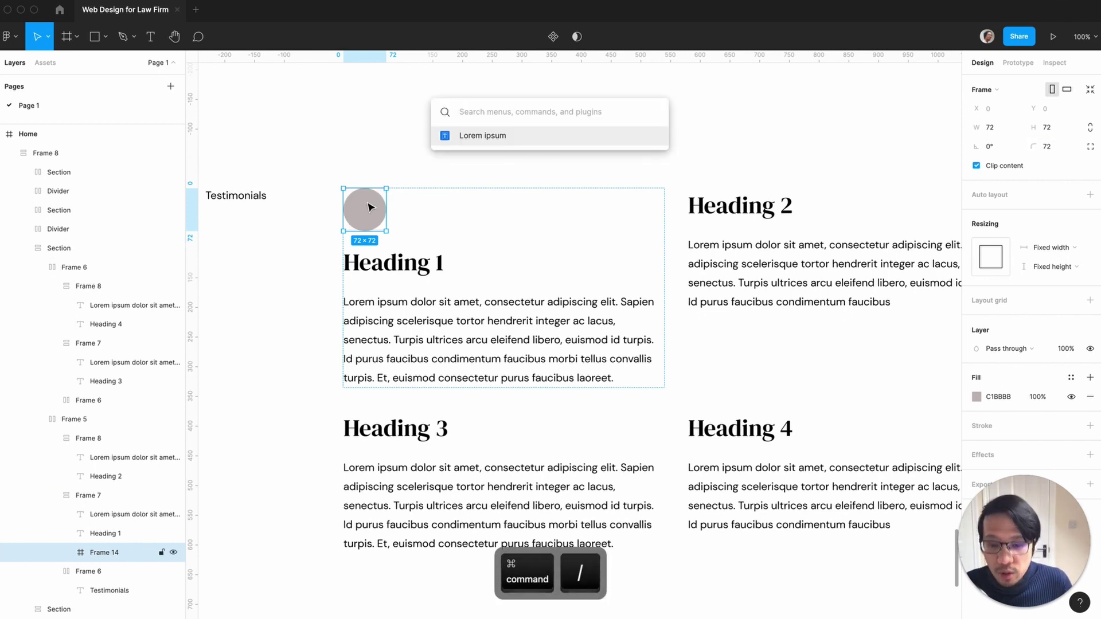
text(content)
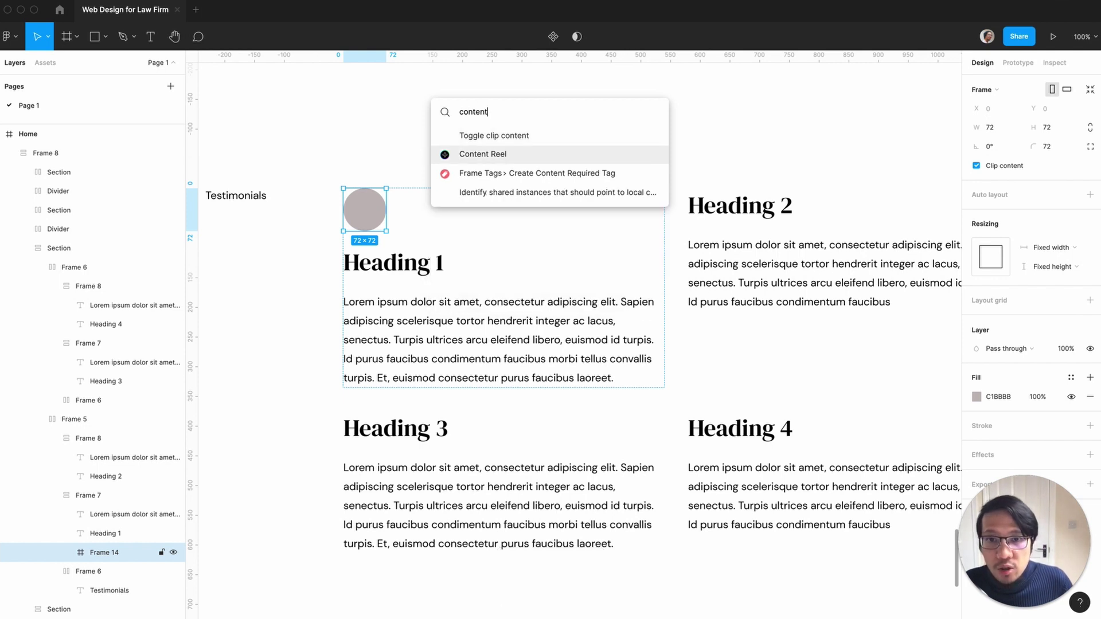
key(Return)
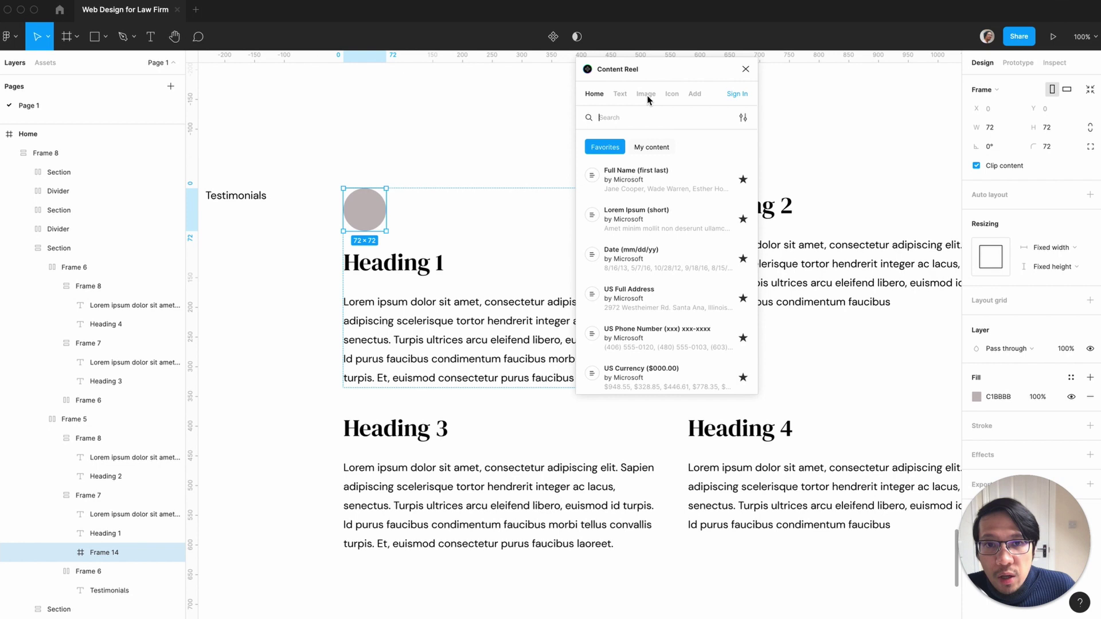
click(647, 96)
click(625, 176)
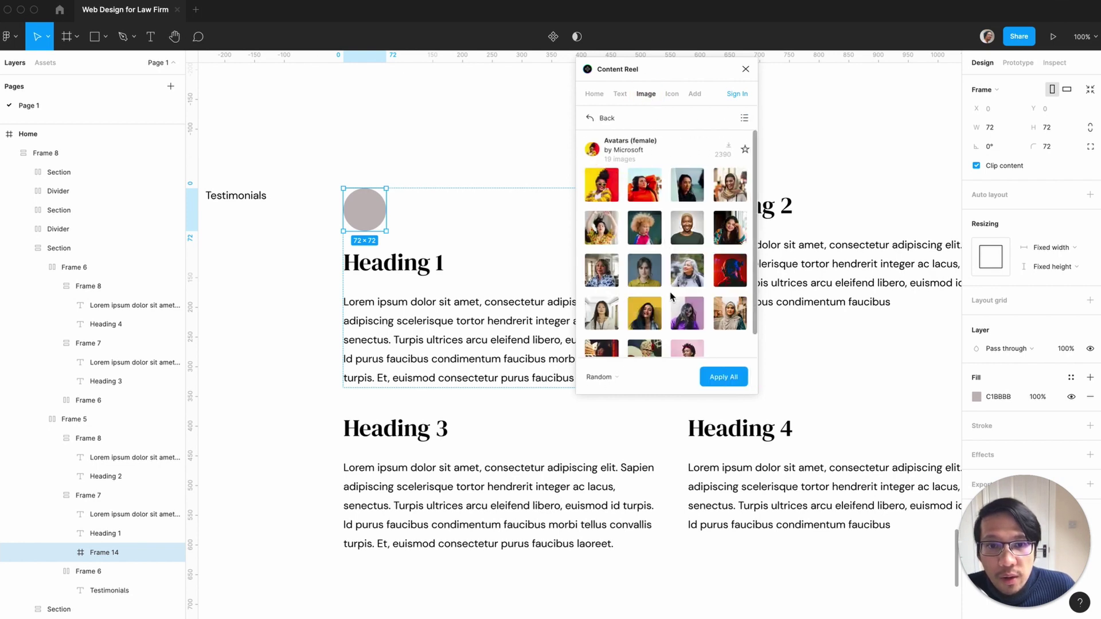
scroll(672, 297, down, 1)
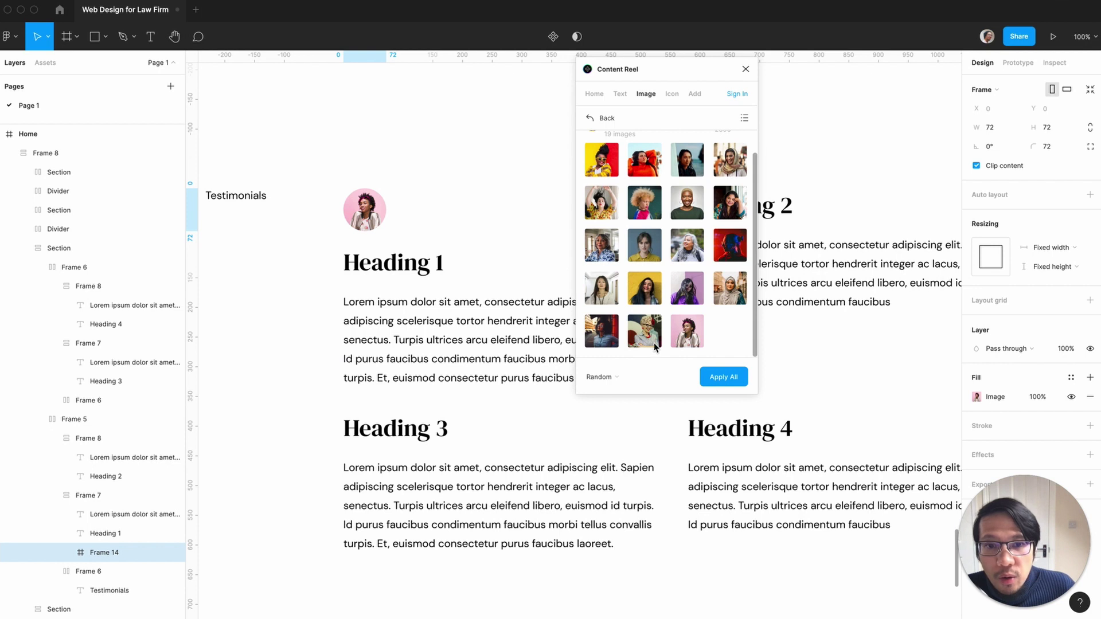
click(745, 69)
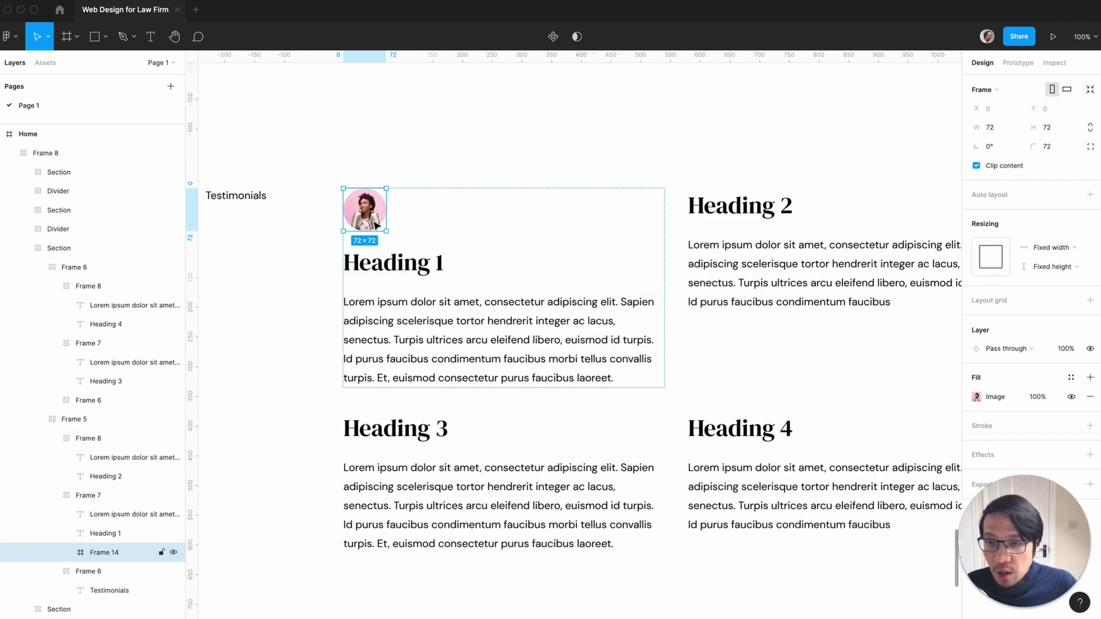
- Copy the avatar circle into the Heading 2, 3 and 4 blocks
key(super+c)
click(686, 217)
key(super+v)
click(393, 367)
key(super+v)
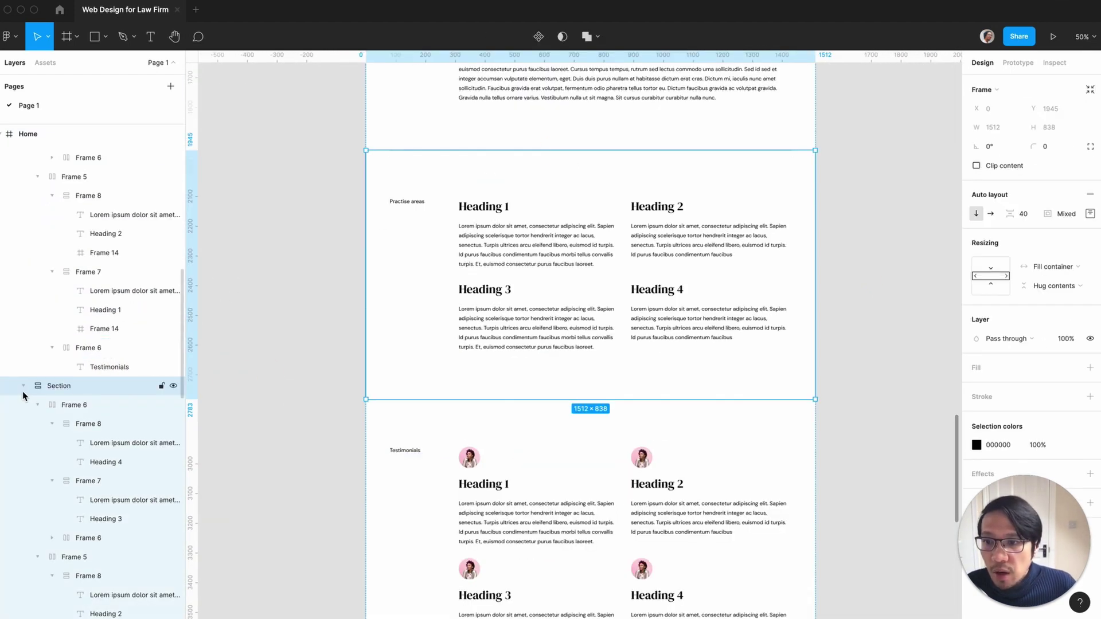
- Duplicate the divider line and place the copy between two sections in Layers
click(23, 388)
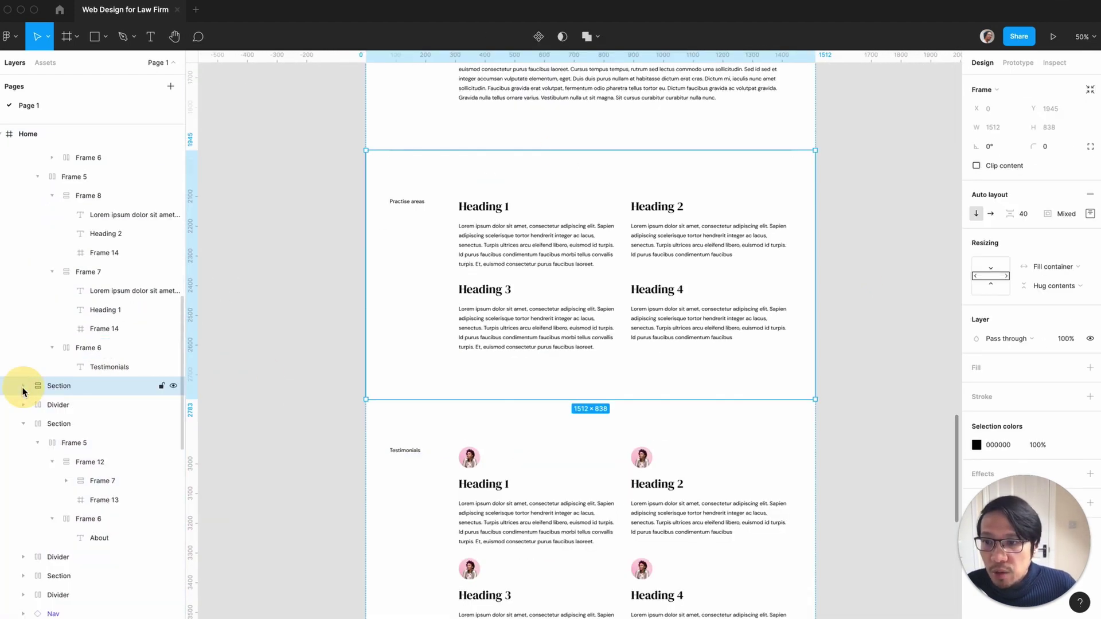
scroll(23, 389, up, 3)
scroll(23, 389, up, 3)
scroll(23, 389, up, 5)
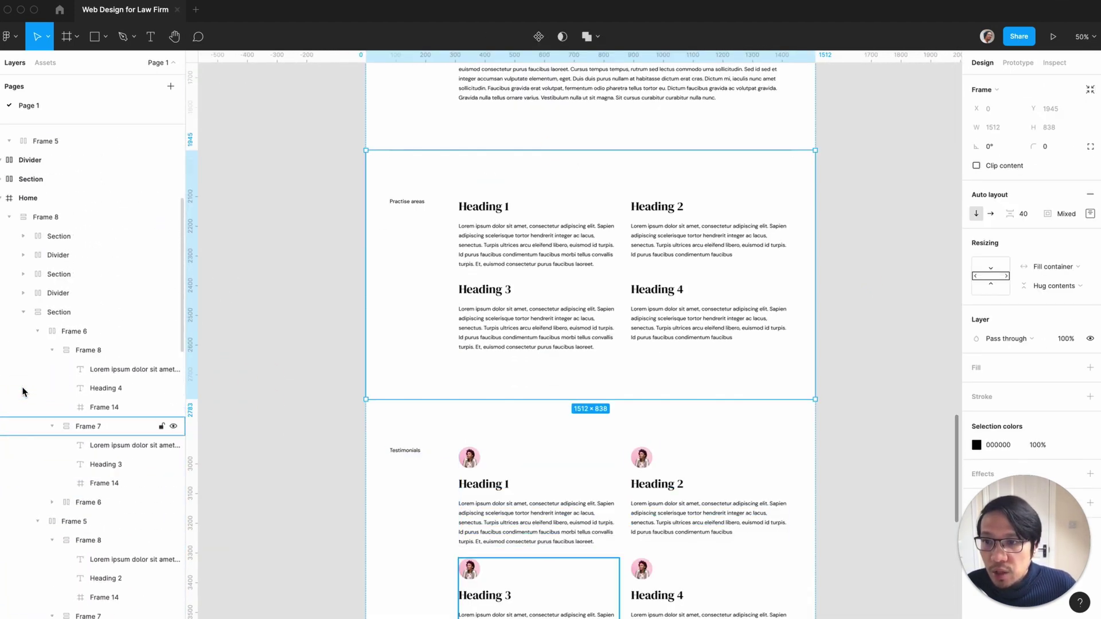
click(23, 312)
click(44, 350)
key(super+d)
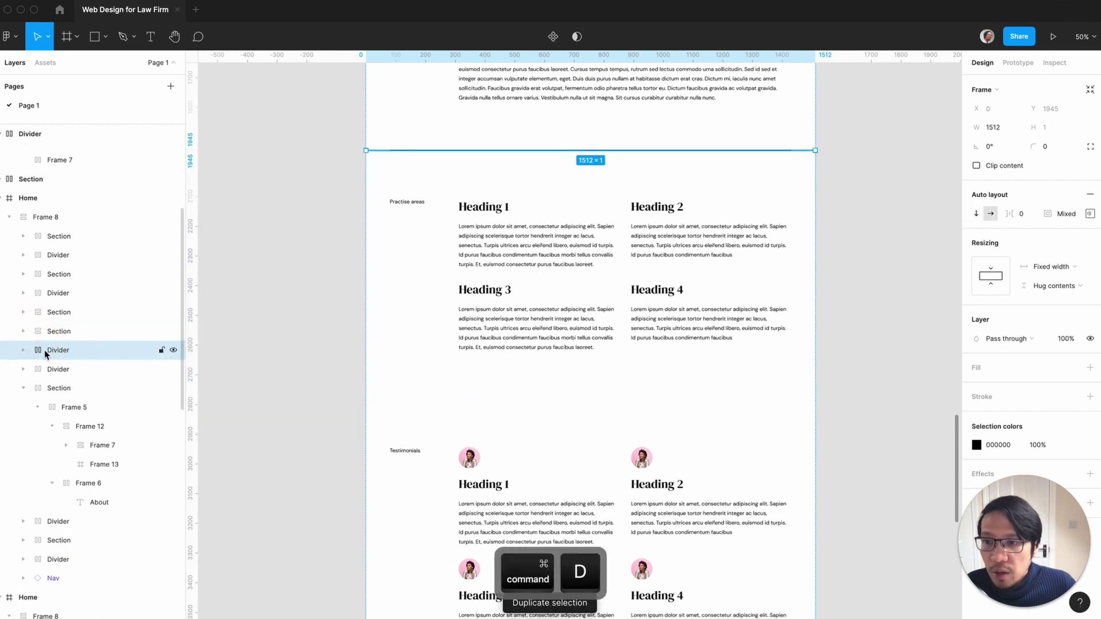
drag(44, 350, 35, 321)
click(230, 349)
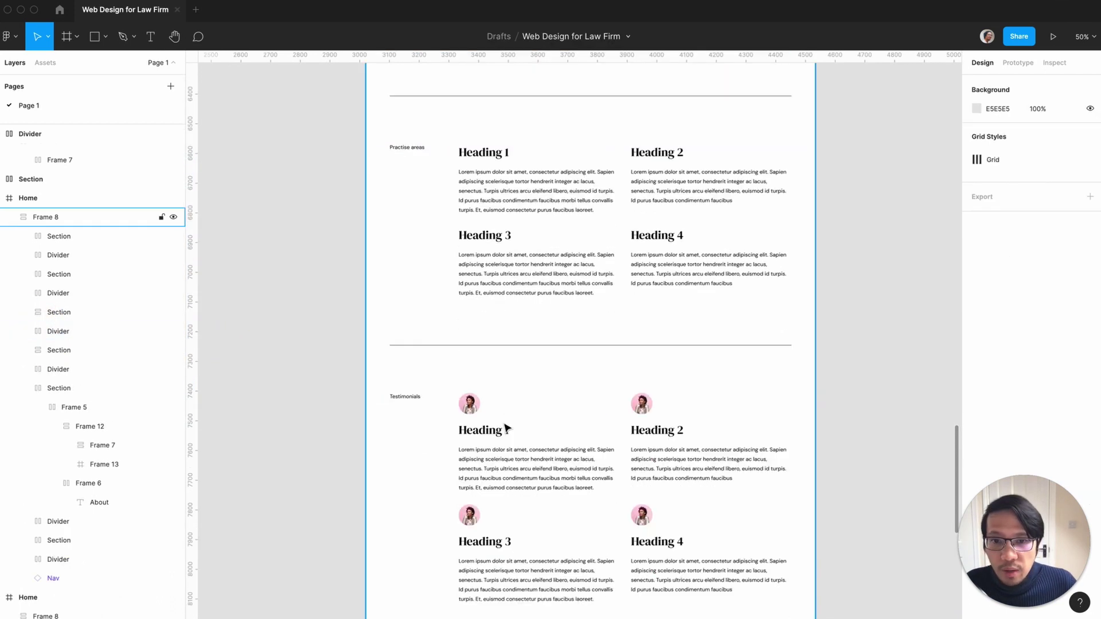
- Move the Testimonials section above Practise areas
click(503, 425)
key(Up)
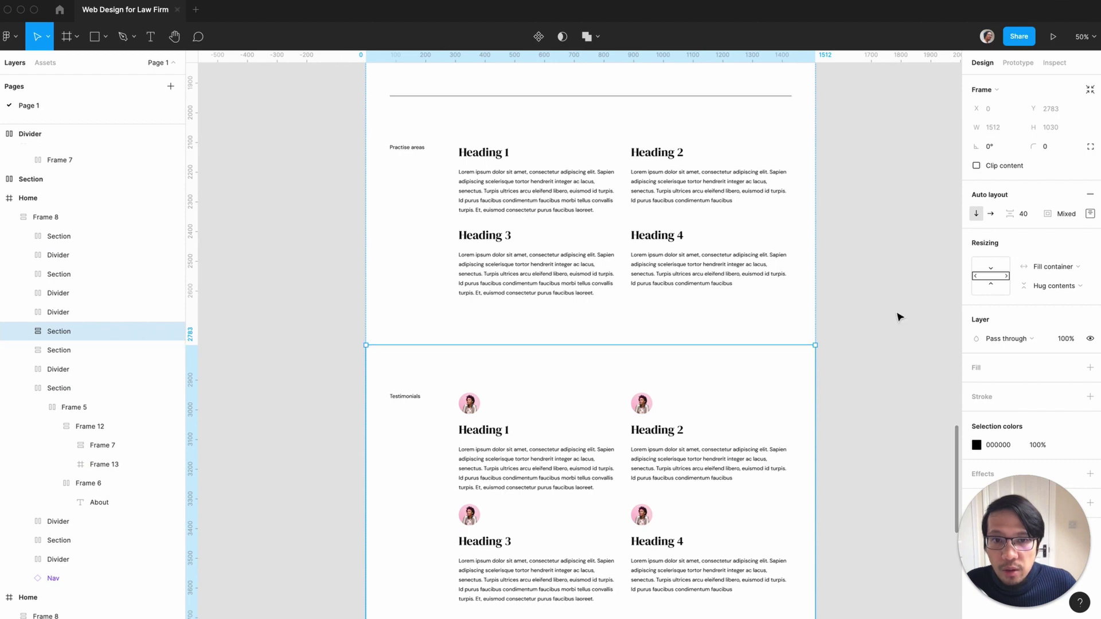
key(Up)
click(898, 317)
- Move the divider below Practise areas up so it separates Testimonials from Practise areas
scroll(898, 317, up, 3)
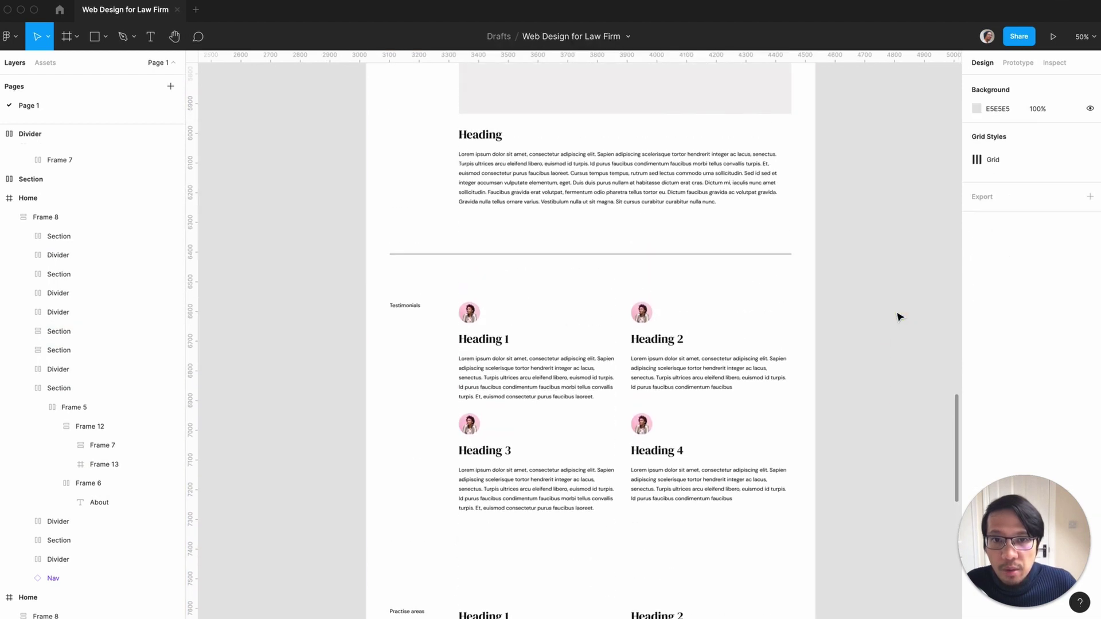
click(46, 275)
click(42, 293)
click(42, 312)
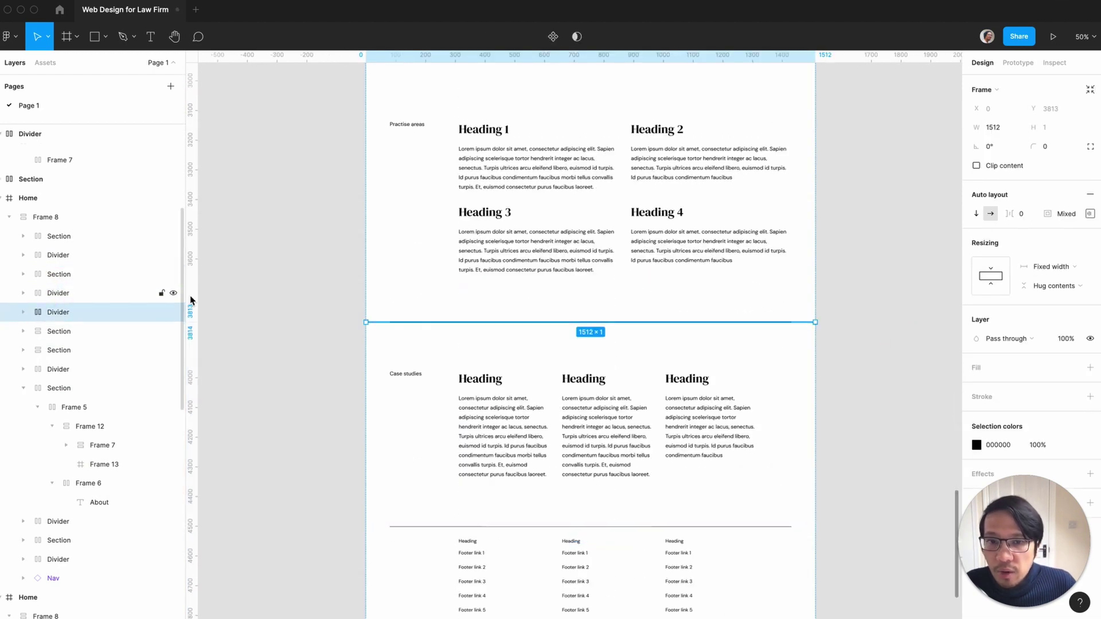
scroll(317, 302, up, 3)
key(Up)
click(312, 302)
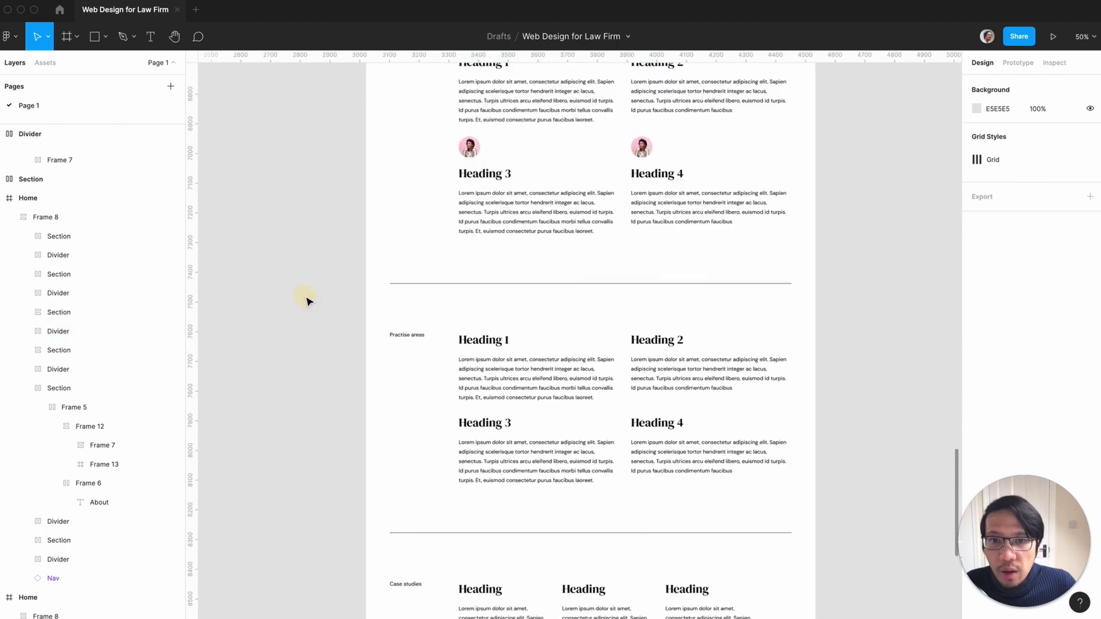
- Replace the Heading 2 avatar with a man's photo via Content Reel
key(shift+0)
click(716, 204)
double_click(716, 204)
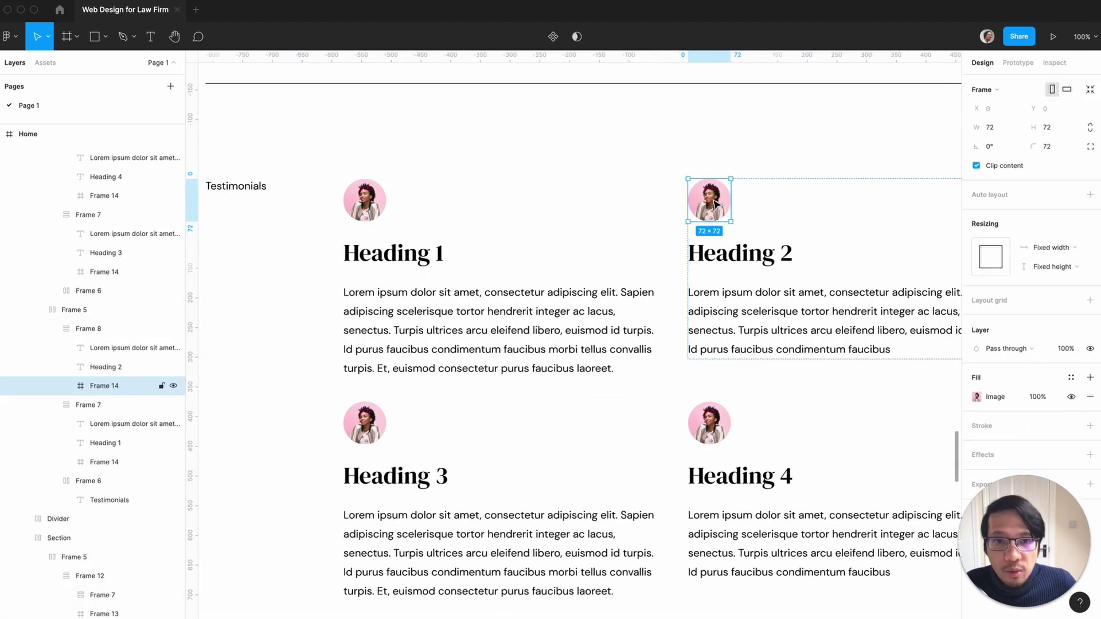
key(ctrl+slash)
key(Return)
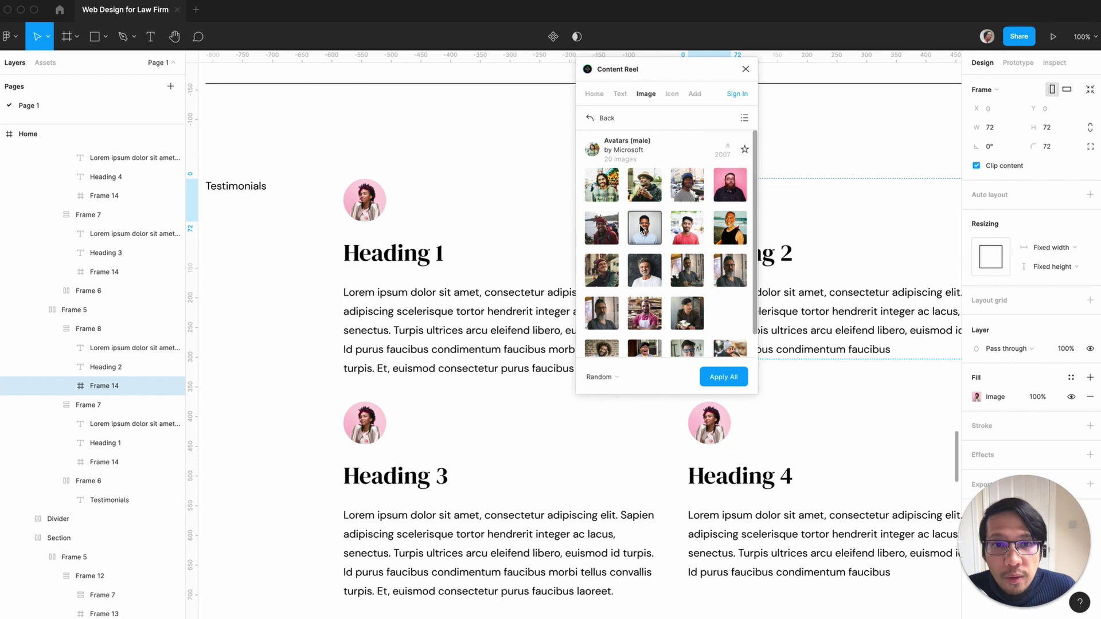
click(644, 184)
scroll(365, 383, down, 1)
- Fill the Heading 3 avatar with a photo from the male avatars collection
click(364, 383)
key(ctrl+slash)
key(Return)
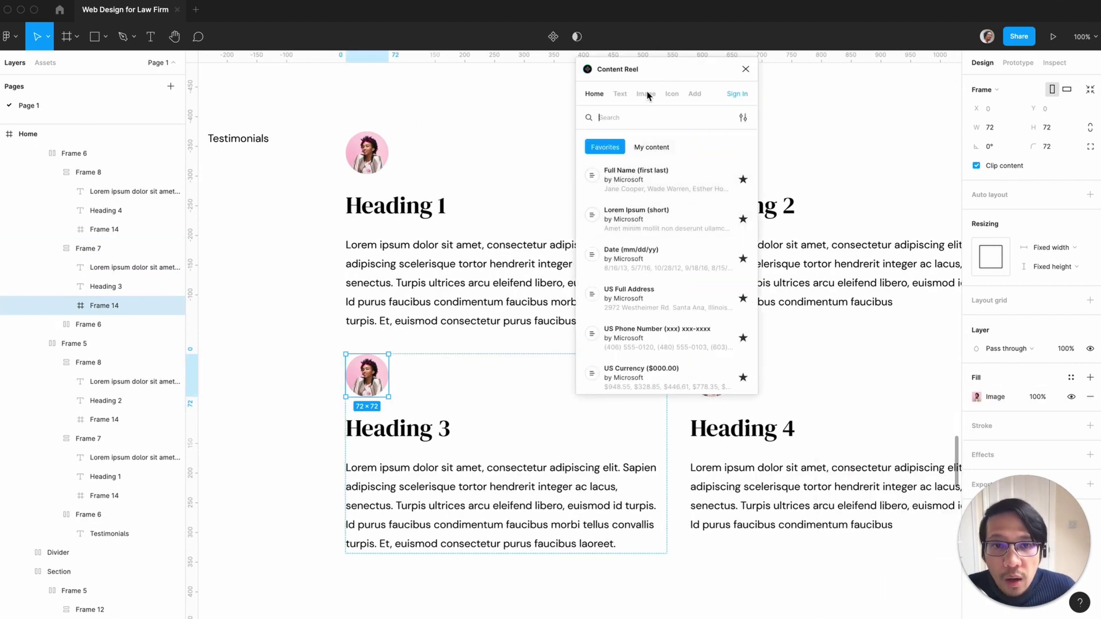
click(646, 94)
click(662, 211)
click(650, 235)
- Fill the Heading 4 avatar with a portrait photo from Content Reel
key(ctrl+slash)
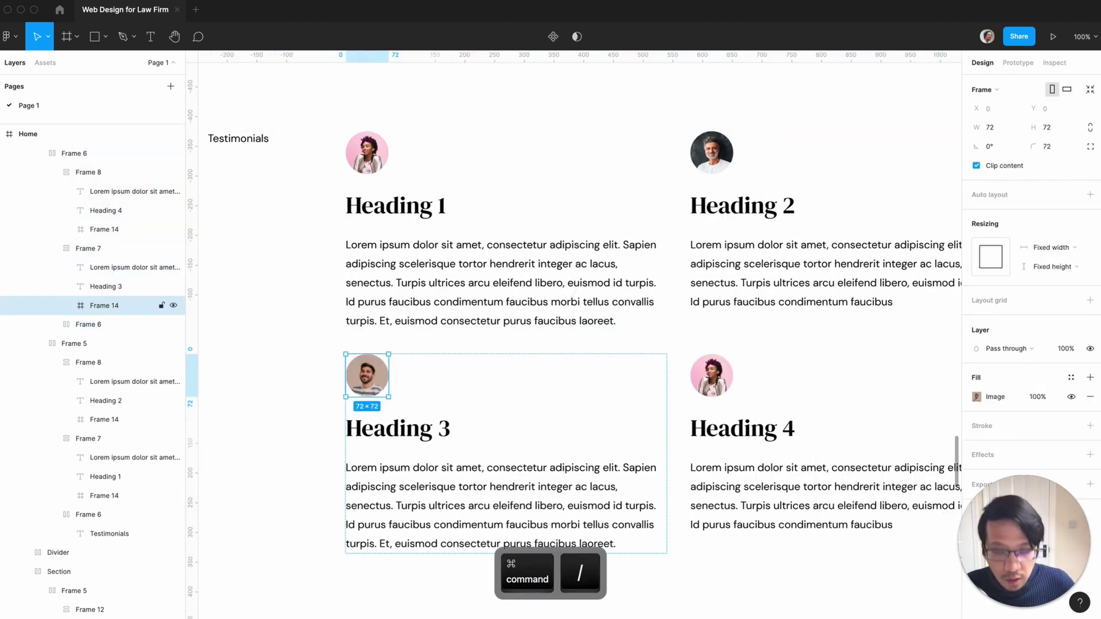
key(Return)
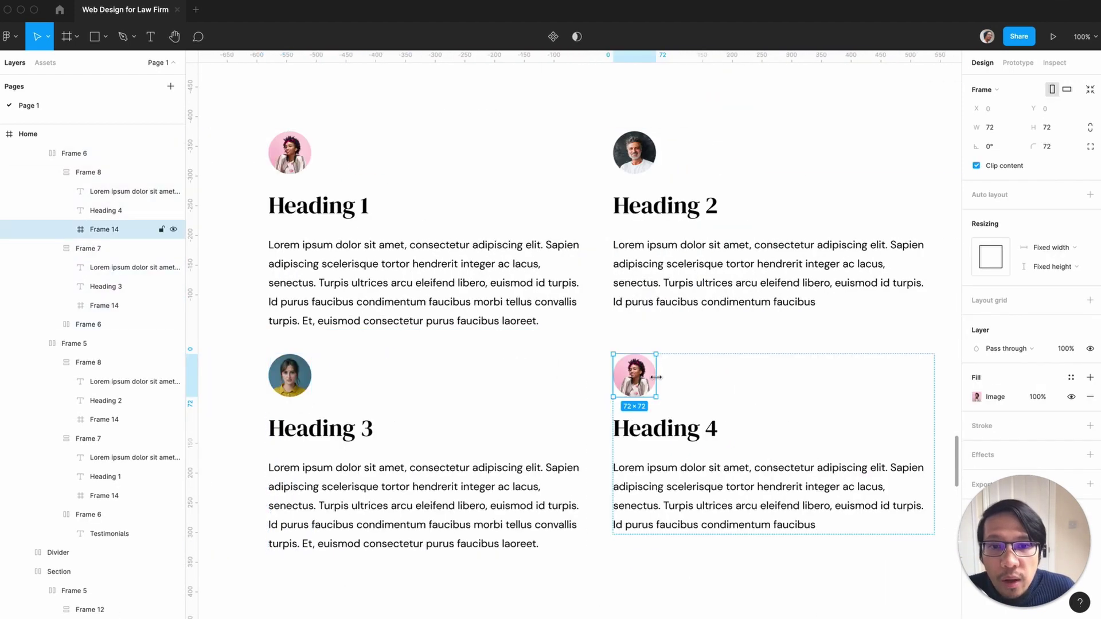
key(ctrl+slash)
key(Return)
click(628, 260)
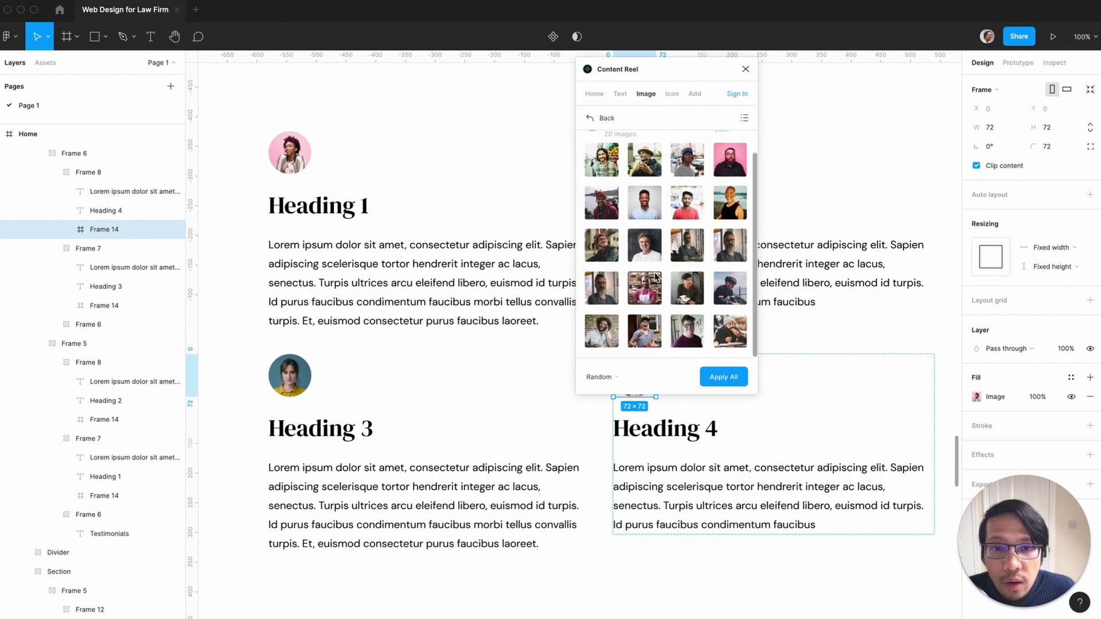
click(688, 336)
key(minus)
click(839, 322)
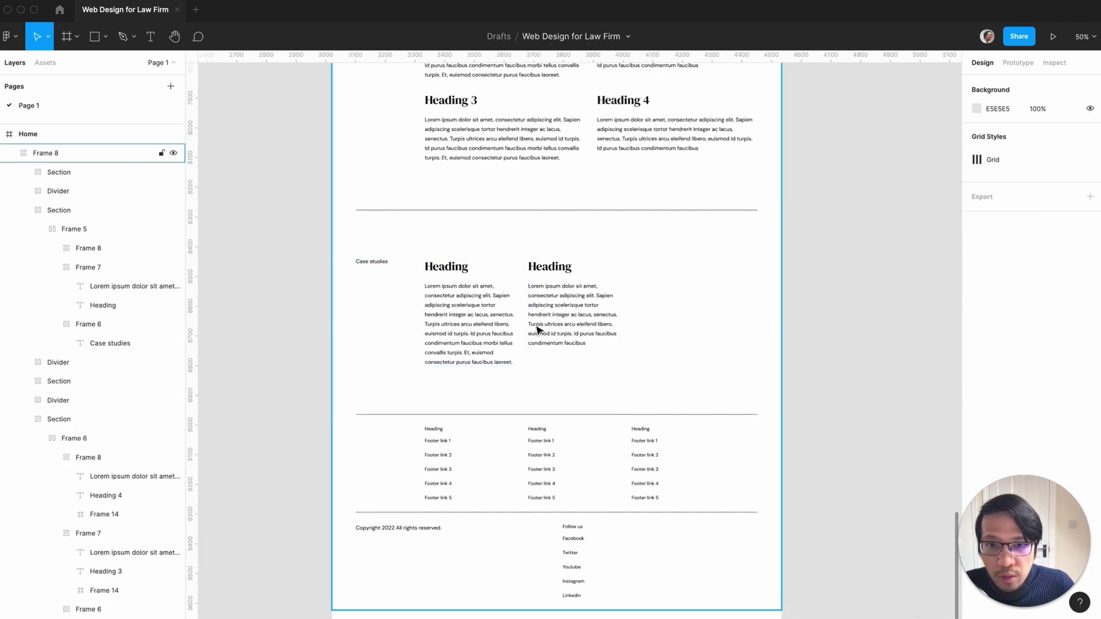
- Set both Case studies columns' horizontal resizing to Fill container so they split the row evenly
click(556, 315)
double_click(557, 315)
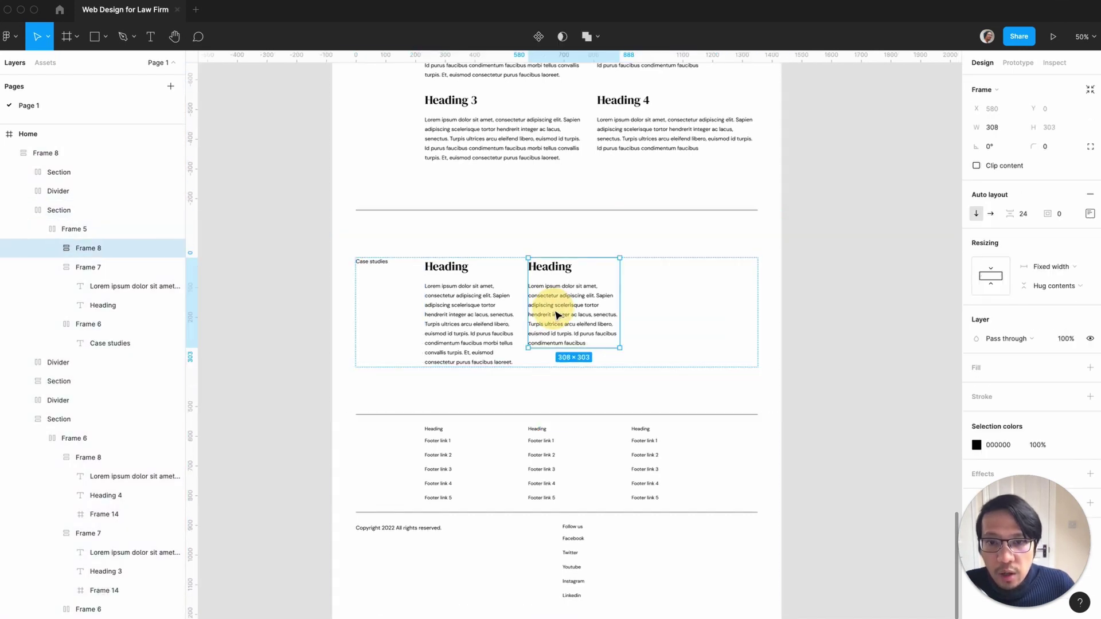
click(1057, 267)
click(1053, 290)
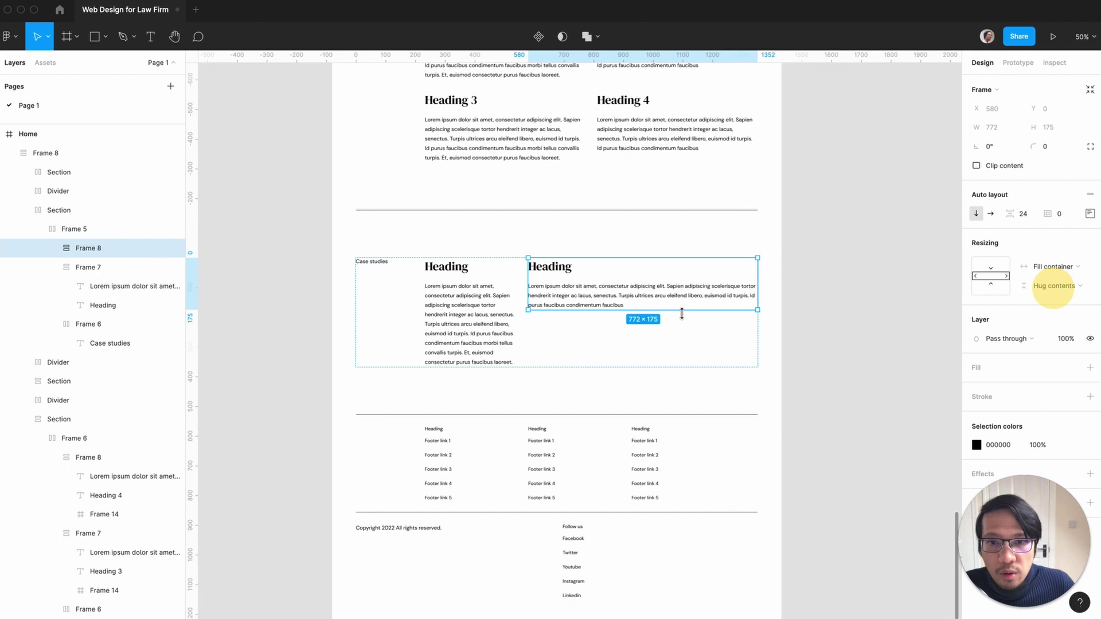
click(473, 320)
click(1047, 271)
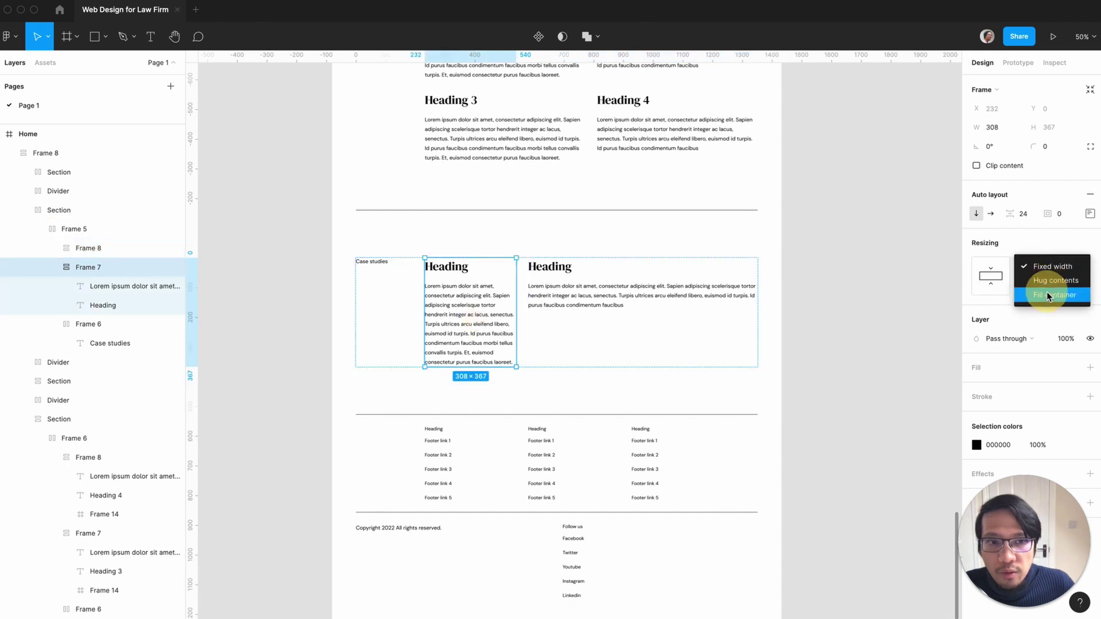
click(1053, 290)
click(871, 324)
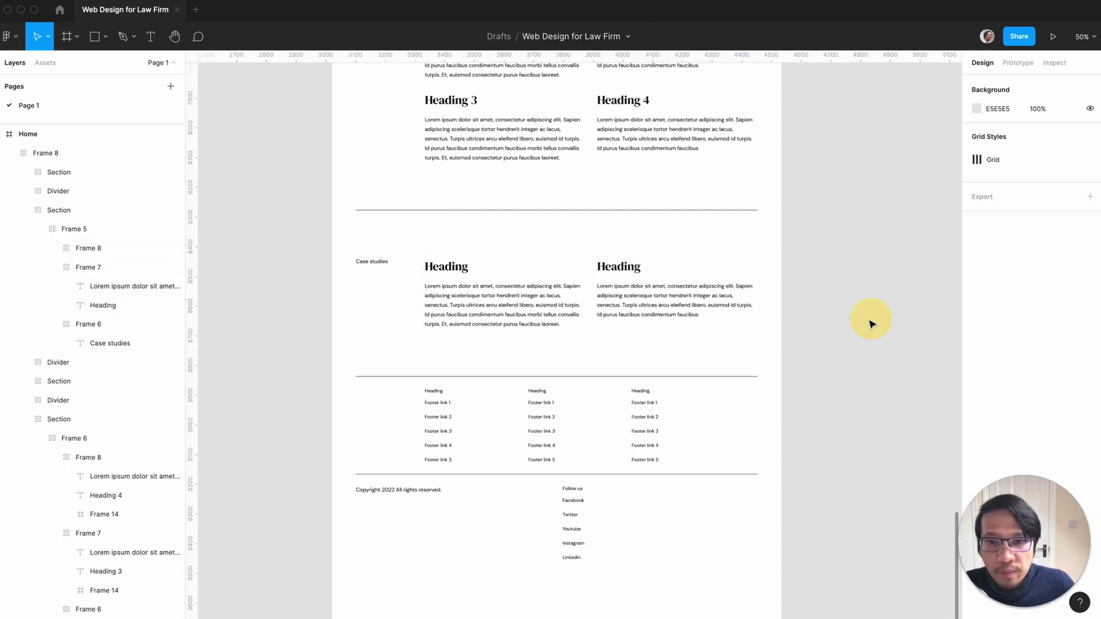
click(484, 306)
double_click(485, 306)
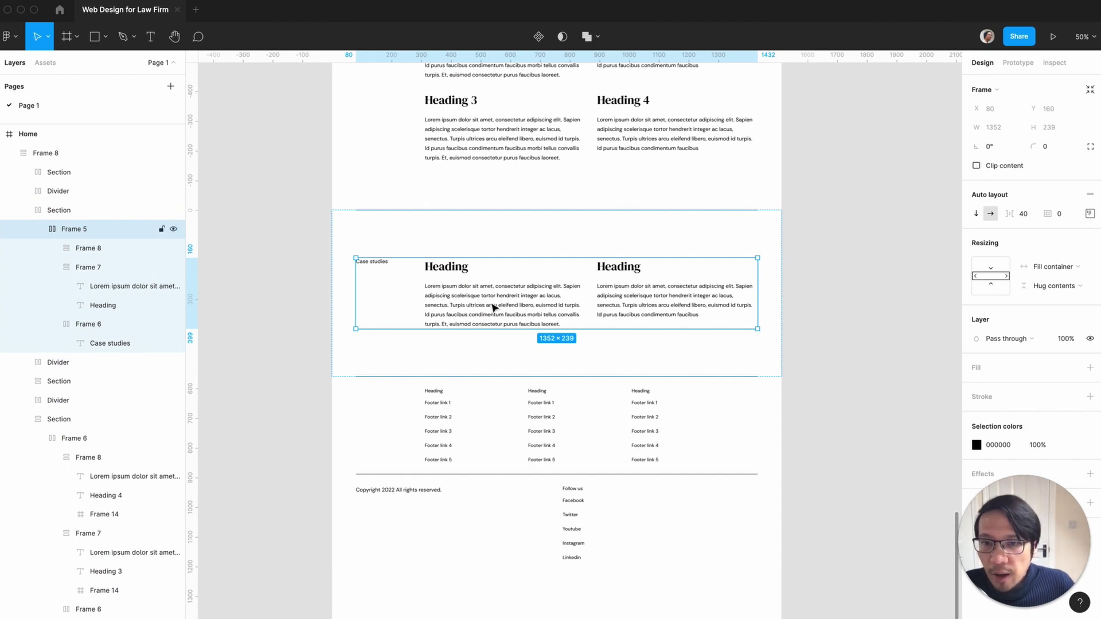
- Copy the grey image placeholder from the About section
scroll(493, 307, up, 5)
scroll(493, 307, up, 5)
scroll(545, 402, up, 5)
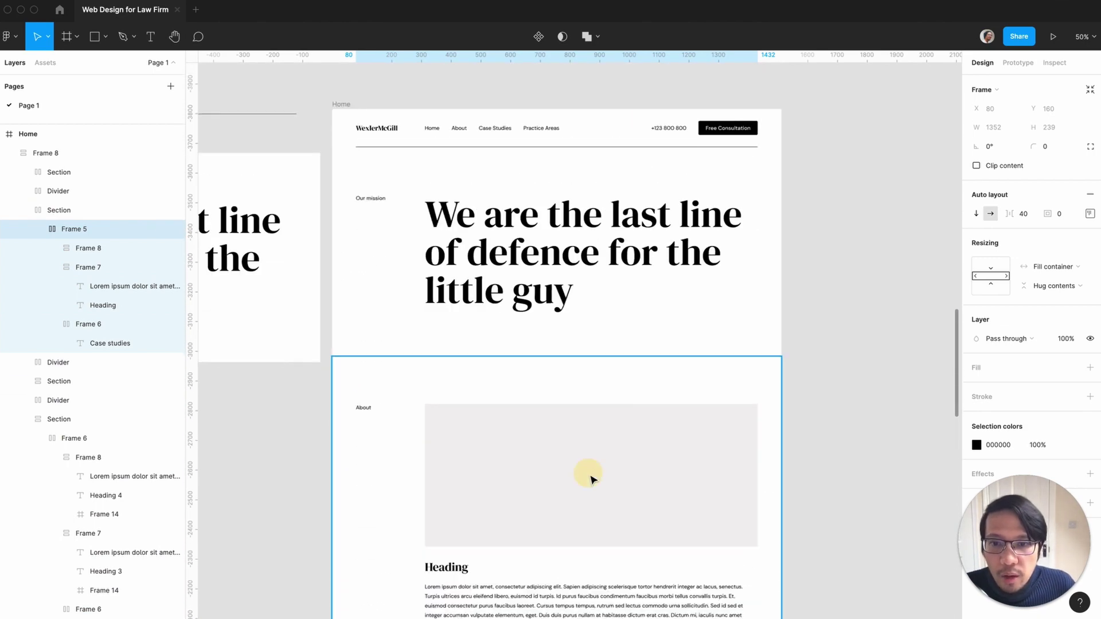
click(591, 477)
click(590, 478)
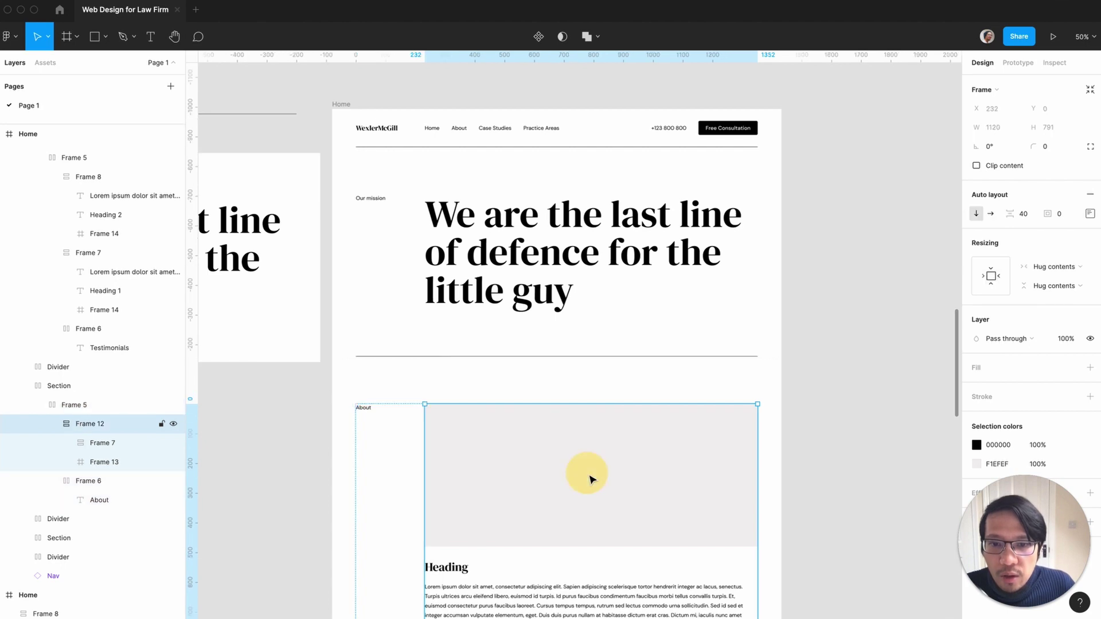
click(590, 477)
key(super+c)
- Paste the placeholder at the top of the first Case studies column and set its height to 288
scroll(591, 477, down, 2)
scroll(590, 477, down, 6)
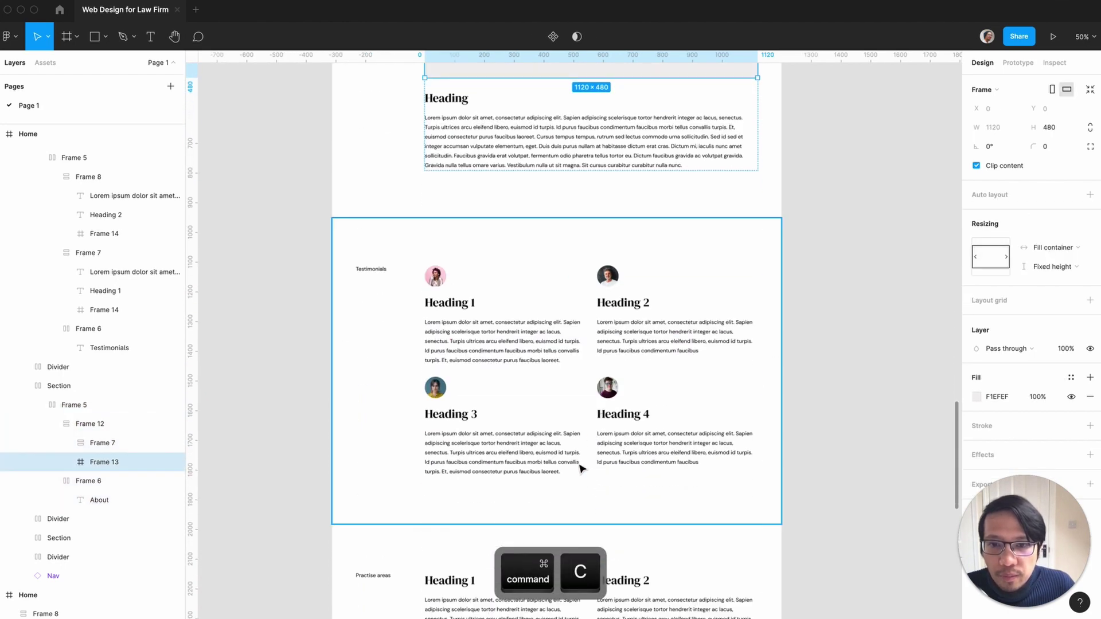
scroll(581, 470, down, 4)
scroll(483, 395, down, 3)
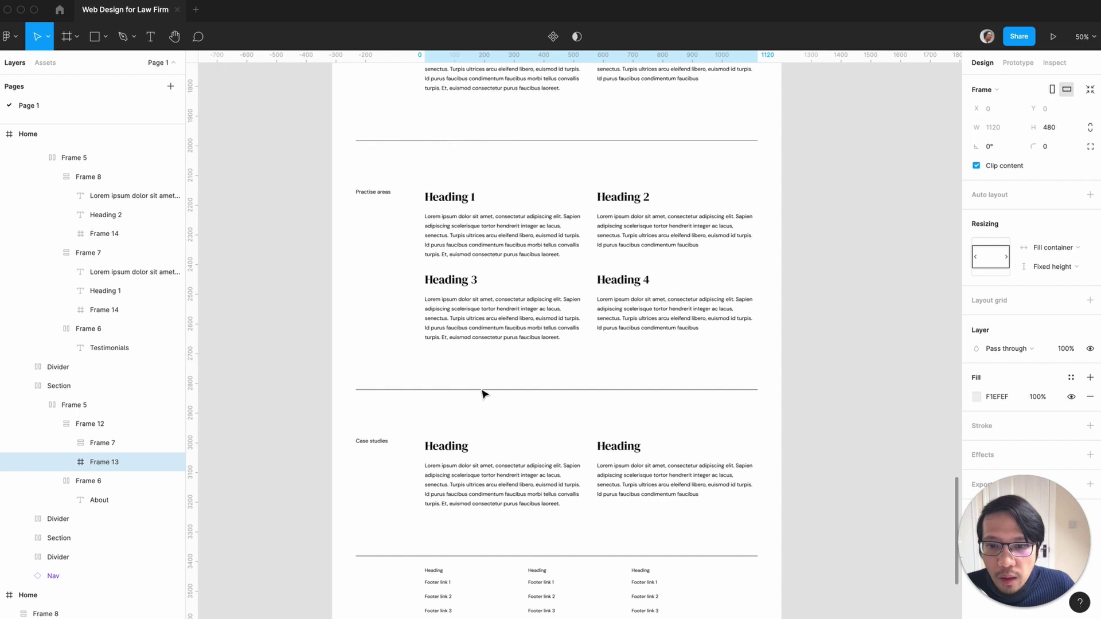
click(480, 459)
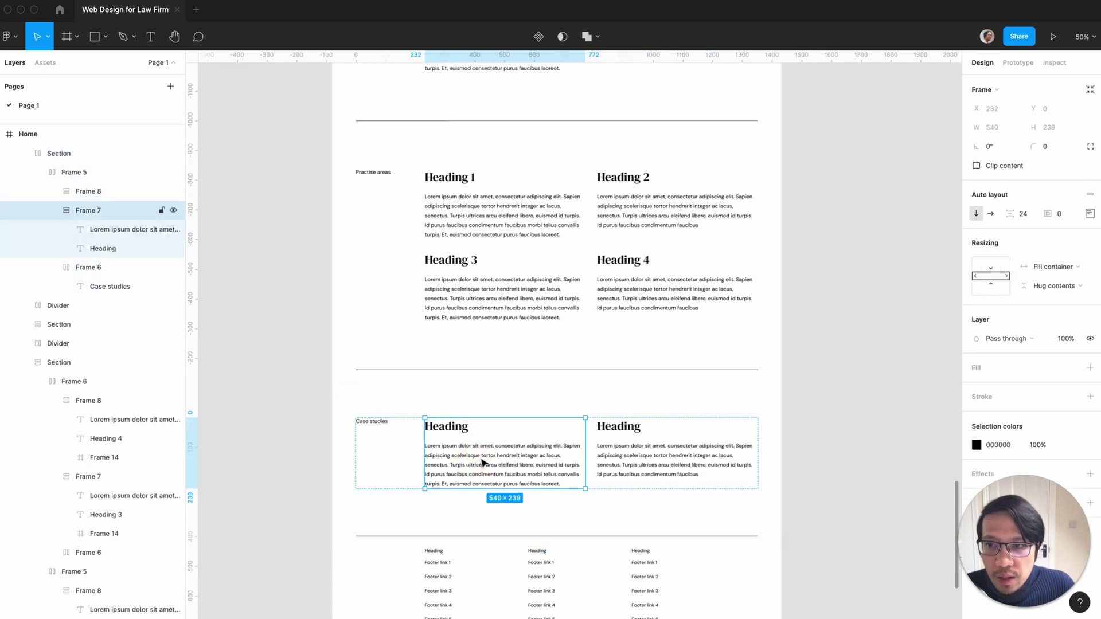
key(super+v)
key(Up)
key(Up)
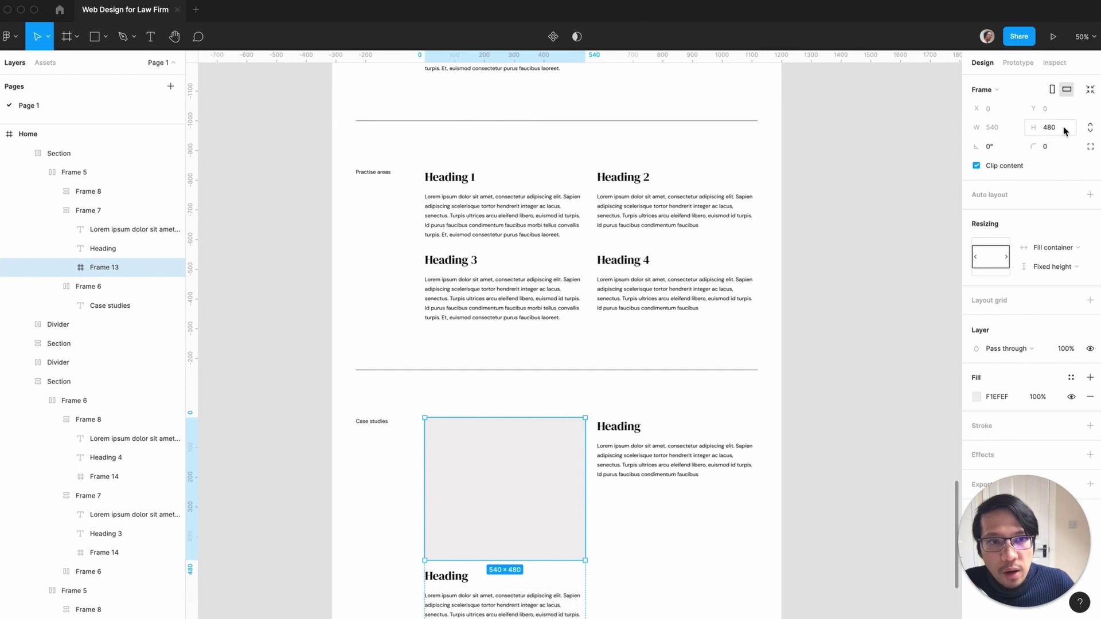
text(96*2)
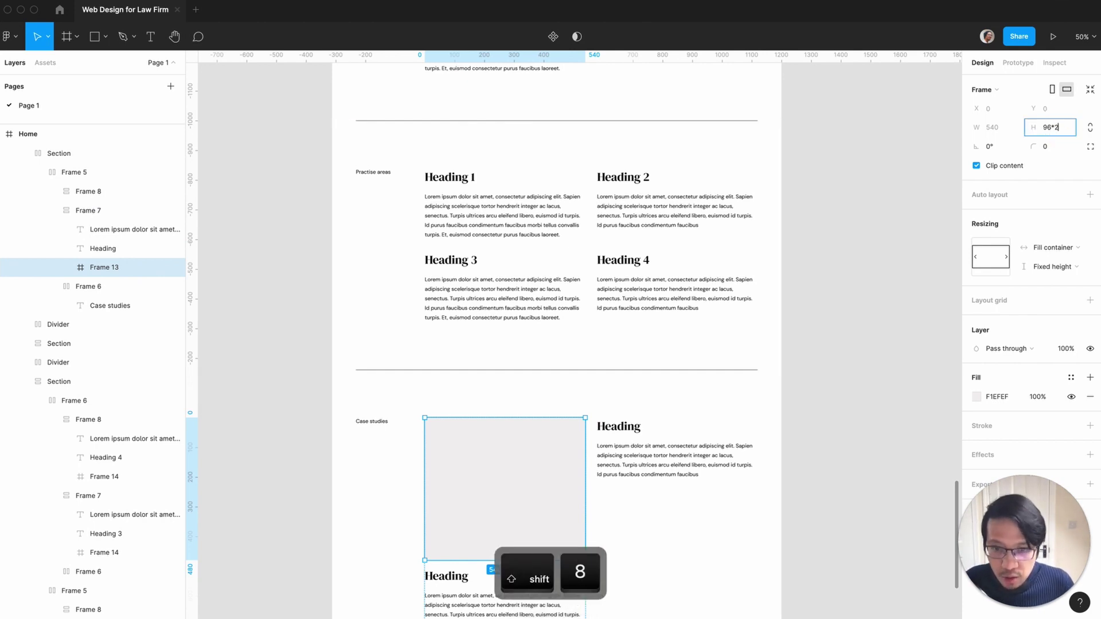
key(Return)
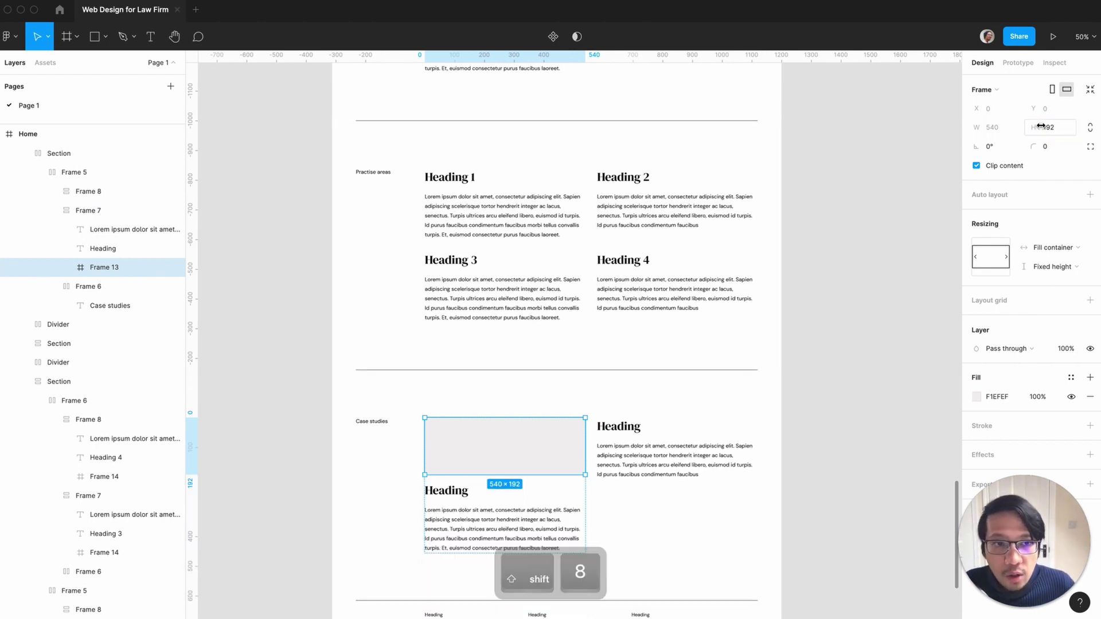
click(1054, 128)
text(96)
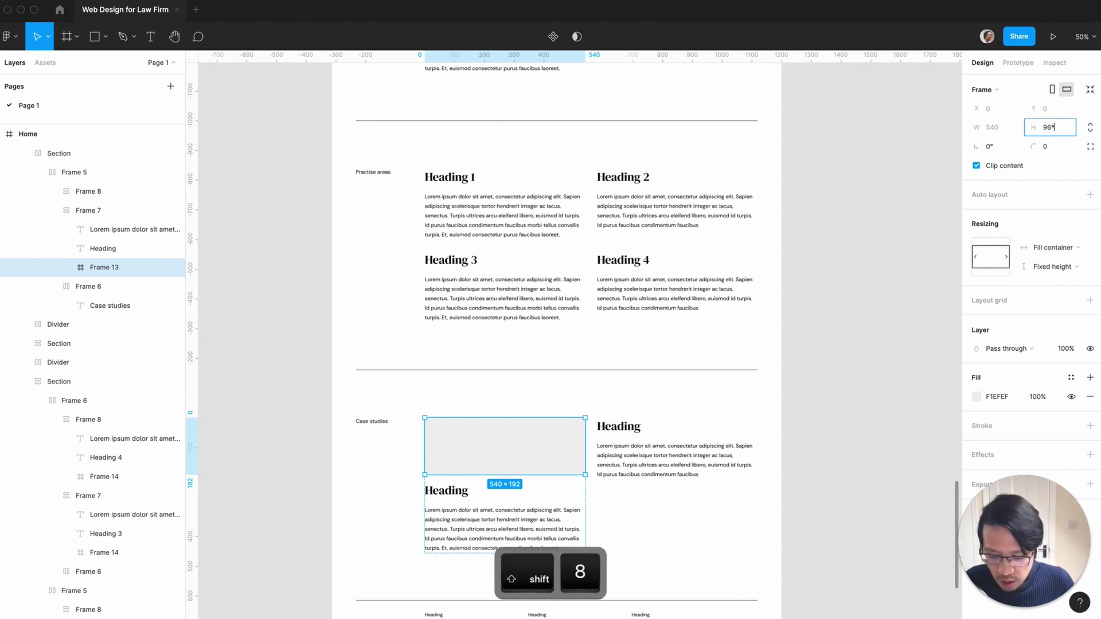
text(3)
key(Return)
- Copy the resized placeholder to the top of the second Case studies column
click(533, 478)
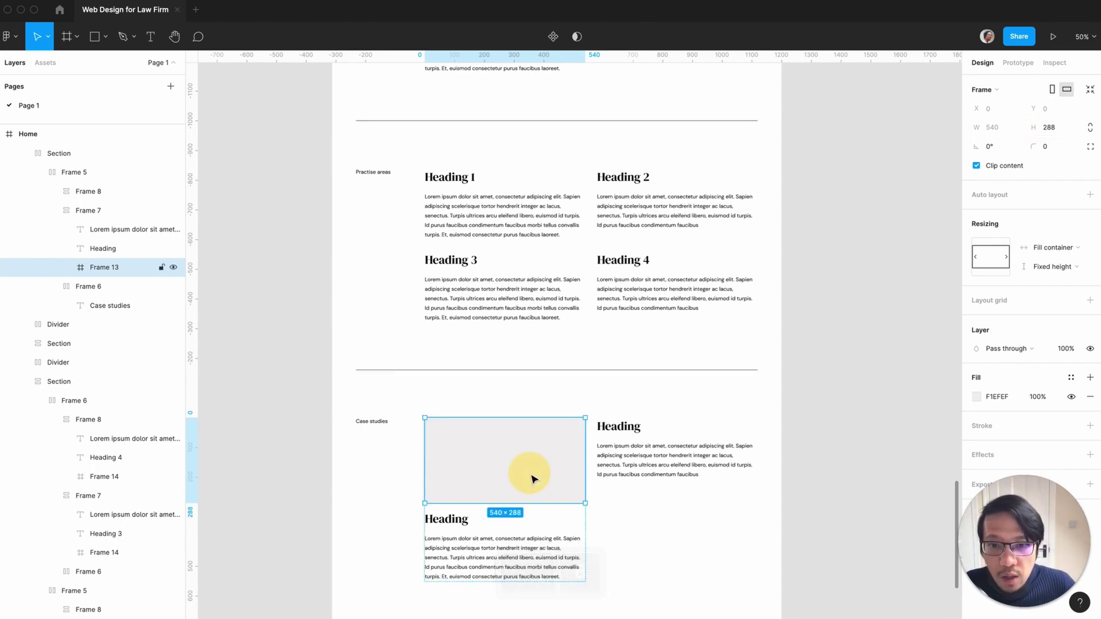
click(665, 455)
key(super+c)
key(super+v)
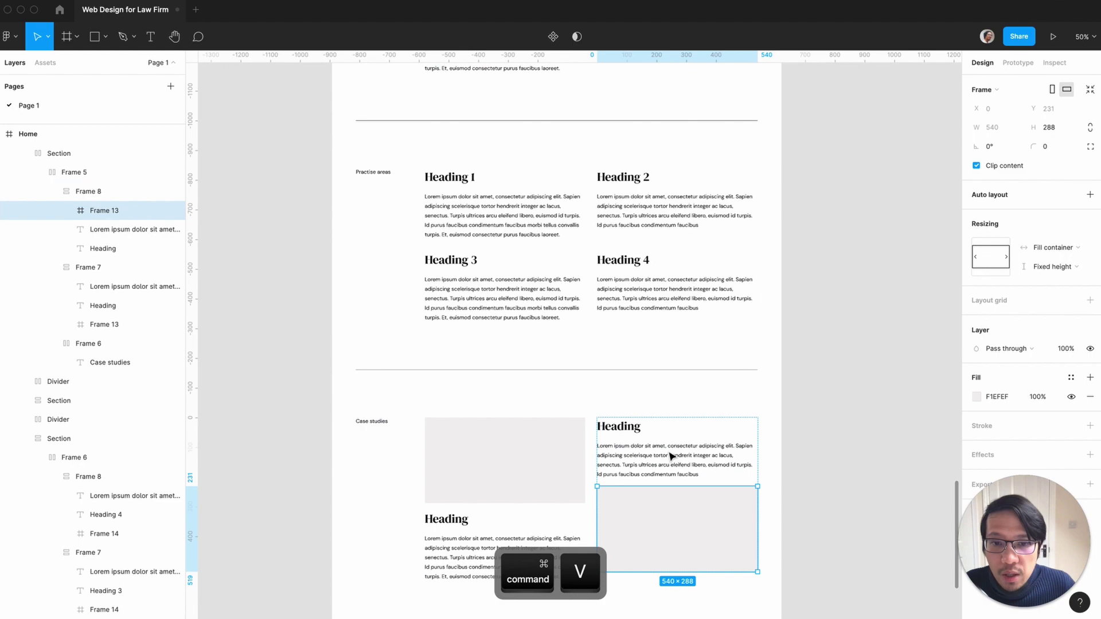
key(Up)
key(Up)
- Wrap the About image frame in auto layout with 0 gap and 0 padding
click(857, 415)
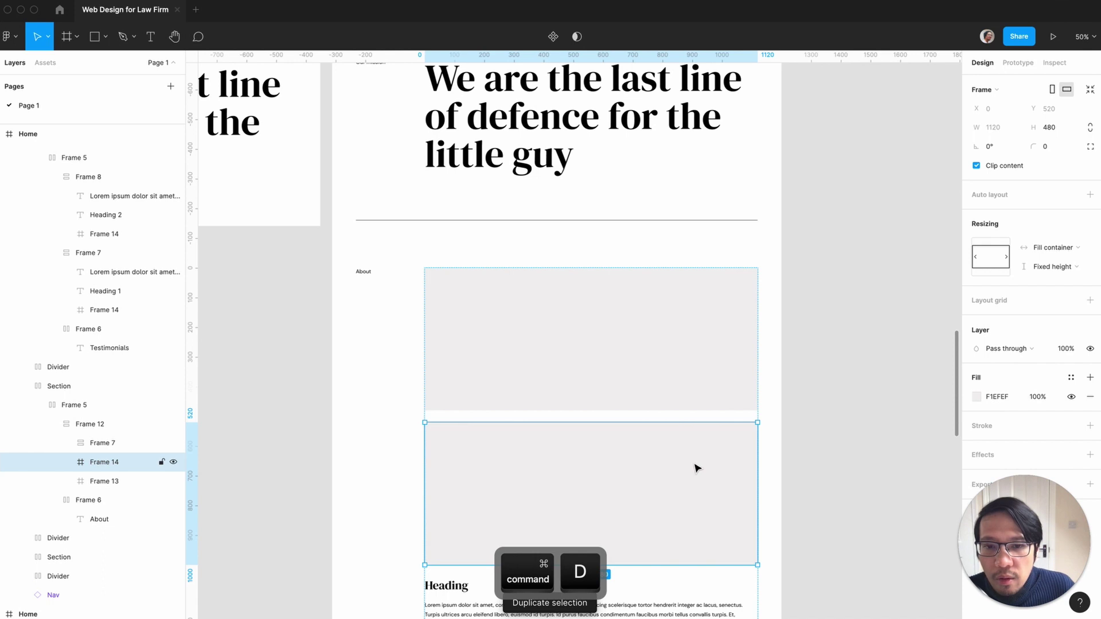
scroll(697, 468, down, 3)
key(shift+a)
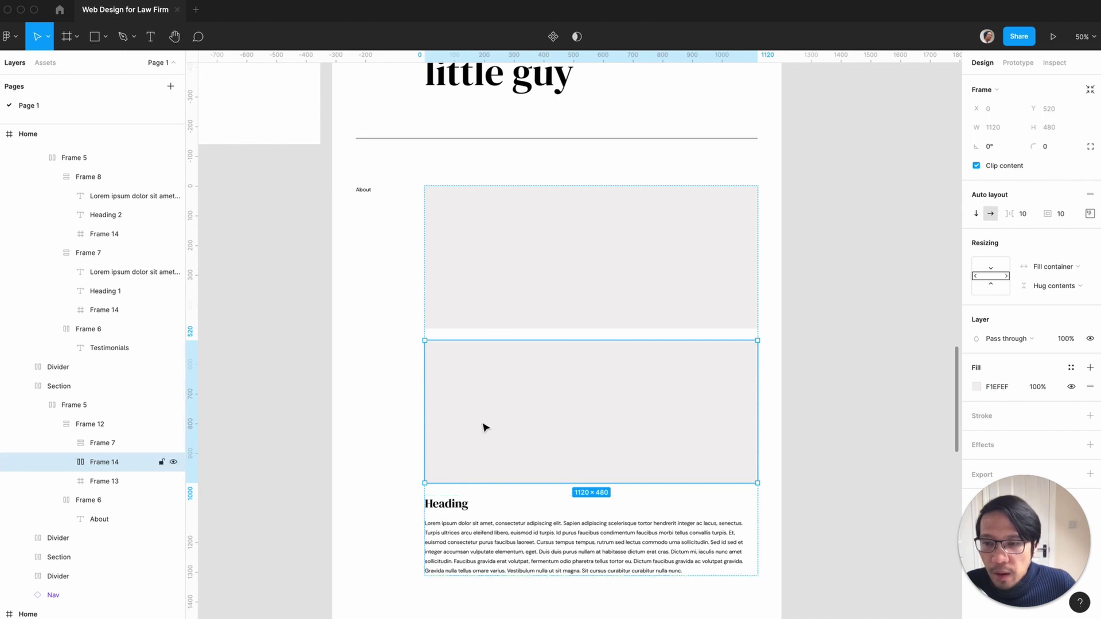
key(shift+a)
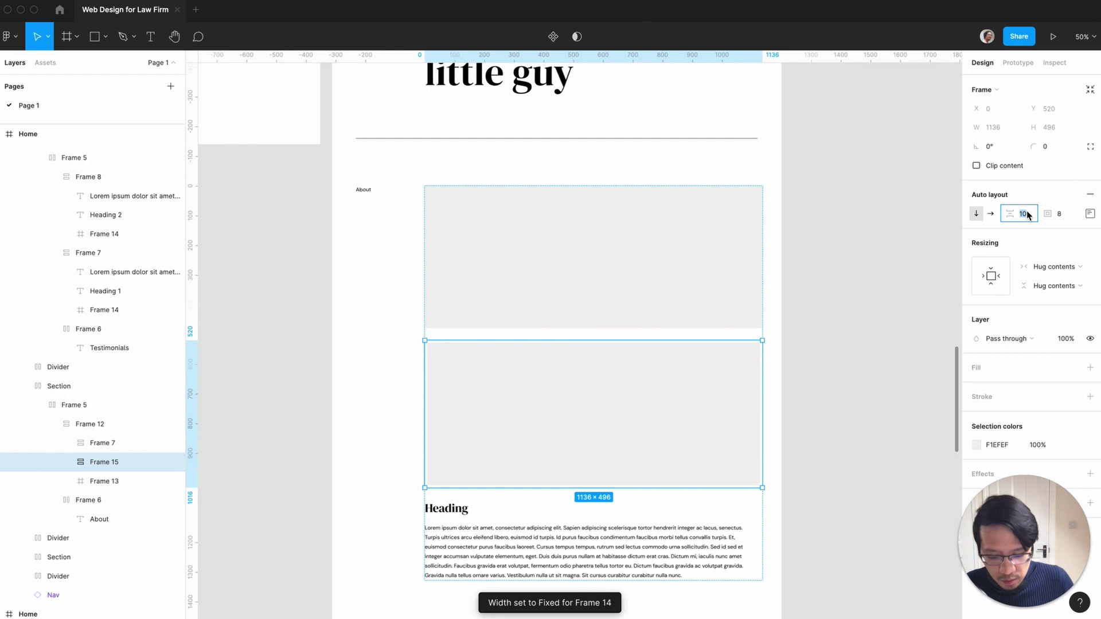
text(0)
key(Tab)
text(0)
key(Return)
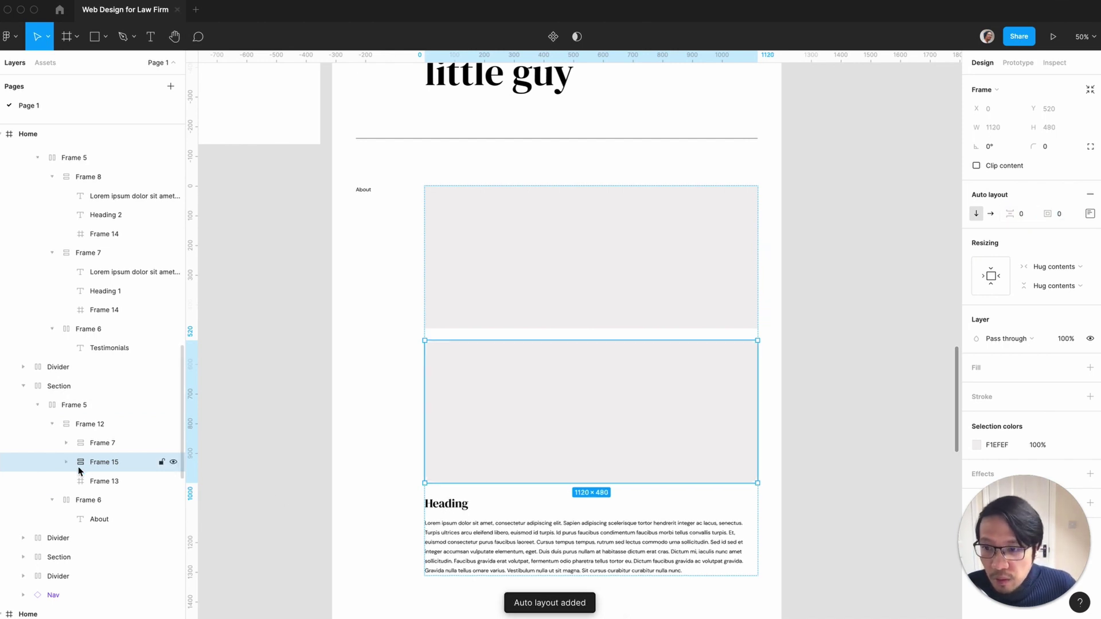
- Duplicate the photo block into a horizontal row with a 40 gap, both blocks filling the width
click(66, 462)
click(108, 482)
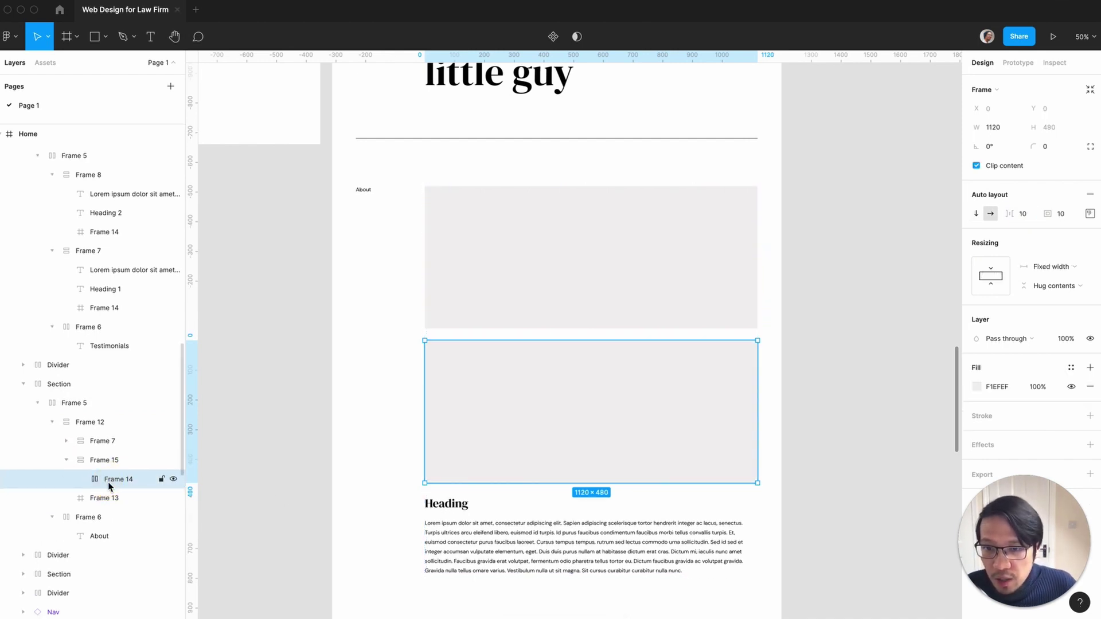
key(cmd+d)
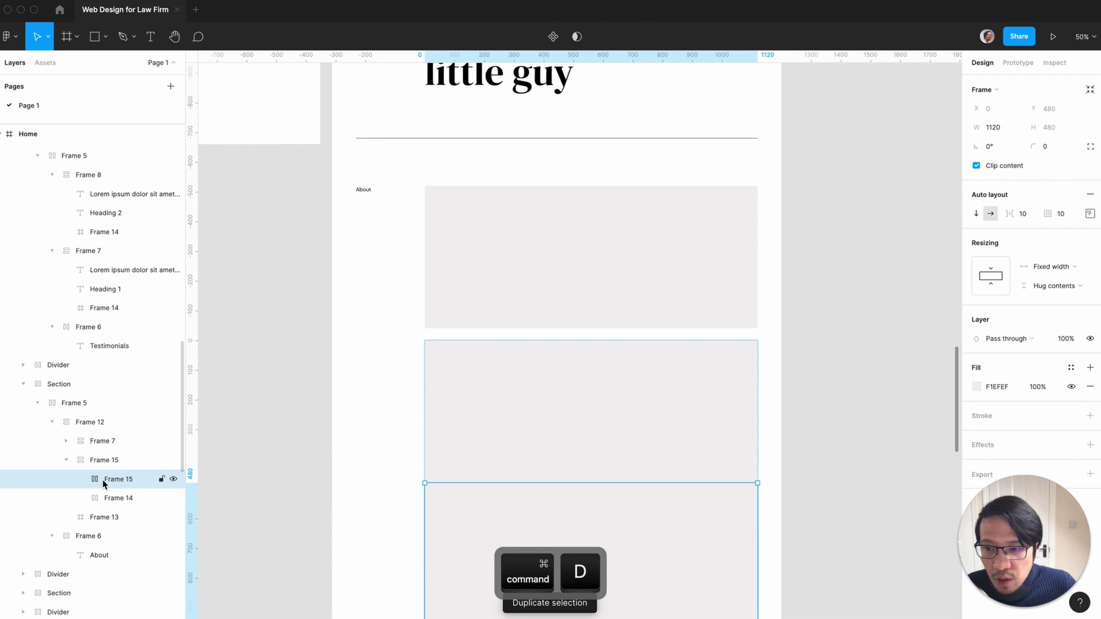
click(92, 460)
click(990, 214)
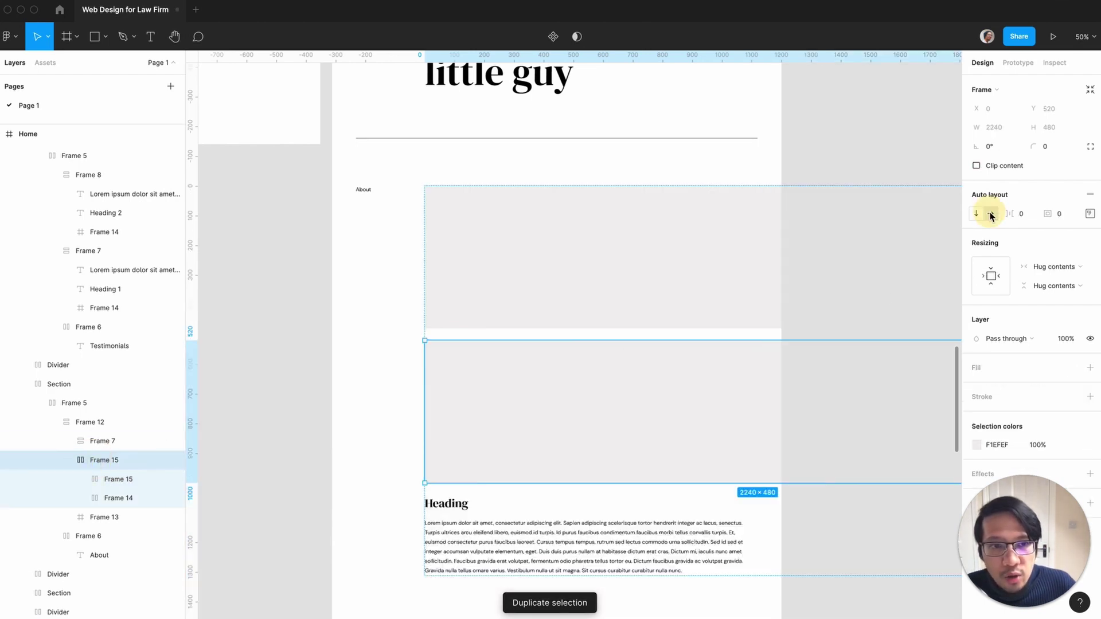
text(40)
key(Return)
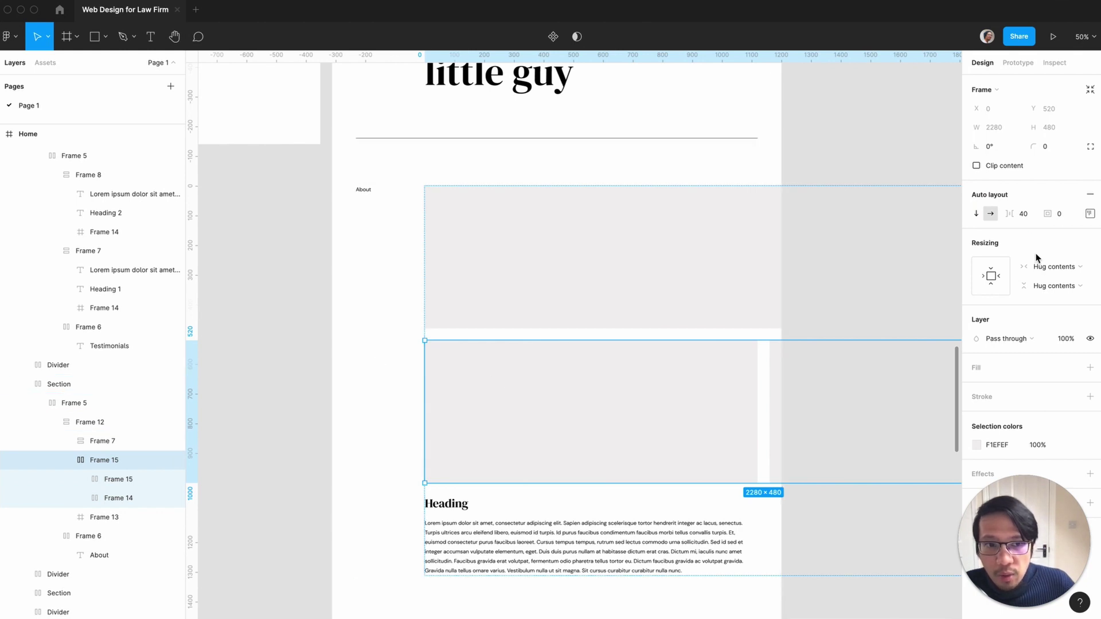
click(1048, 267)
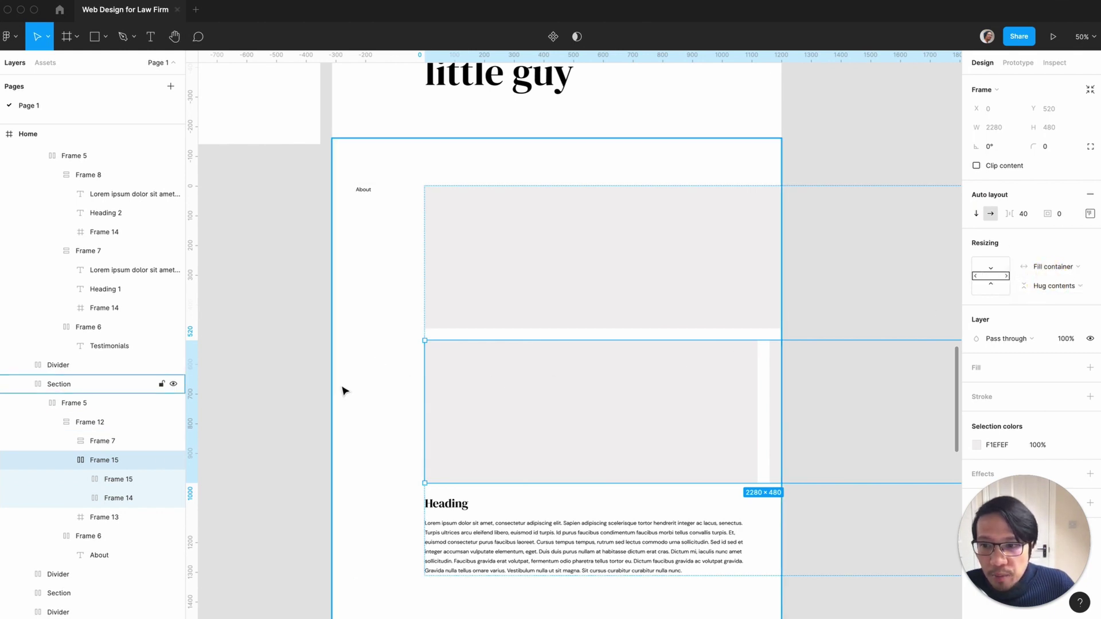
key(Return)
click(1054, 285)
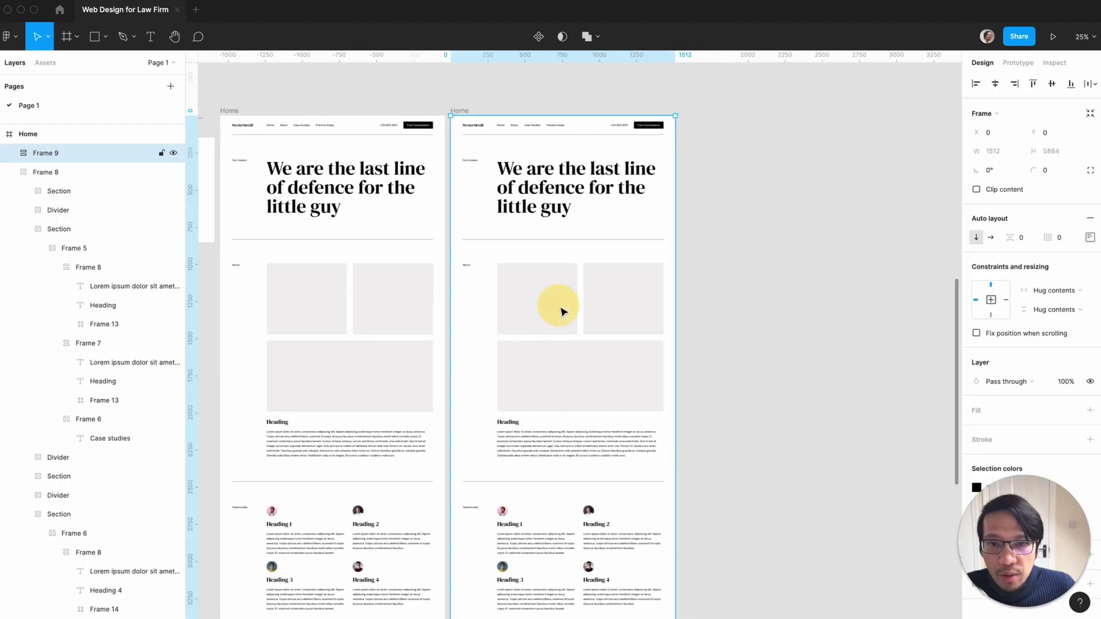
click(560, 311)
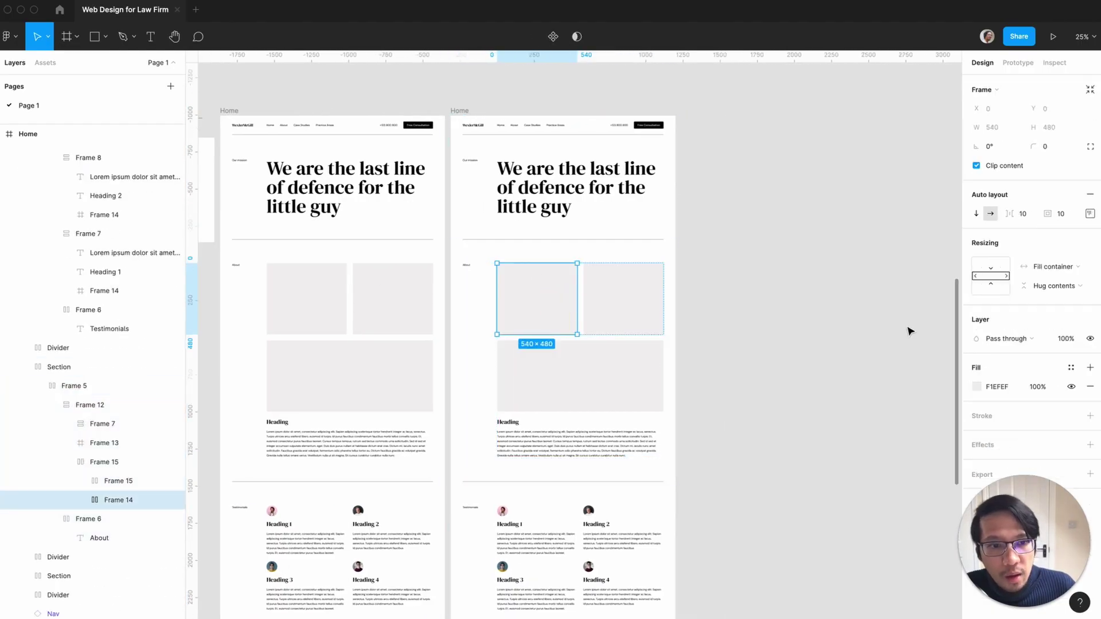
- Give the first About placeholder an image fill showing the man's portrait photo
click(1090, 368)
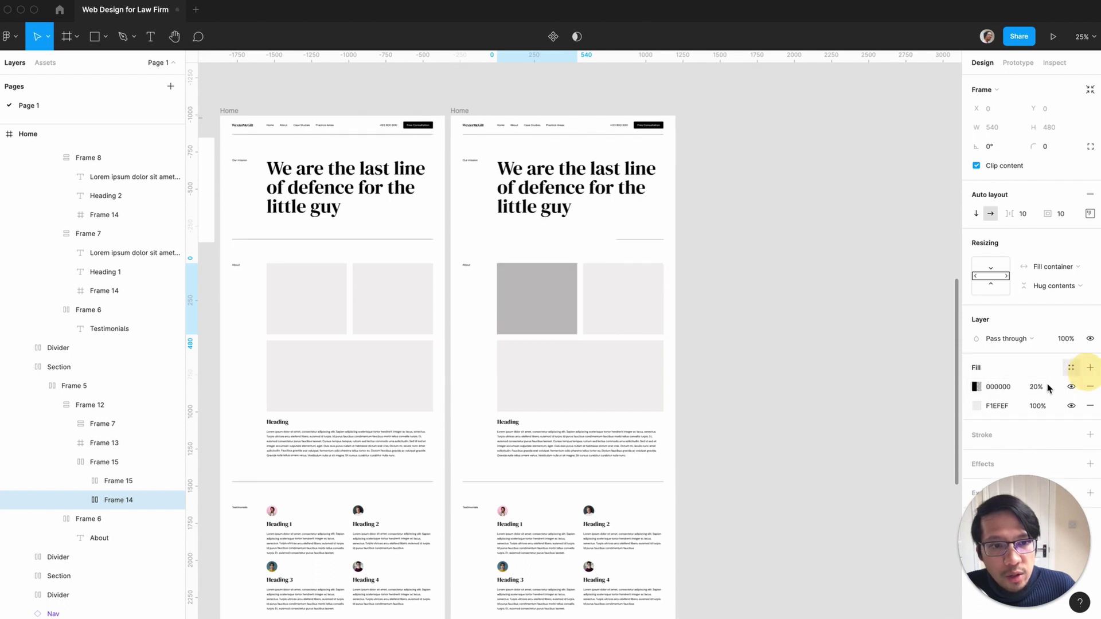
click(975, 387)
click(834, 319)
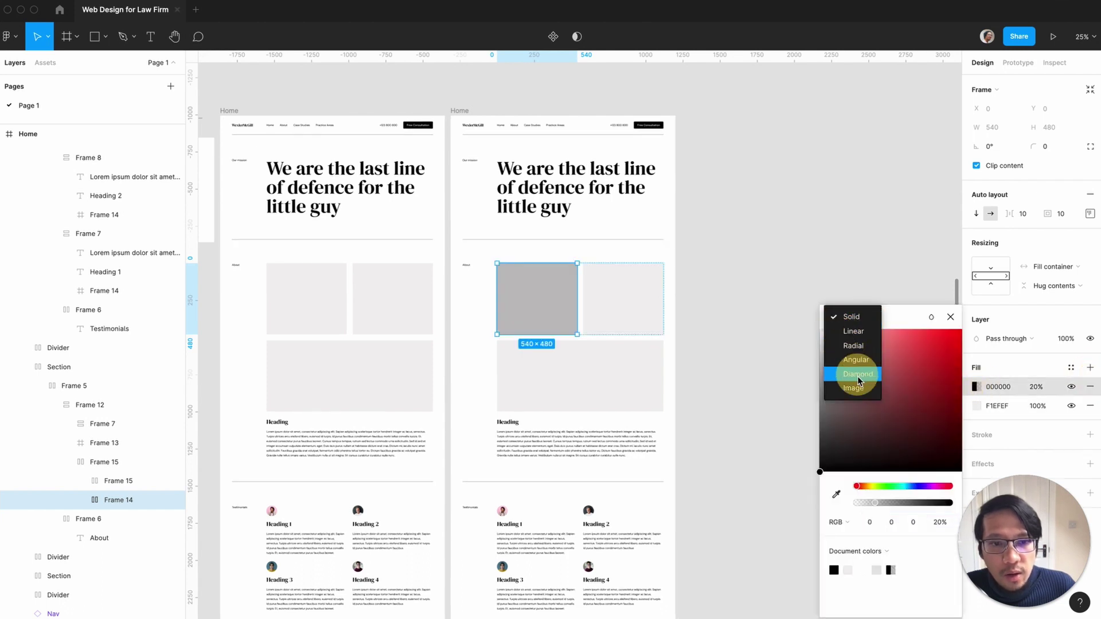
click(859, 388)
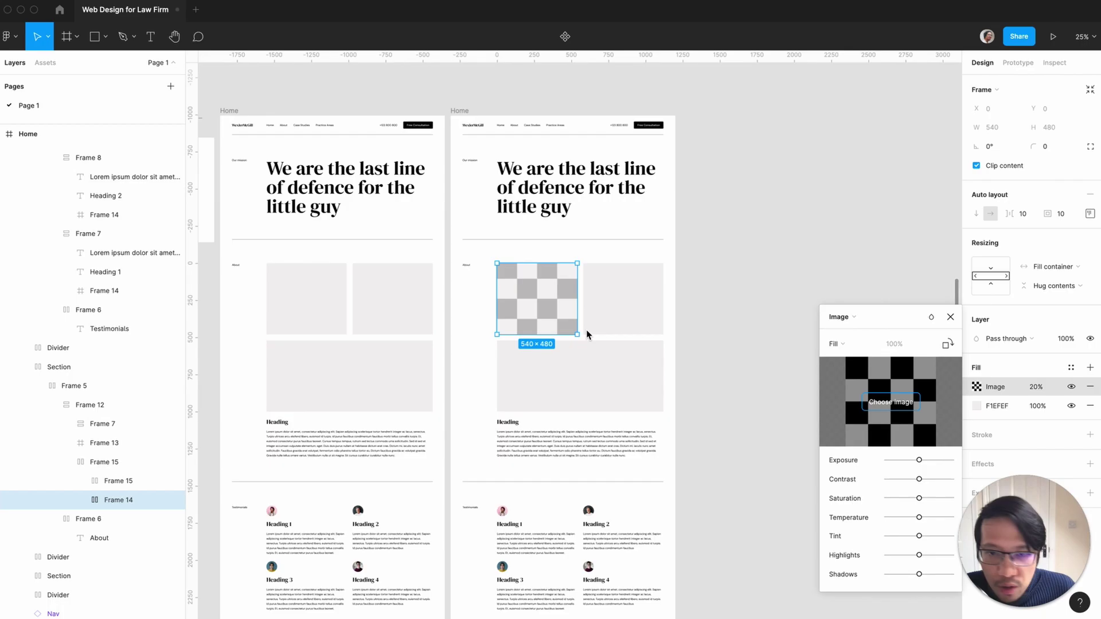
key(super+shift+k)
key(space)
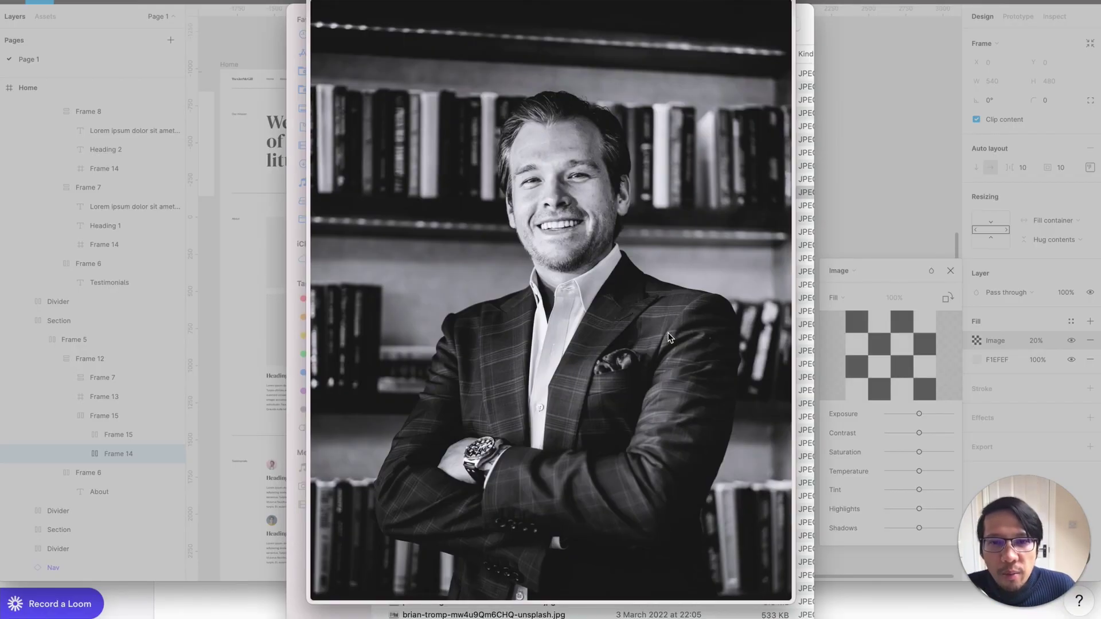
key(space)
key(Escape)
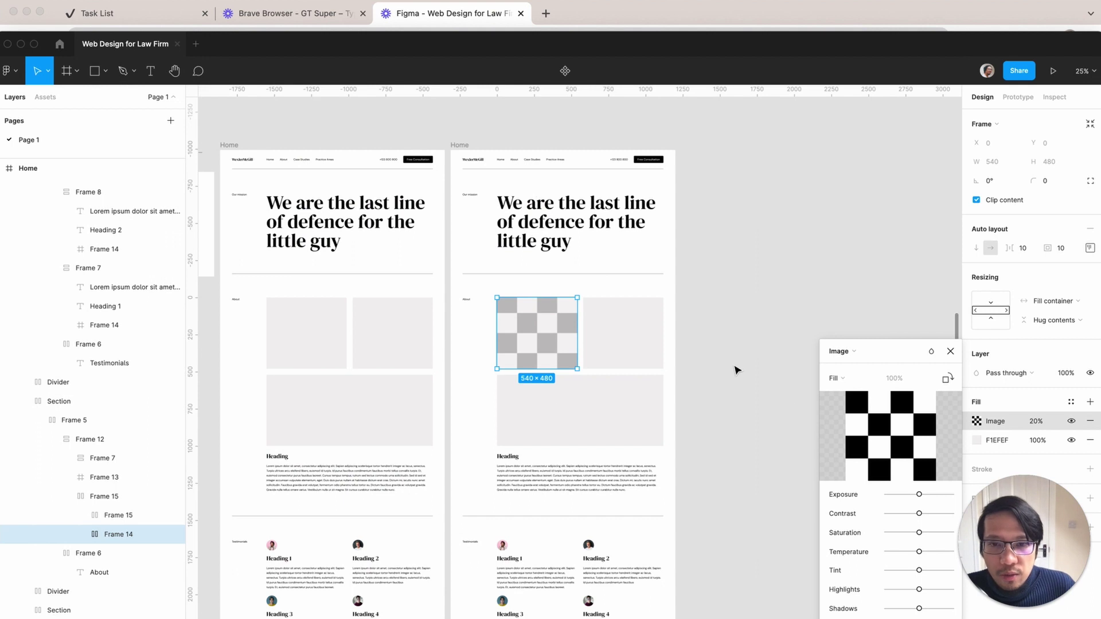
click(954, 351)
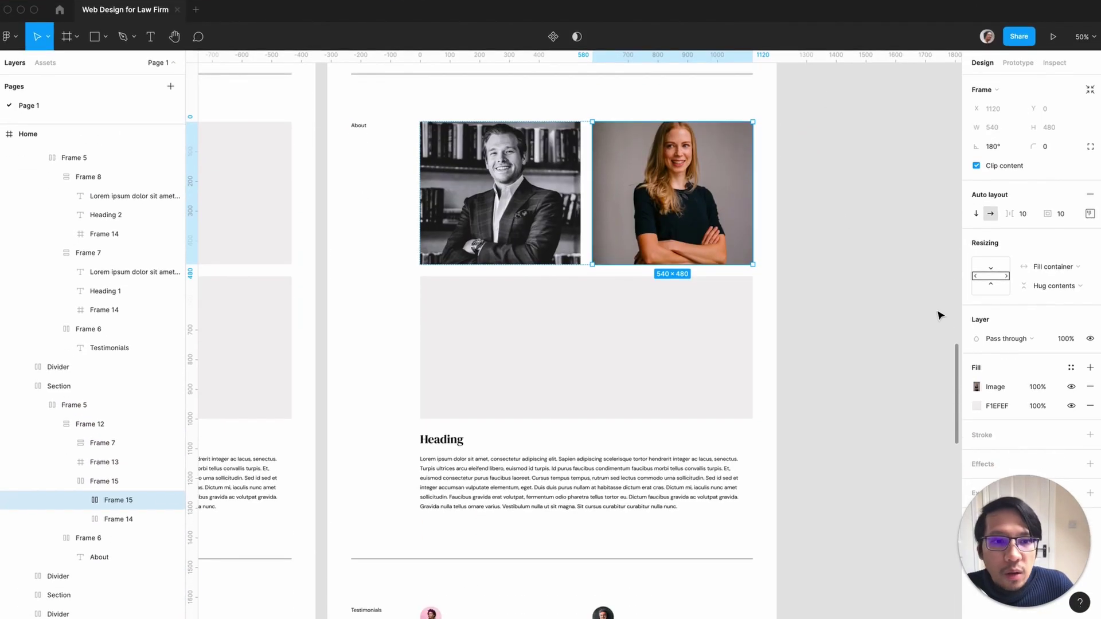
- Browse photos for the wide block's image fill, then zoom out to see the Home frames
click(977, 455)
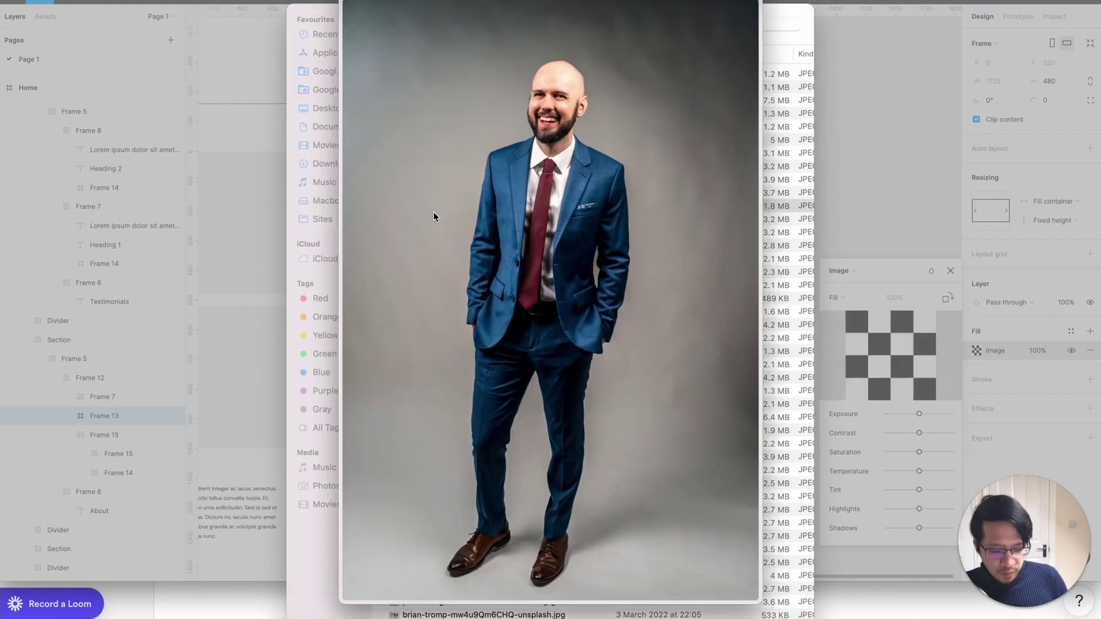
key(Down)
key(Down)
key(Down)
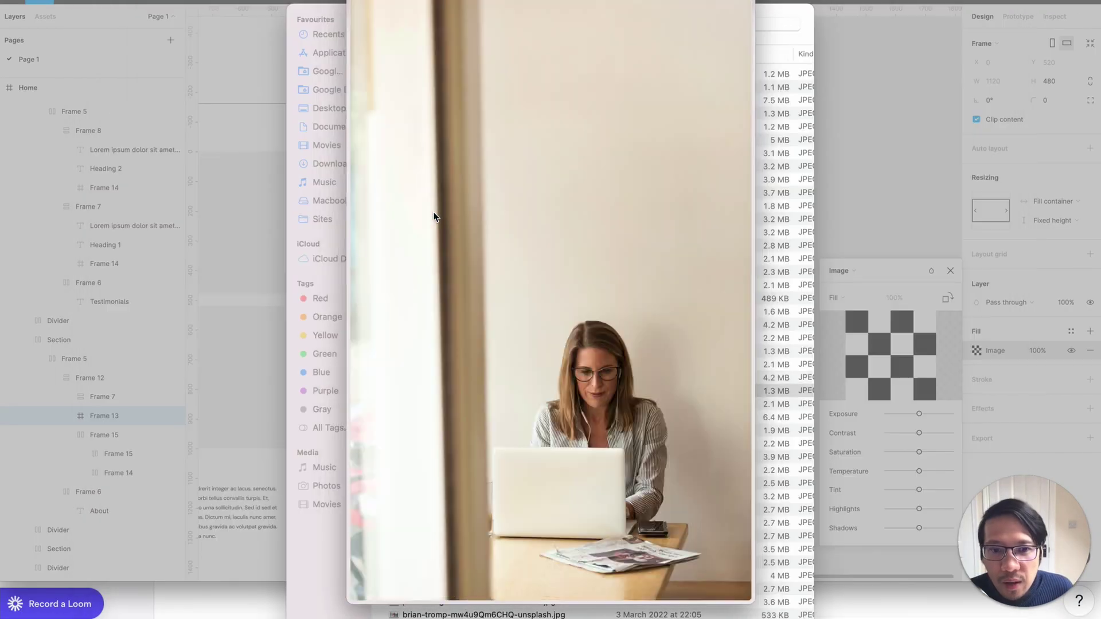
key(Down)
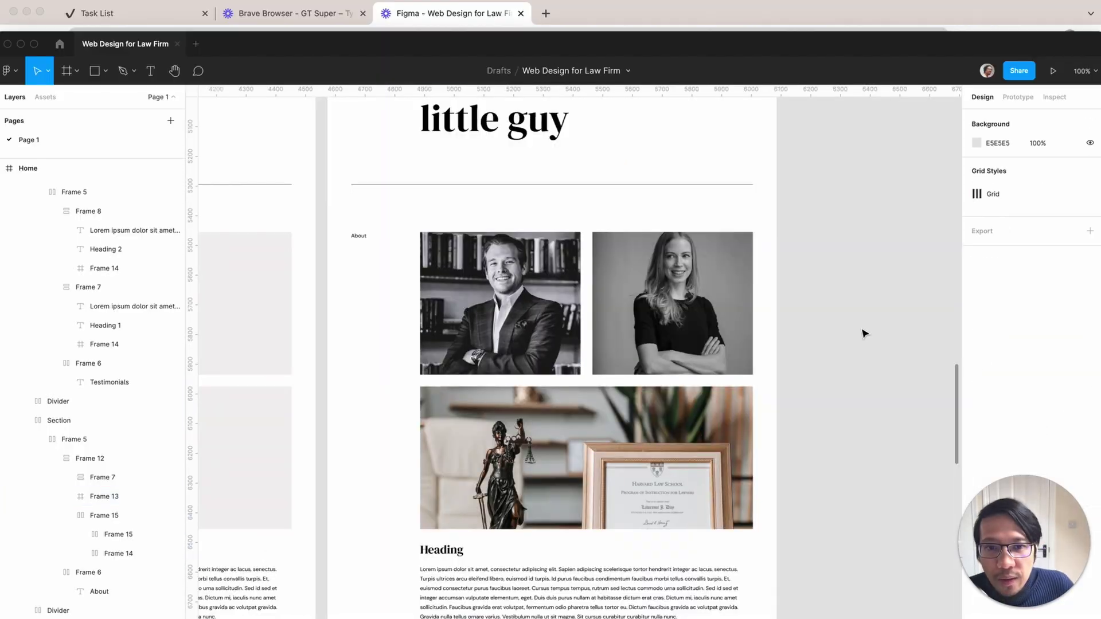
key(minus)
key(minus)
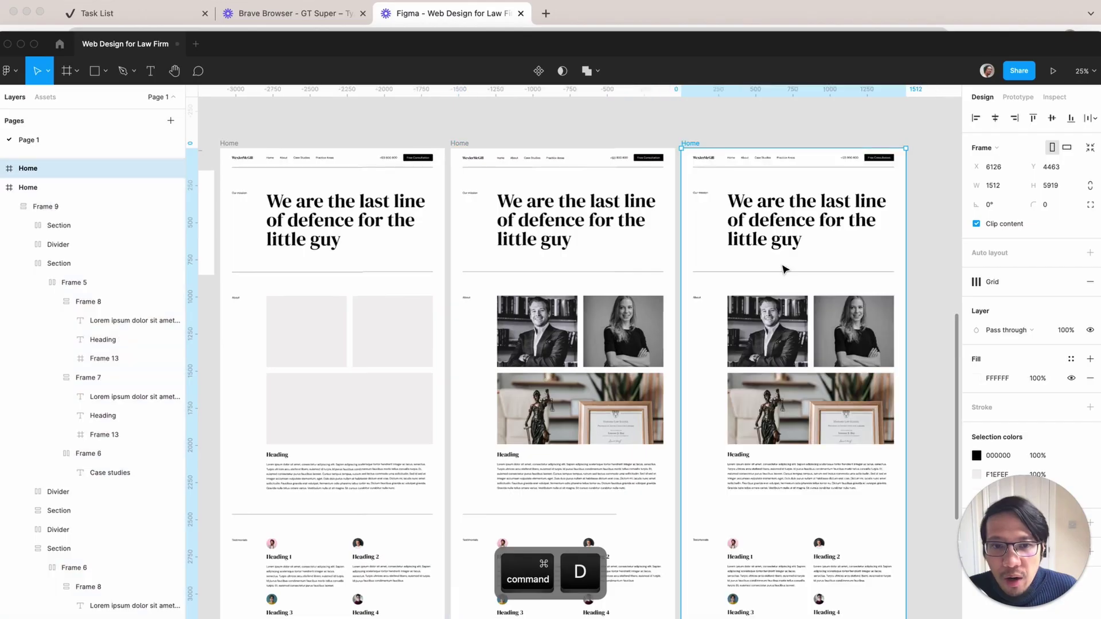
- Select the first About photo block in the duplicate Home frame and browse office photos
click(914, 290)
scroll(918, 292, right, 3)
key(plus)
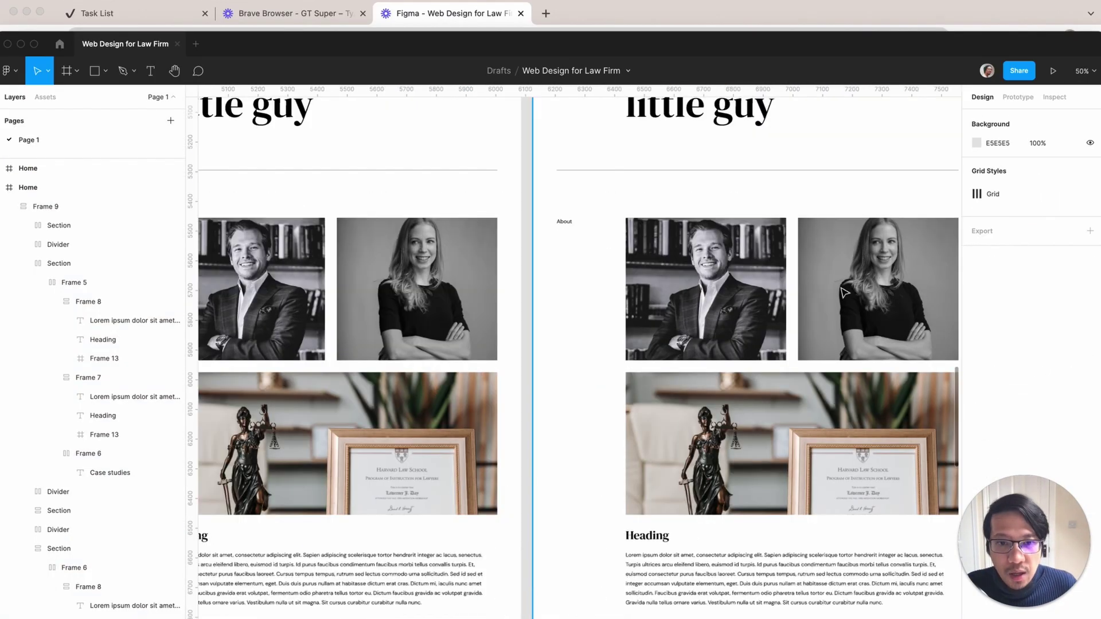
scroll(586, 427, right, 4)
click(515, 297)
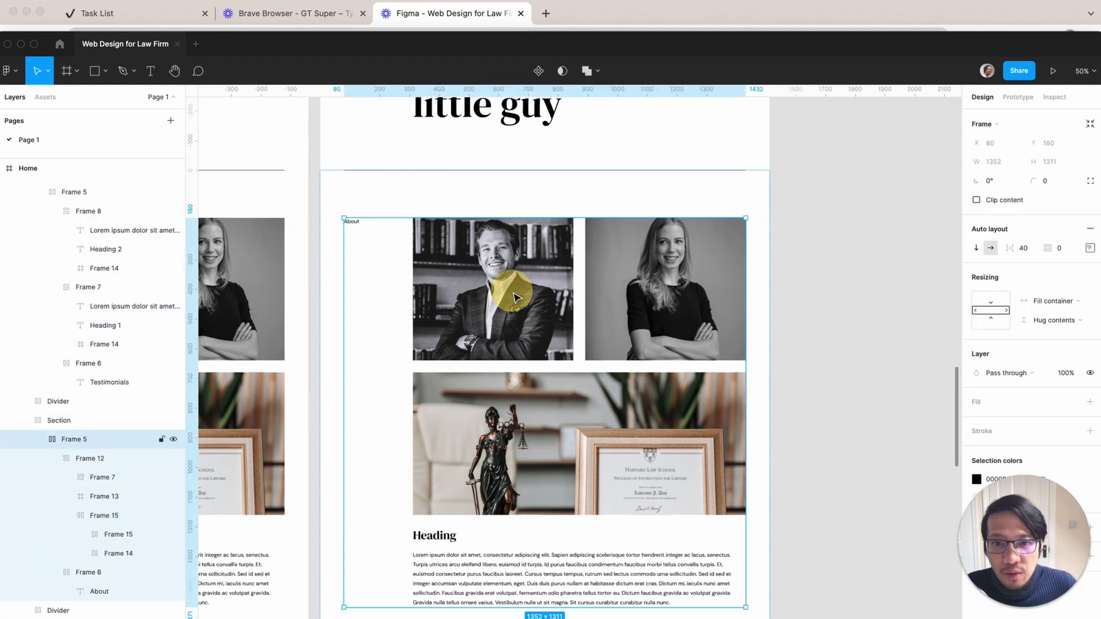
click(515, 297)
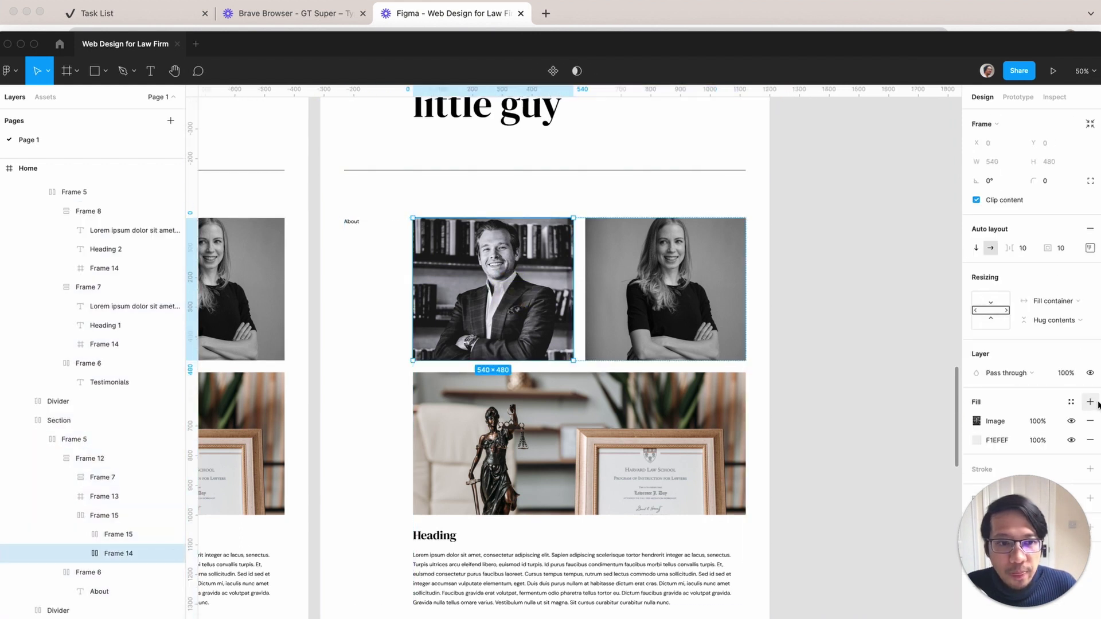
key(space)
key(Down)
key(Down)
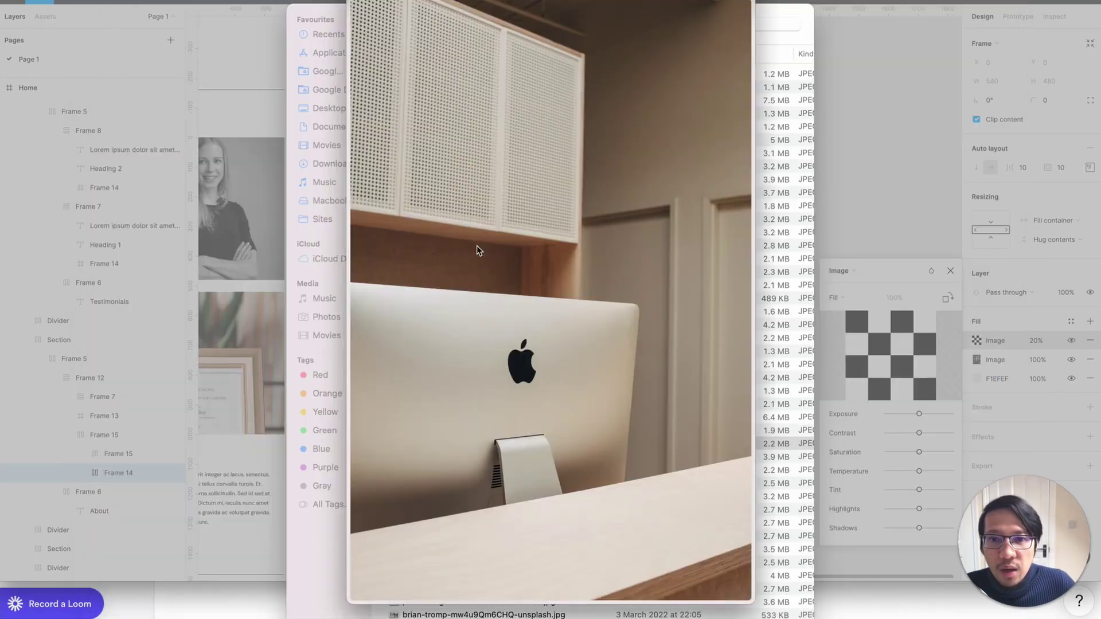
key(Down)
key(Down)
key(Down)
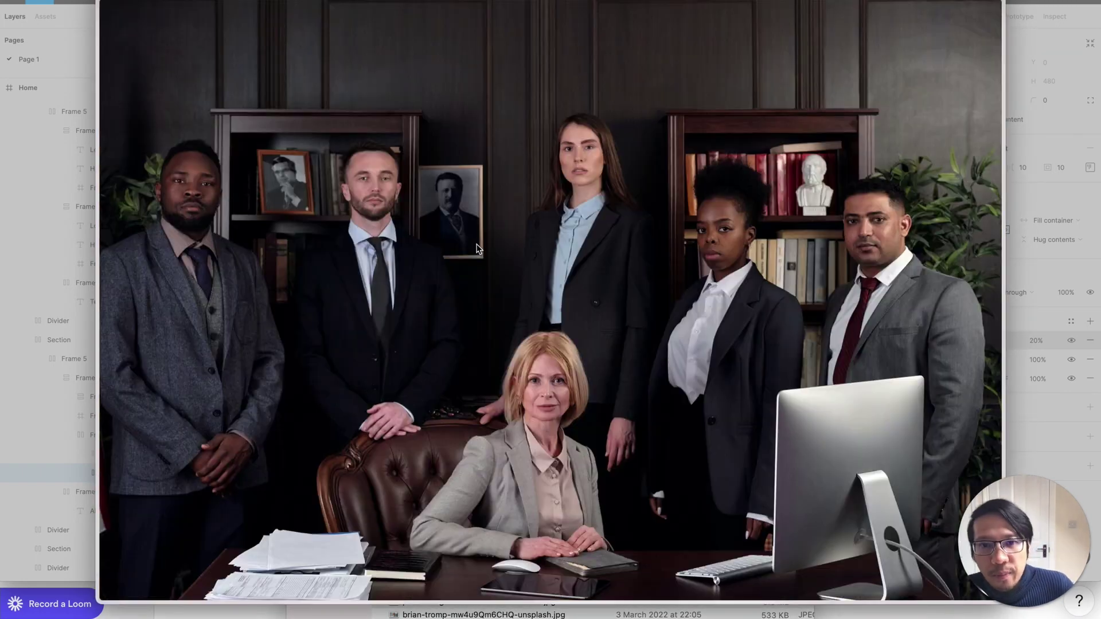
key(Down)
key(Down)
key(Down)
key(space)
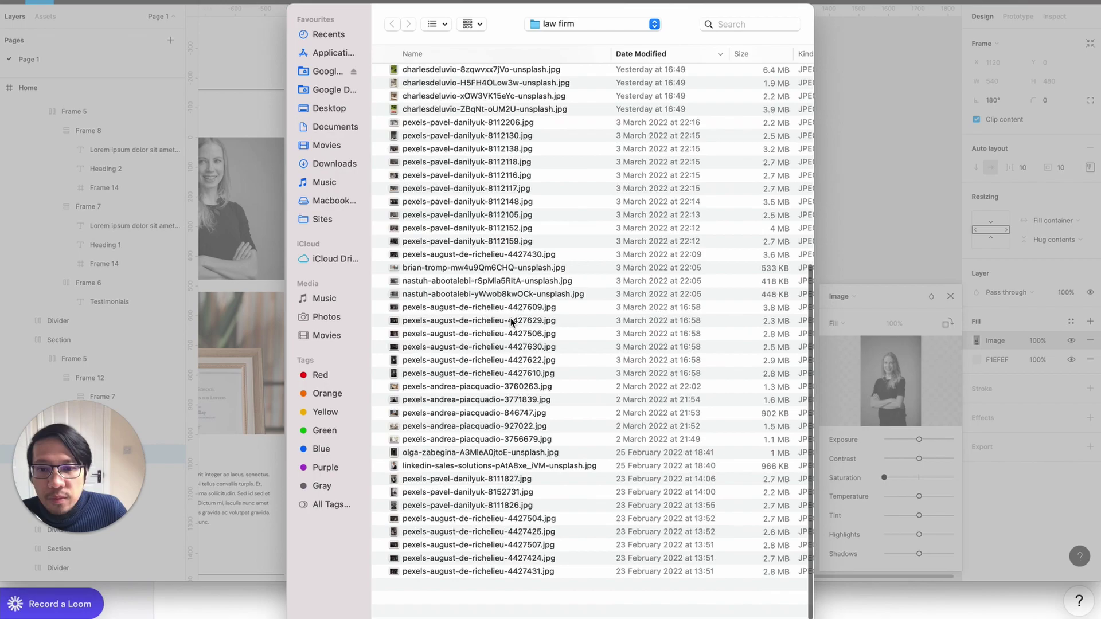
- Place the chosen colour office photo in the block
scroll(512, 323, up, 2)
click(512, 323)
key(space)
key(Down)
key(Down)
key(Down)
key(Down)
key(Down)
key(Down)
key(space)
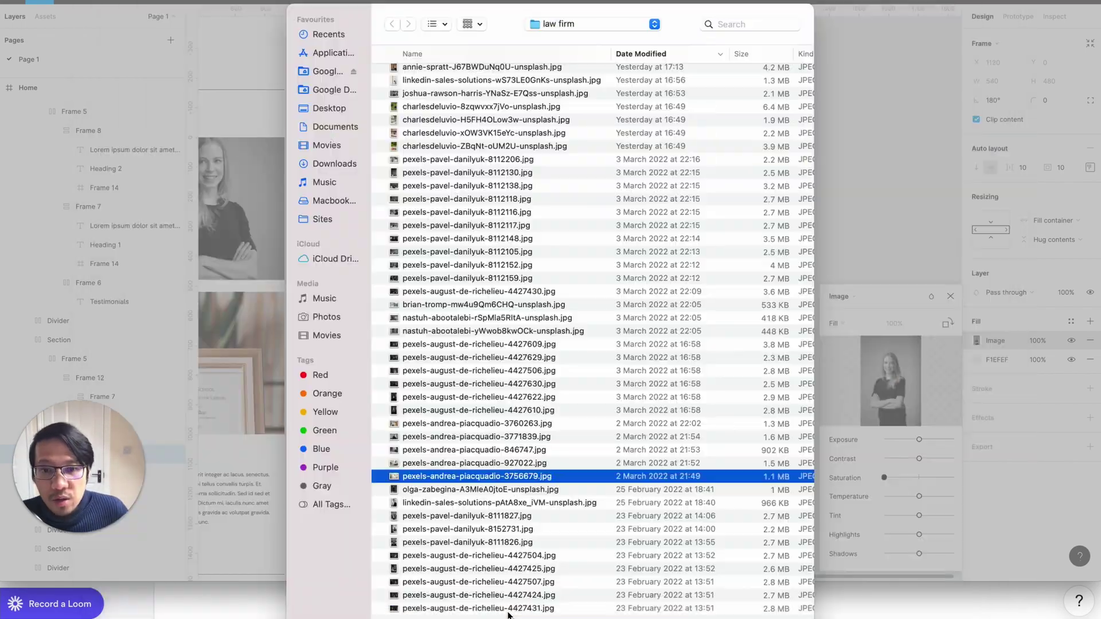
key(Return)
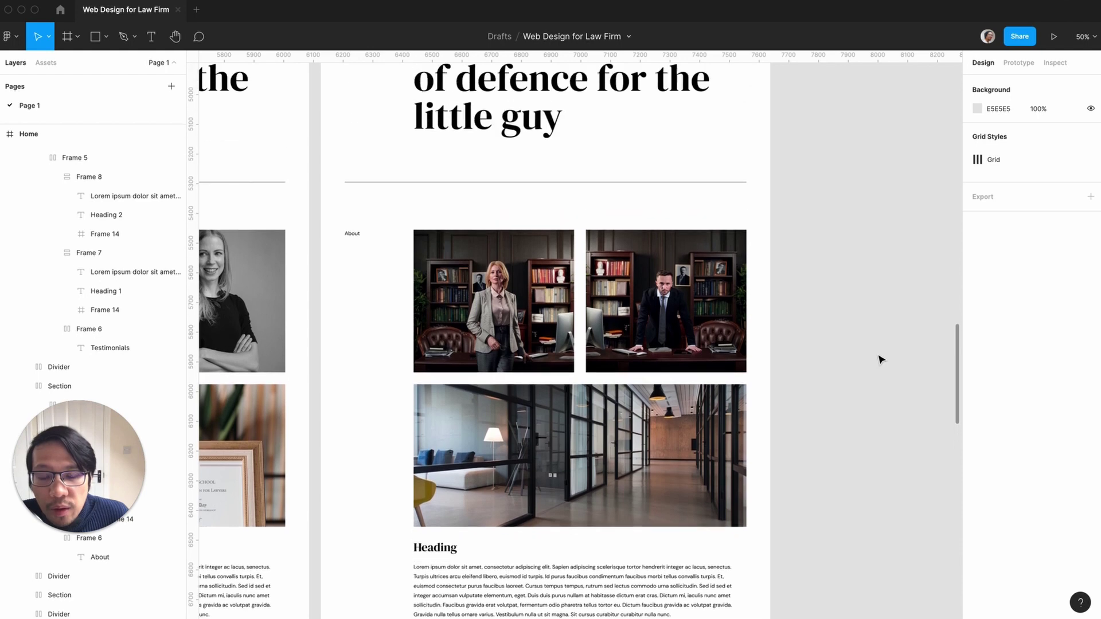
scroll(882, 360, up, 3)
scroll(881, 360, left, 5)
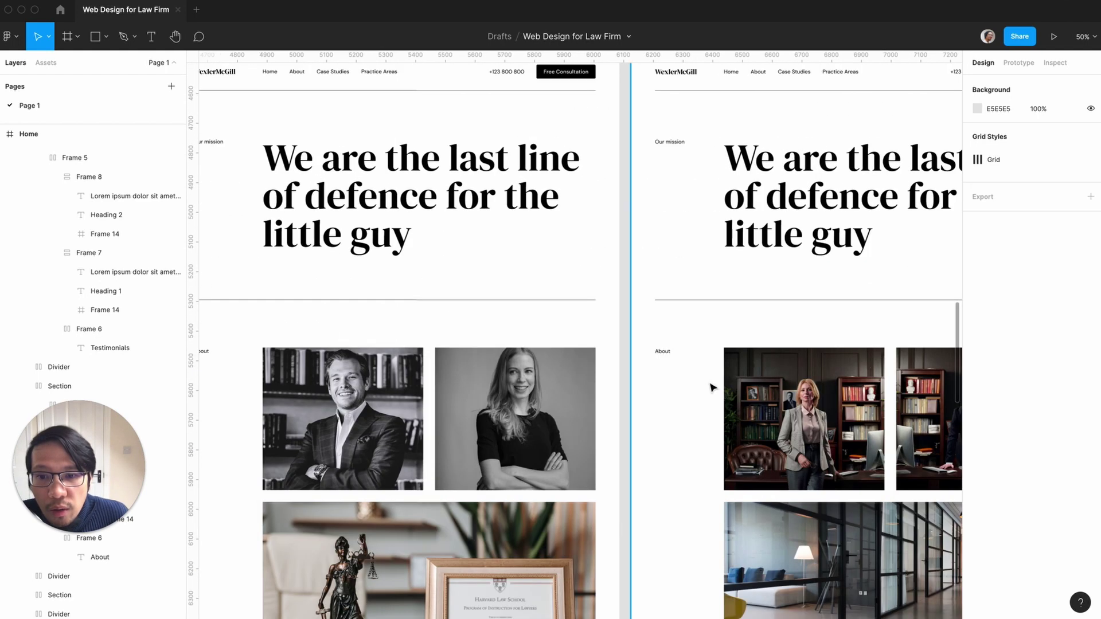
scroll(716, 436, right, 5)
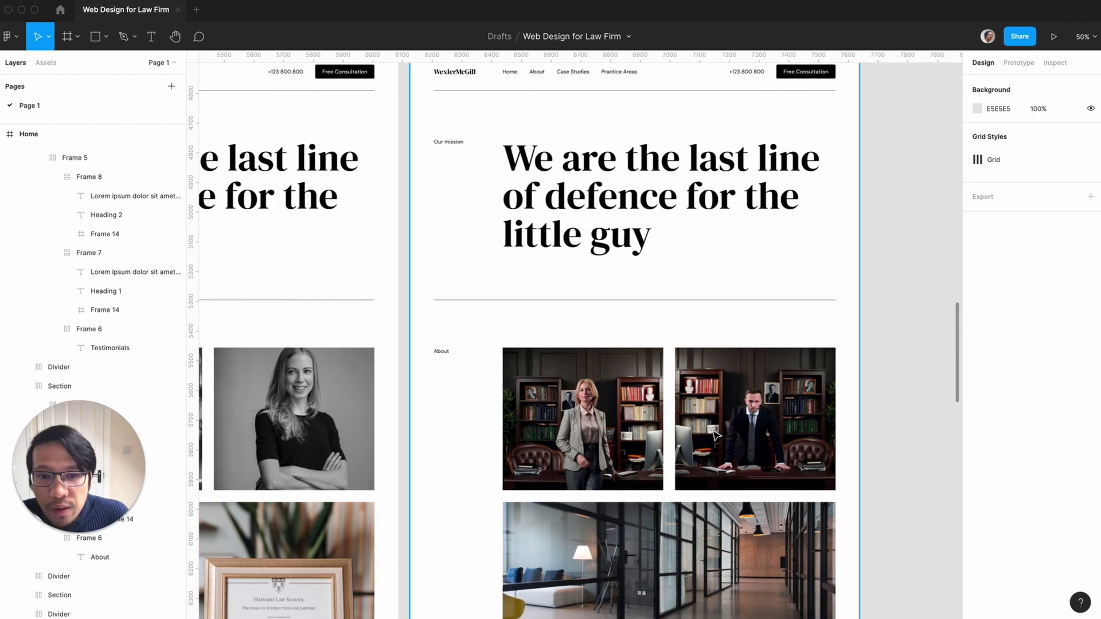
- Duplicate the library-photo Home page frame with Cmd+D
click(467, 231)
scroll(467, 231, up, 2)
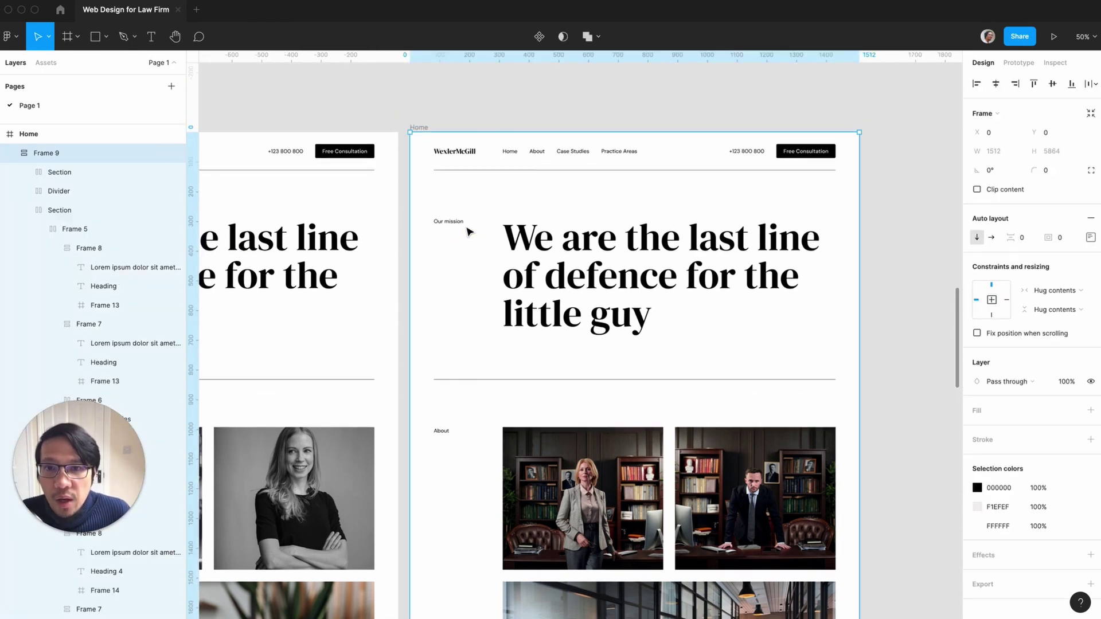
scroll(468, 231, up, 3)
click(30, 138)
key(super+d)
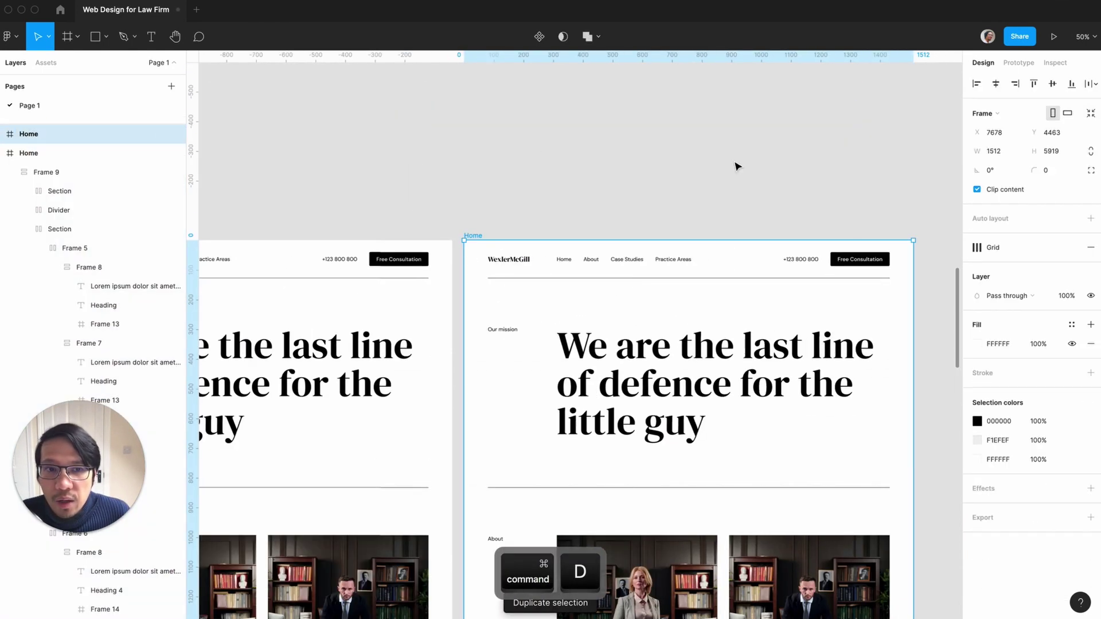
scroll(737, 166, right, 5)
scroll(737, 166, right, 3)
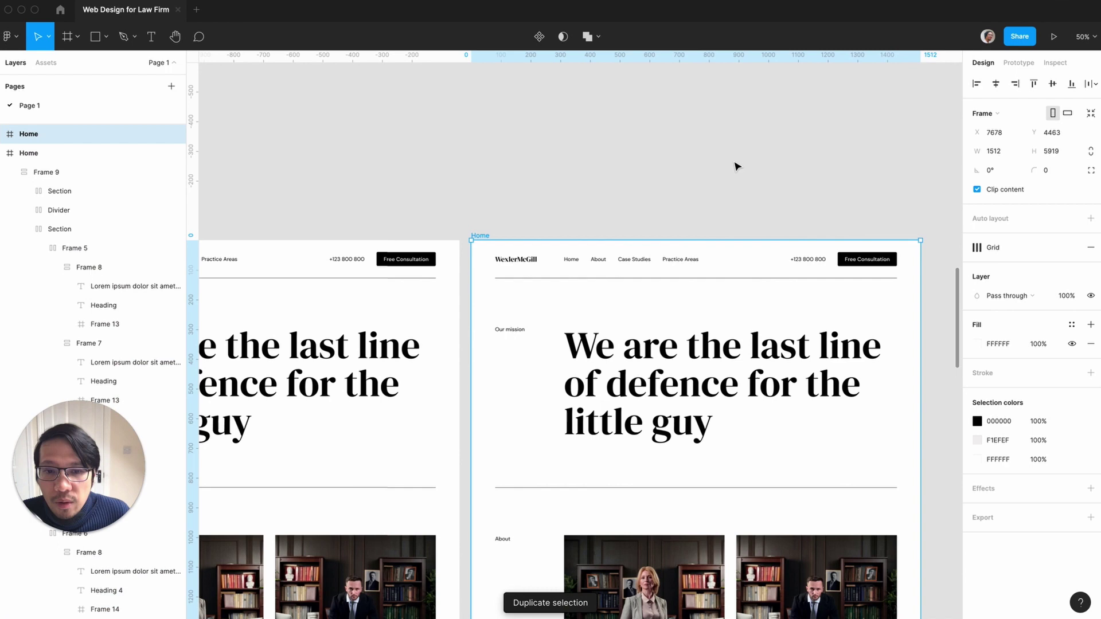
scroll(737, 166, right, 5)
scroll(737, 166, down, 4)
scroll(737, 166, down, 3)
scroll(737, 166, left, 2)
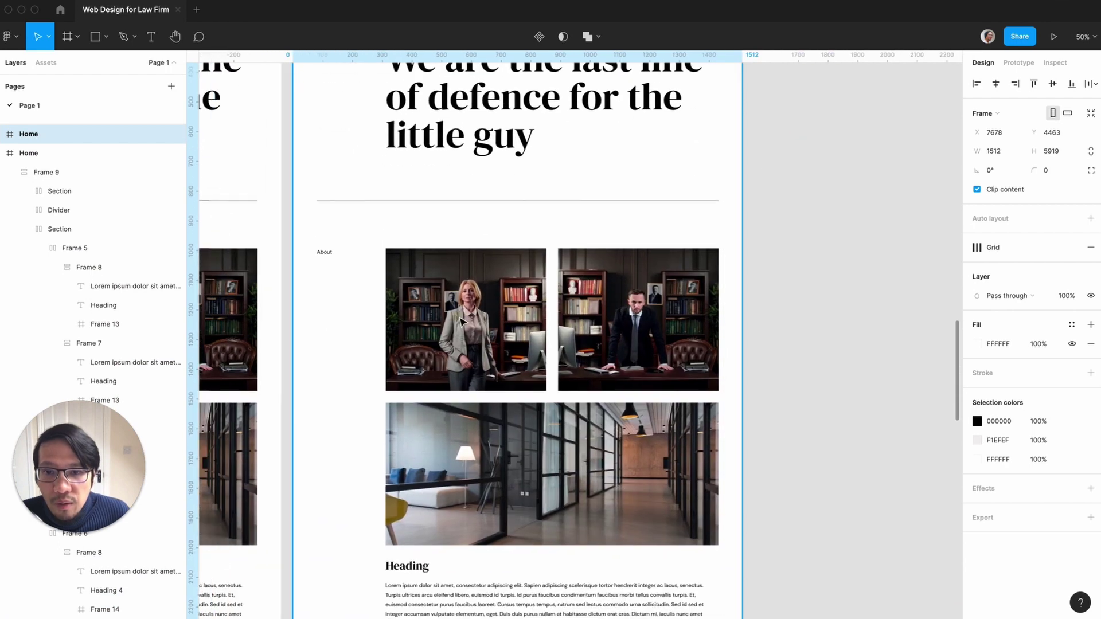
- Give the copy's top-left About photo a new image fill with a replacement office photo
super+click(462, 321)
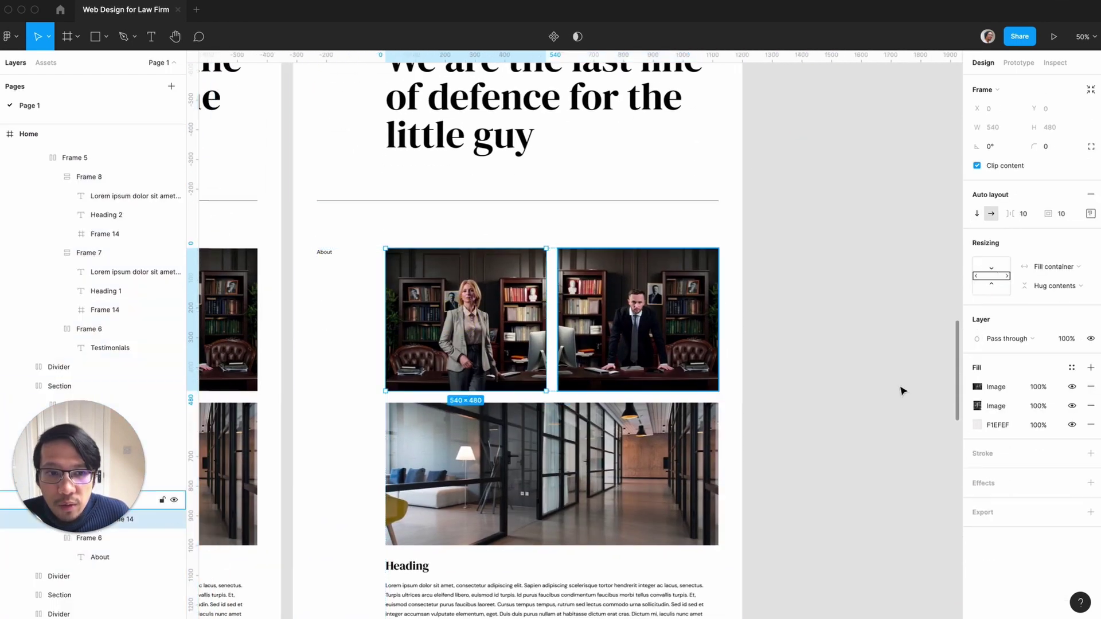
click(1091, 367)
click(978, 386)
click(892, 402)
click(446, 311)
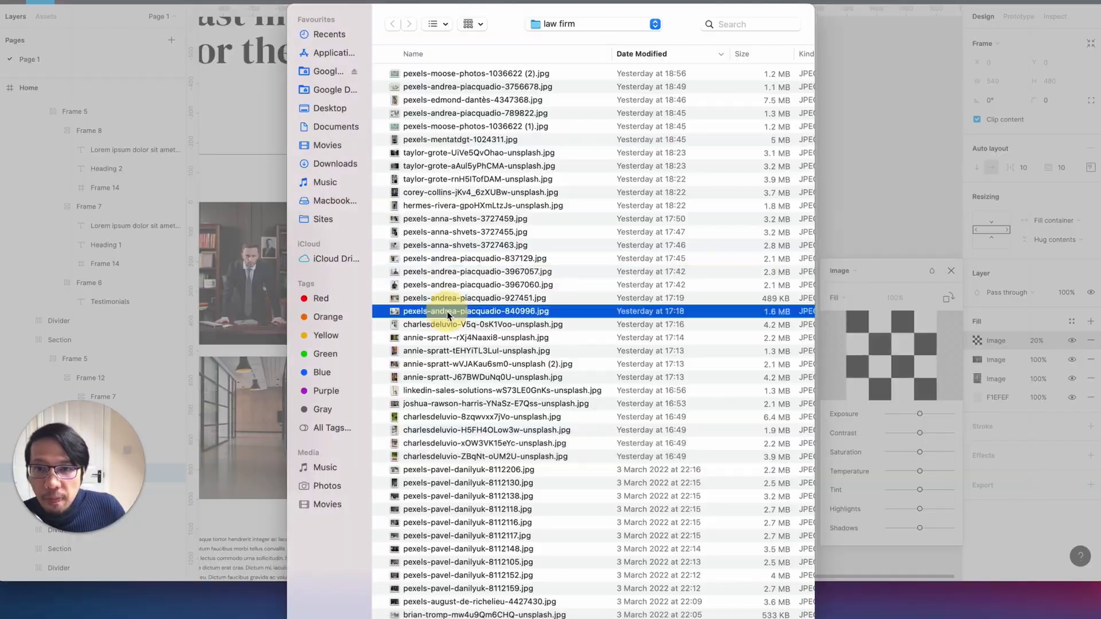
scroll(447, 314, down, 5)
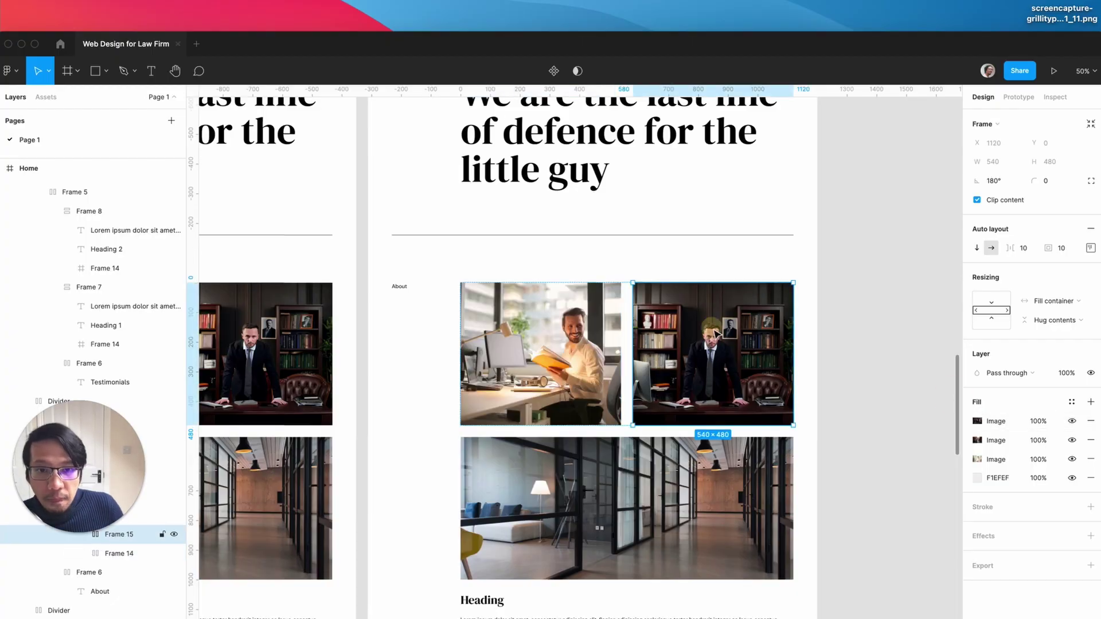
right_click(728, 329)
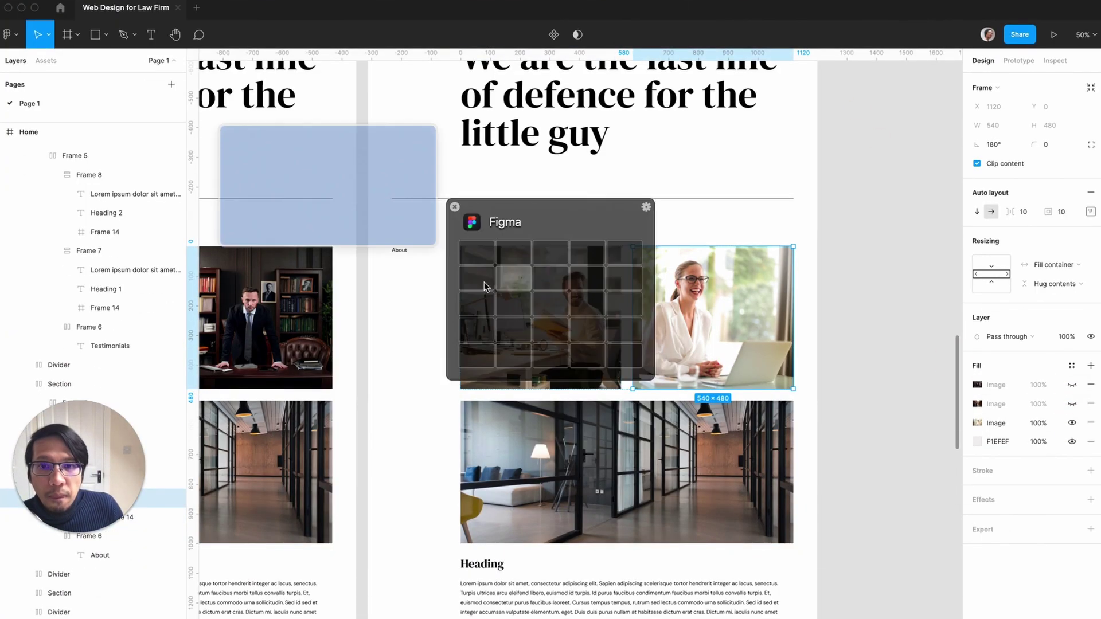
click(891, 351)
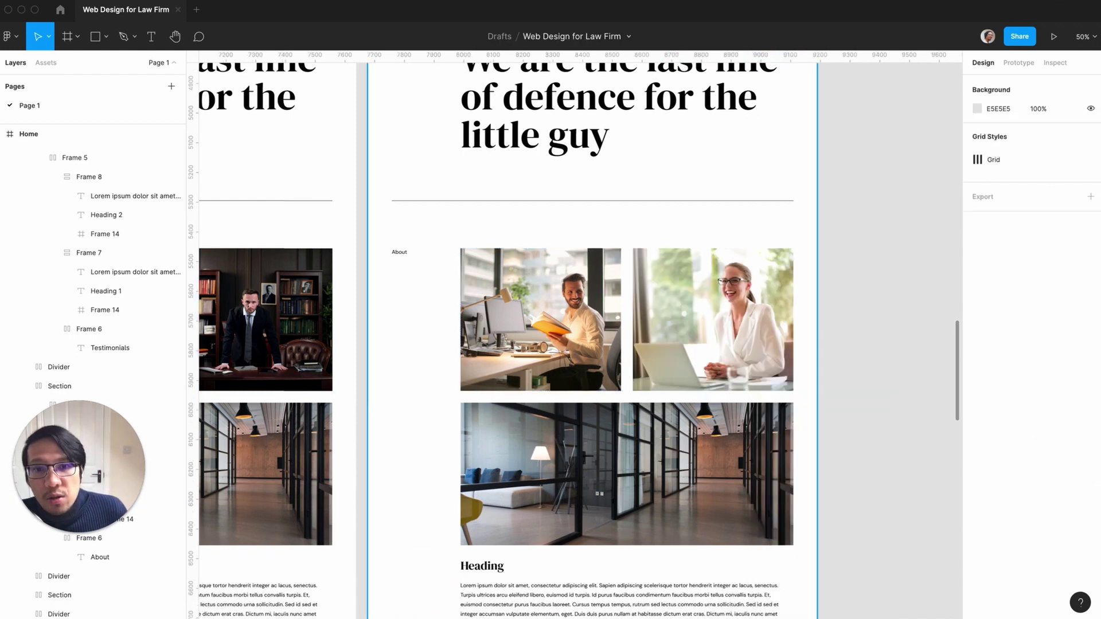
scroll(533, 328, down, 5)
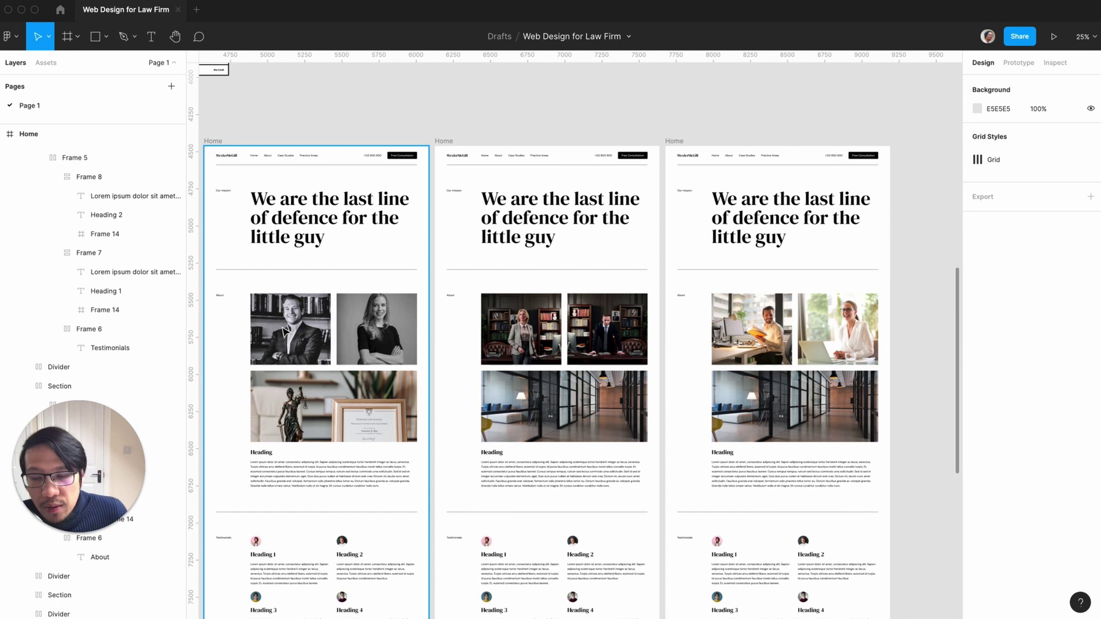
- Scroll across the canvas to the Home variant with the laptop, statue and meeting photos
scroll(457, 317, right, 5)
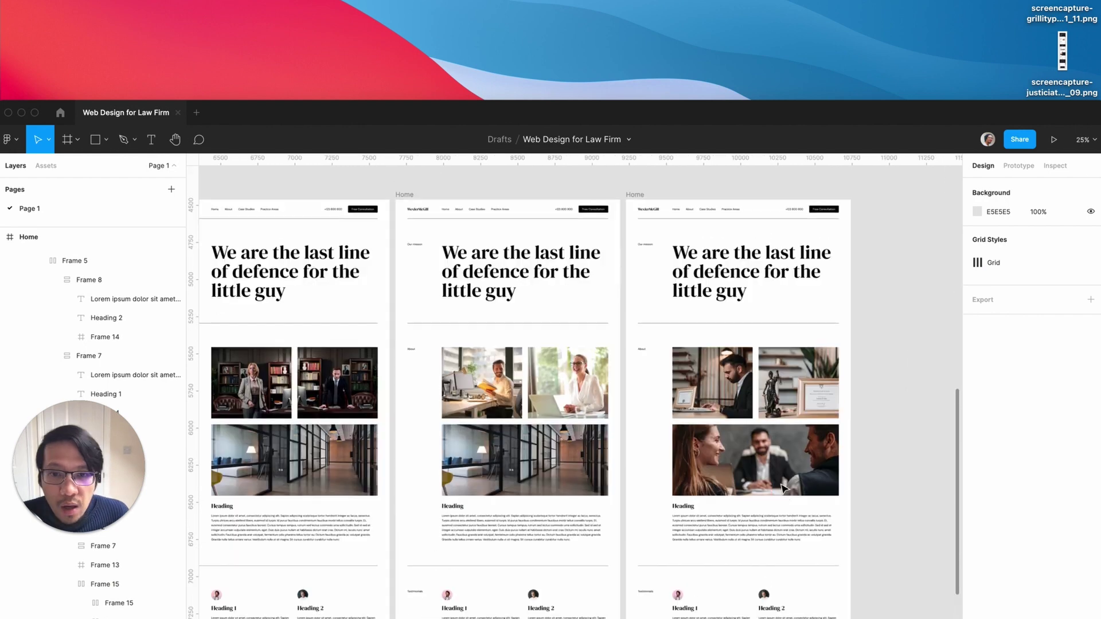
scroll(643, 213, up, 2)
- Duplicate the rightmost Home variant and select the About photo grid in the copy
click(637, 235)
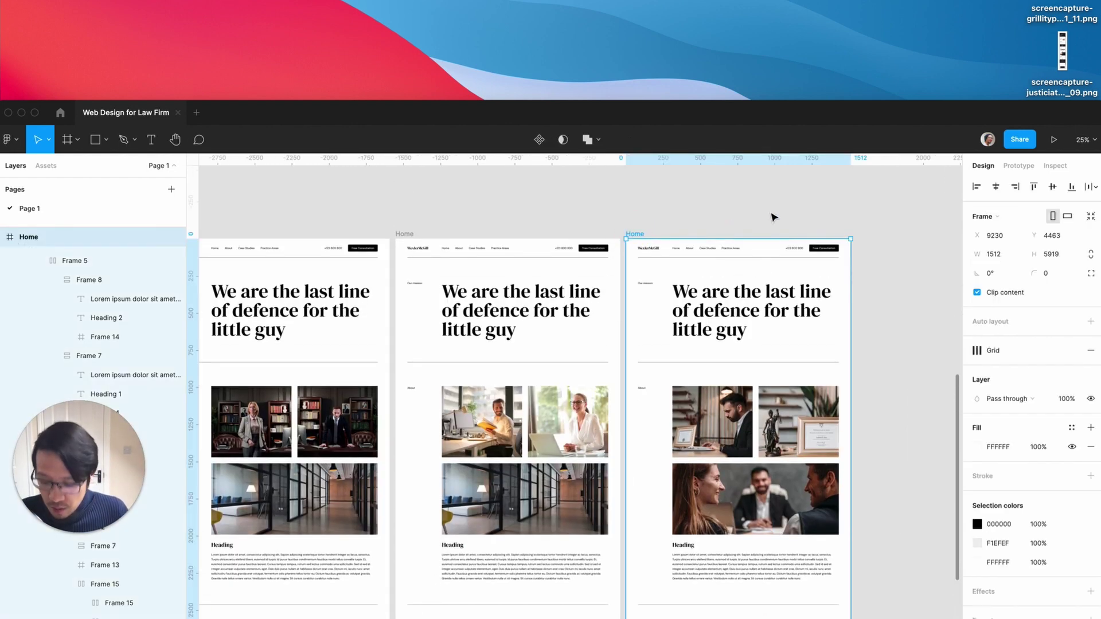
key(super+d)
click(713, 204)
scroll(713, 206, right, 3)
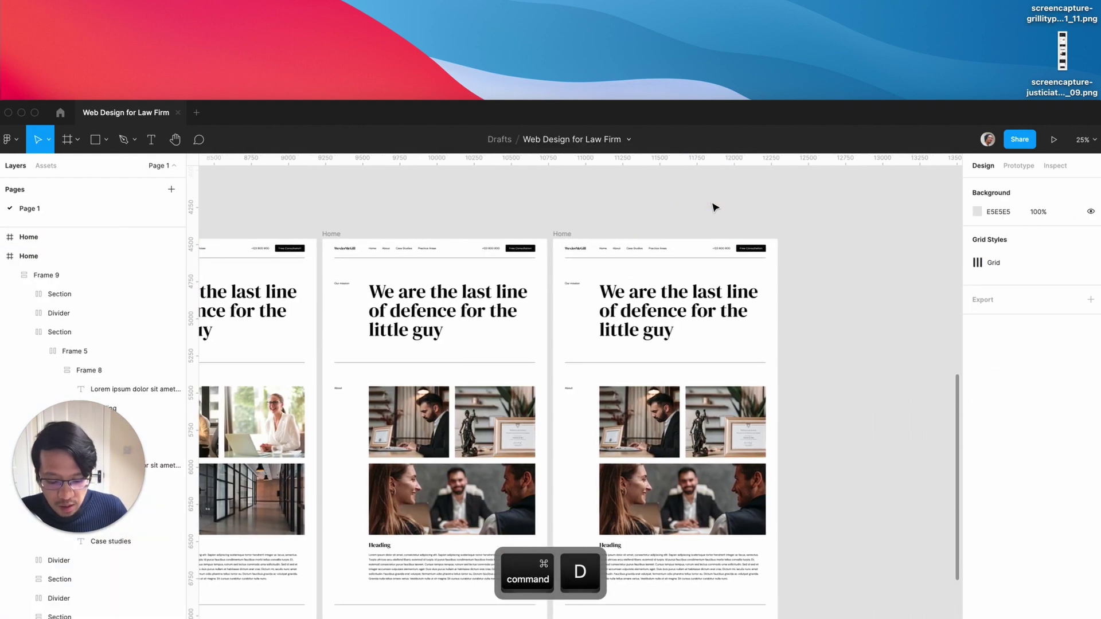
scroll(712, 308, up, 3)
scroll(711, 308, down, 3)
scroll(690, 321, right, 5)
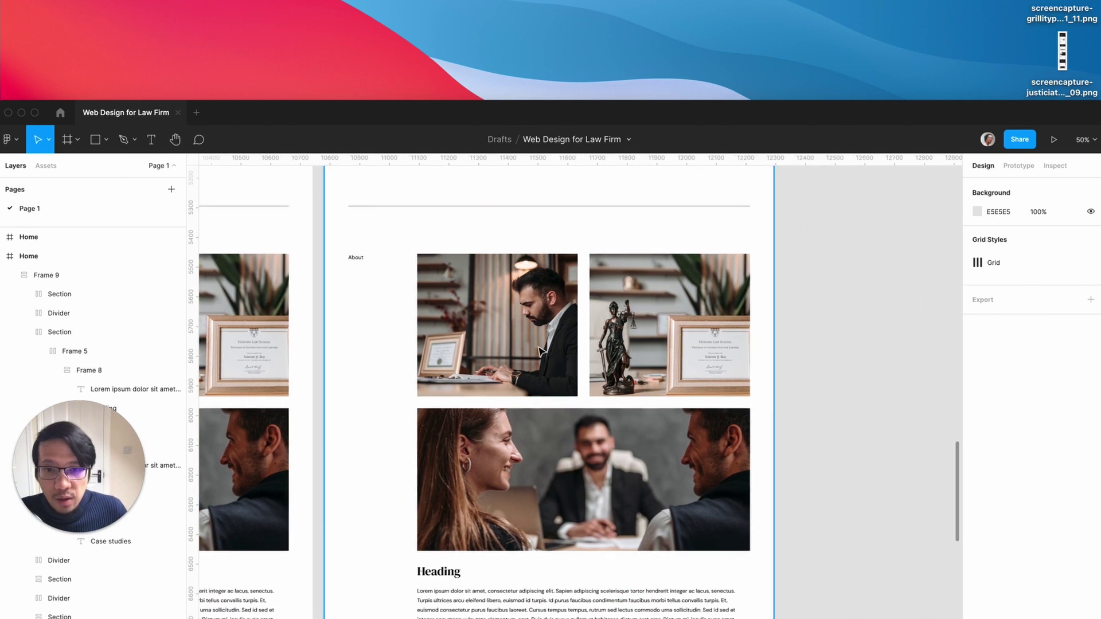
click(522, 358)
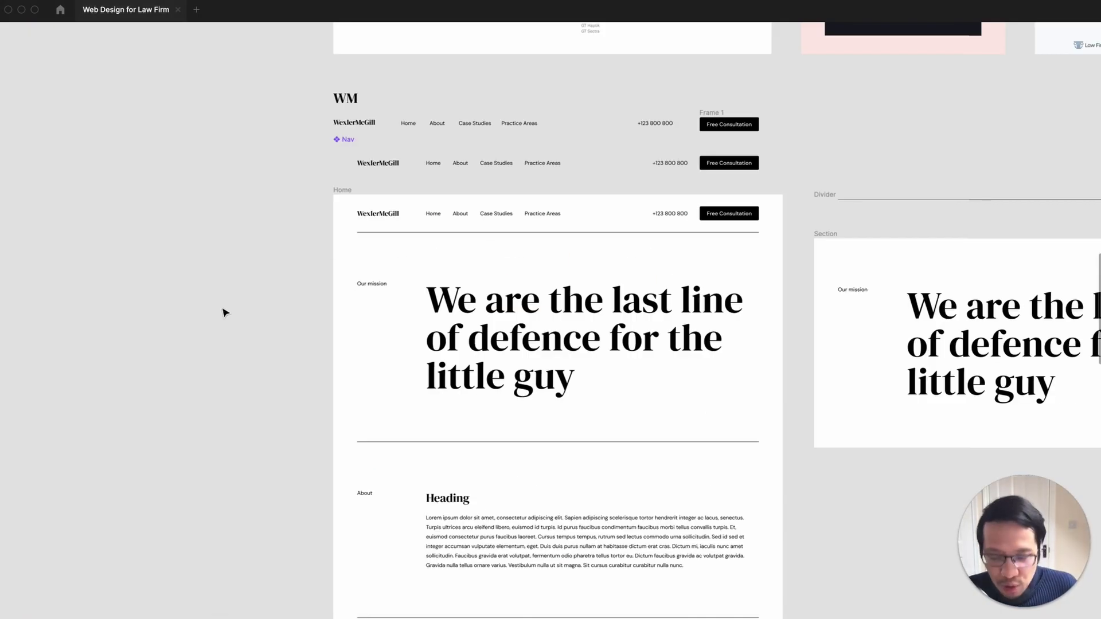
scroll(223, 313, right, 2)
scroll(223, 313, right, 3)
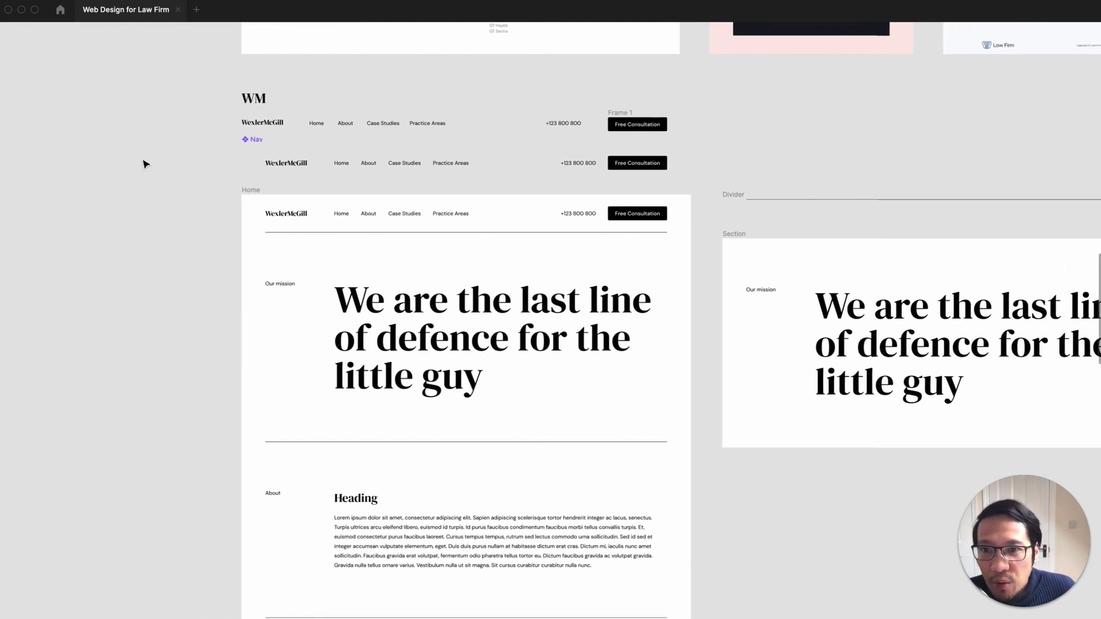
ctrl+scroll(155, 182, up, 3)
scroll(155, 182, up, 2)
scroll(155, 182, left, 2)
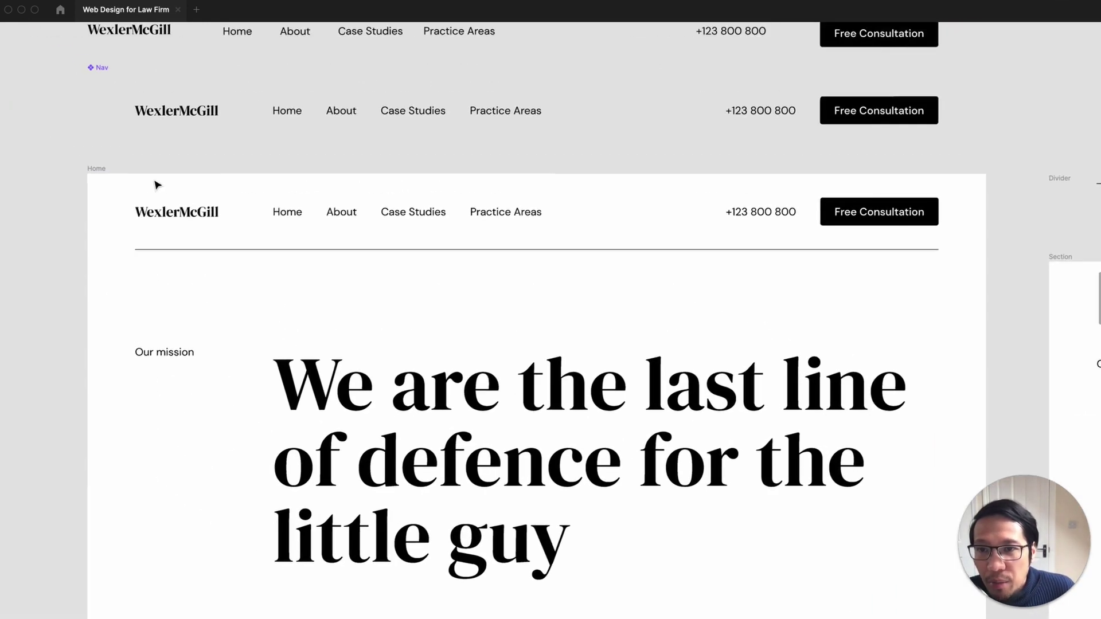
ctrl+scroll(155, 182, down, 3)
scroll(156, 184, up, 2)
scroll(156, 183, up, 4)
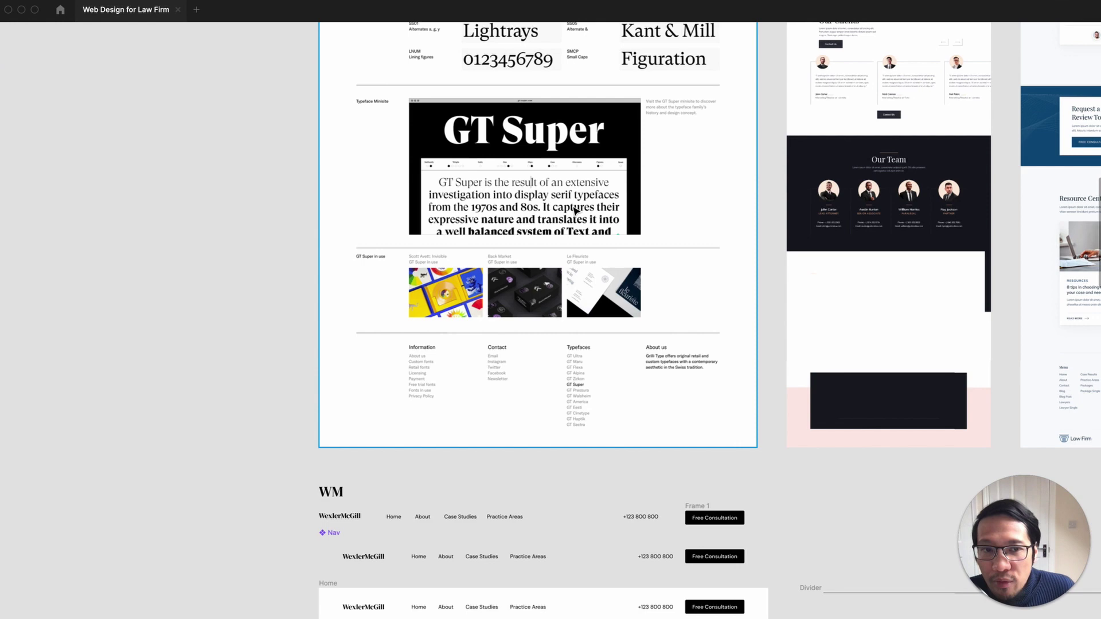
scroll(533, 213, down, 5)
ctrl+scroll(492, 216, up, 5)
scroll(491, 216, down, 2)
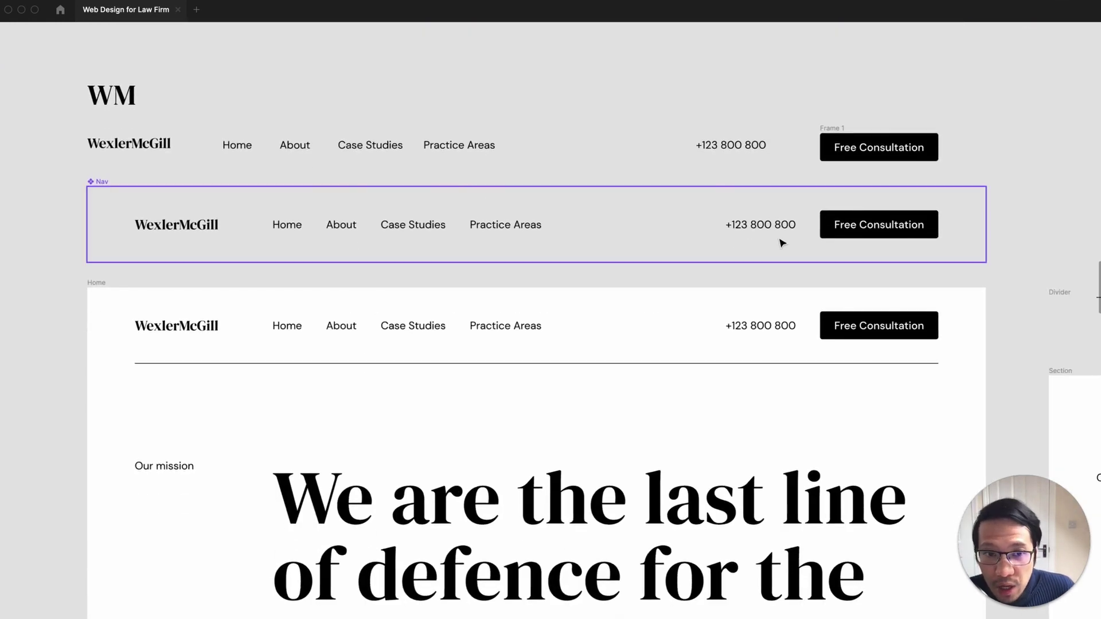
scroll(766, 253, down, 3)
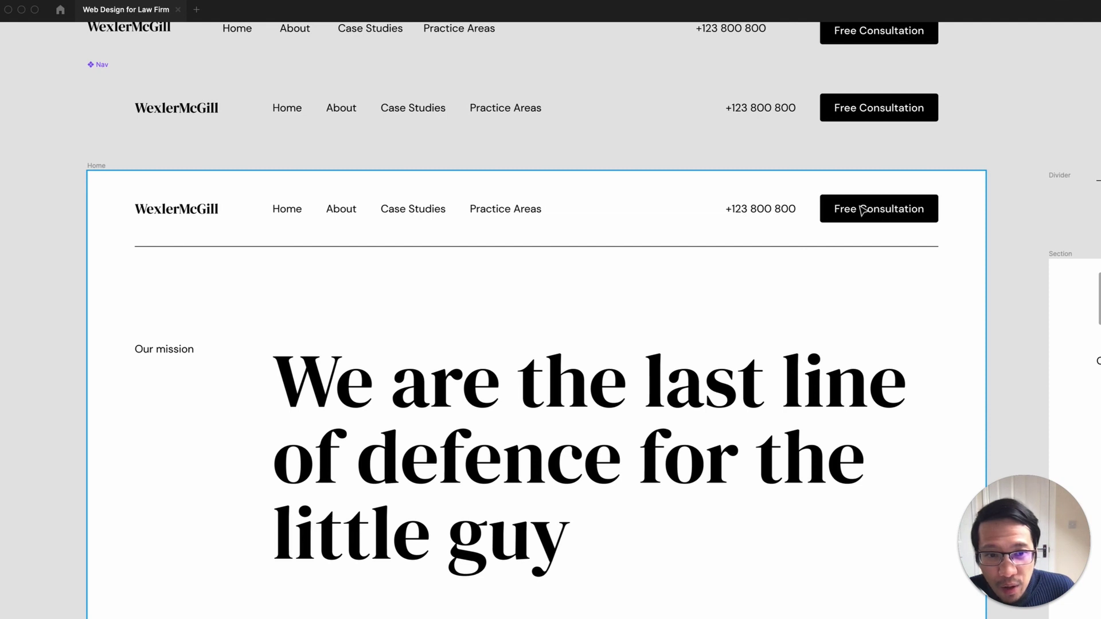
scroll(517, 309, down, 2)
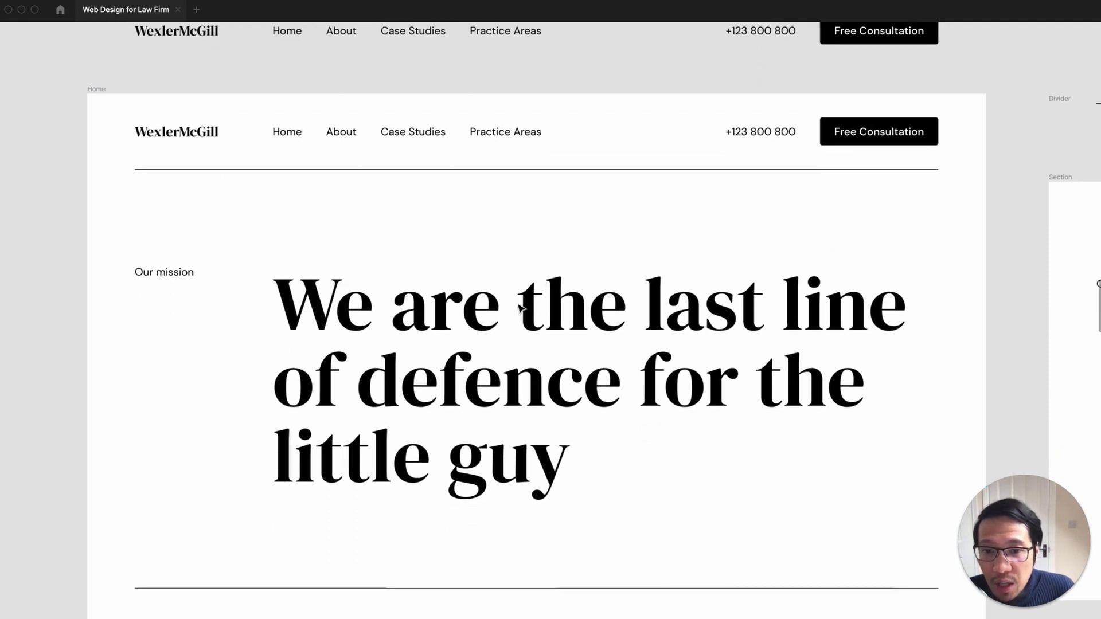
ctrl+scroll(510, 298, down, 3)
ctrl+scroll(503, 290, up, 3)
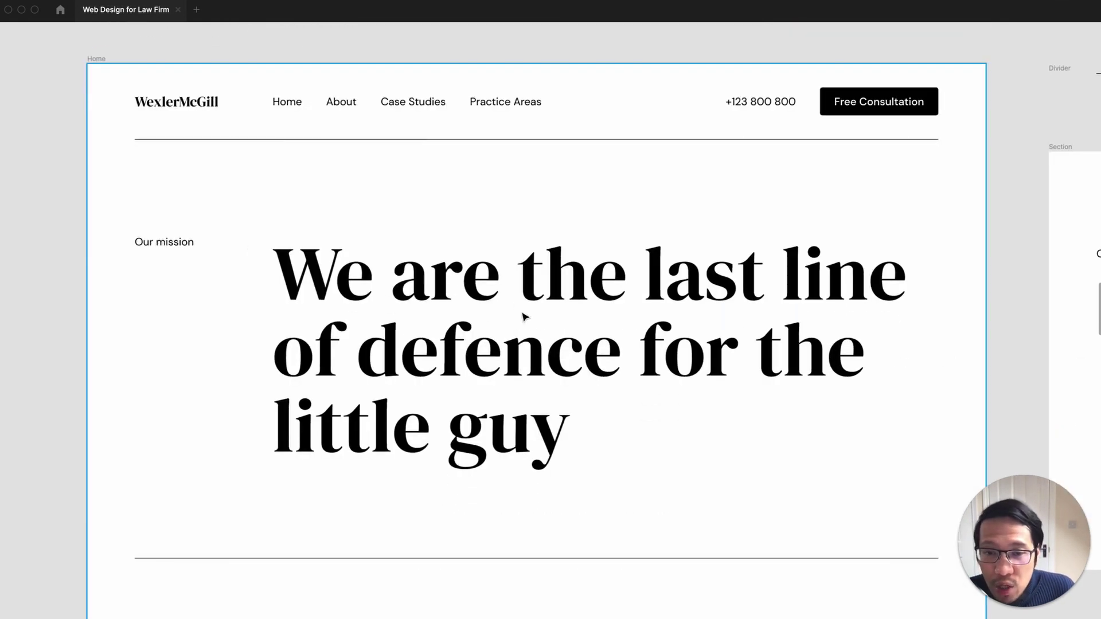
ctrl+scroll(523, 309, down, 3)
scroll(523, 307, down, 5)
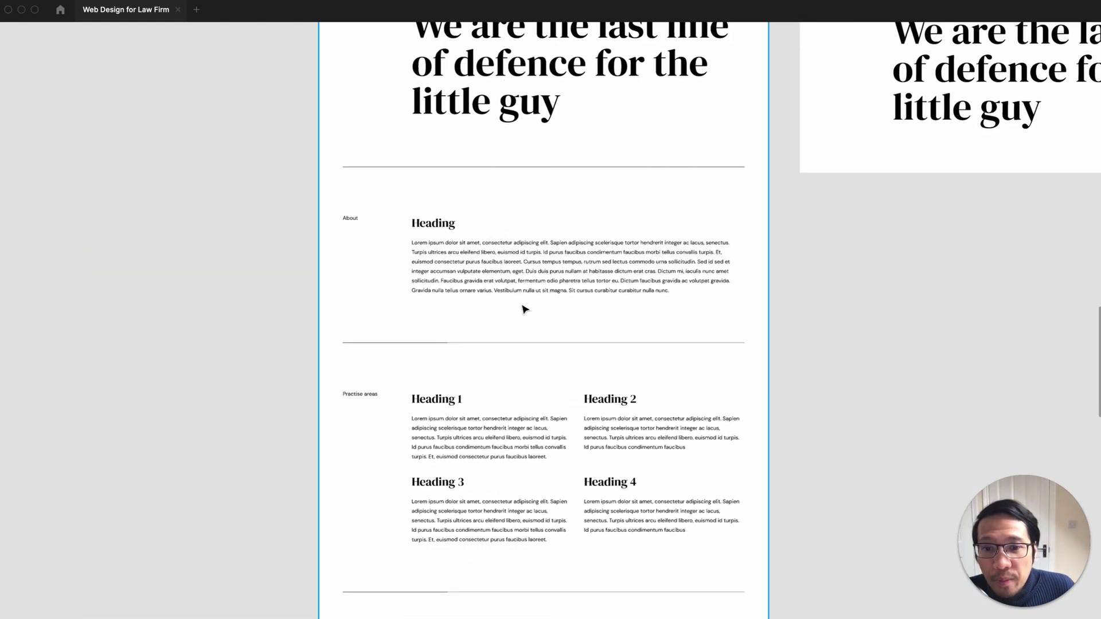
scroll(499, 275, down, 2)
scroll(543, 351, down, 3)
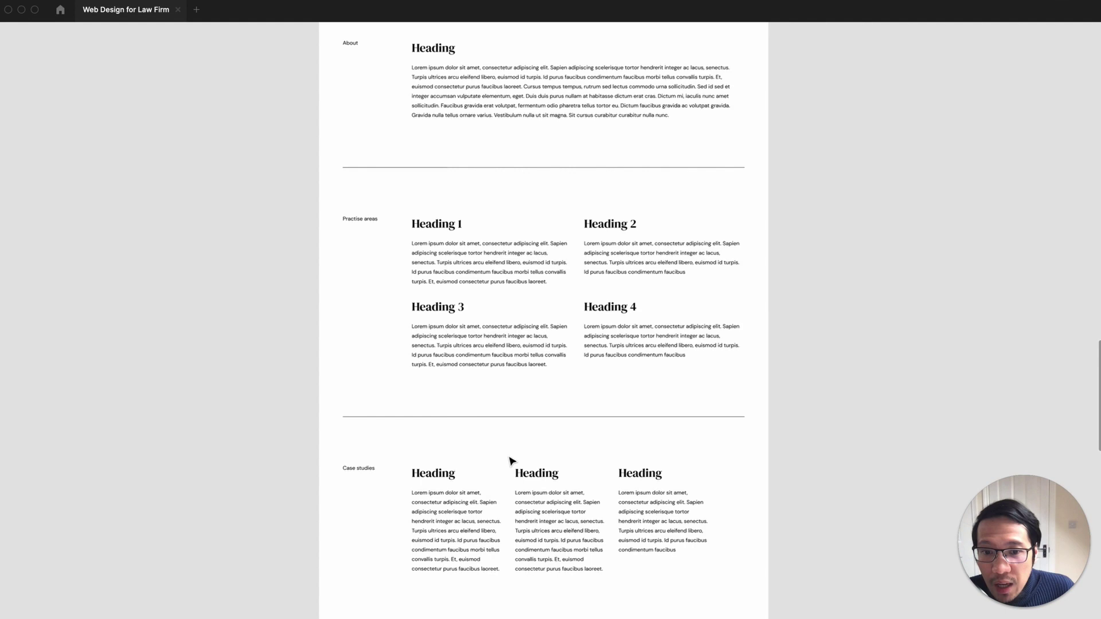
scroll(511, 459, down, 7)
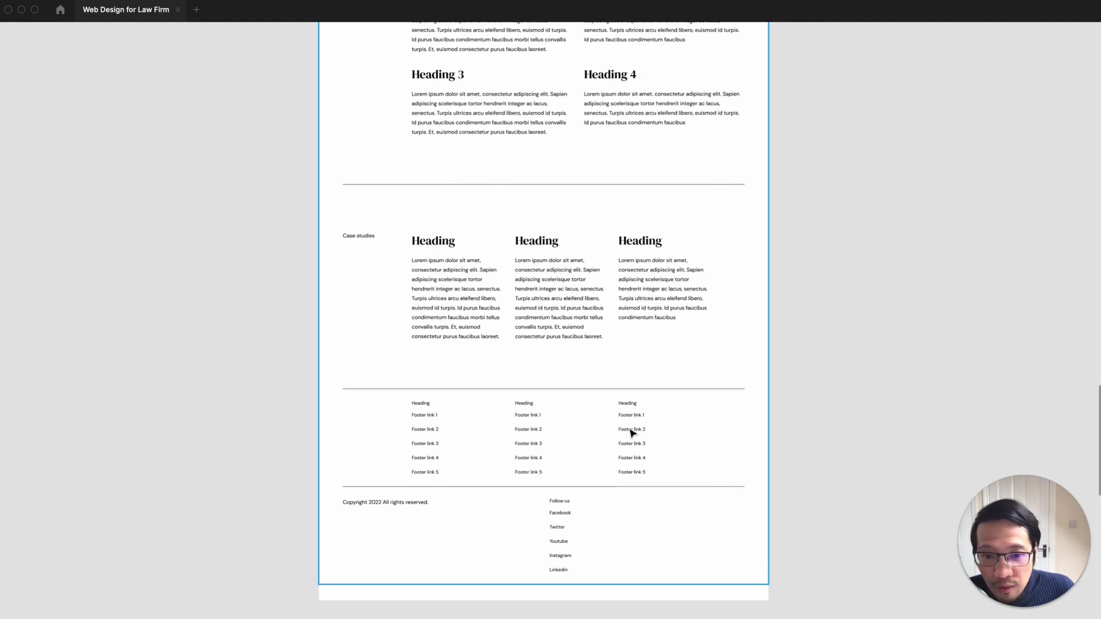
scroll(863, 292, up, 7)
ctrl+scroll(863, 293, down, 5)
scroll(863, 293, right, 4)
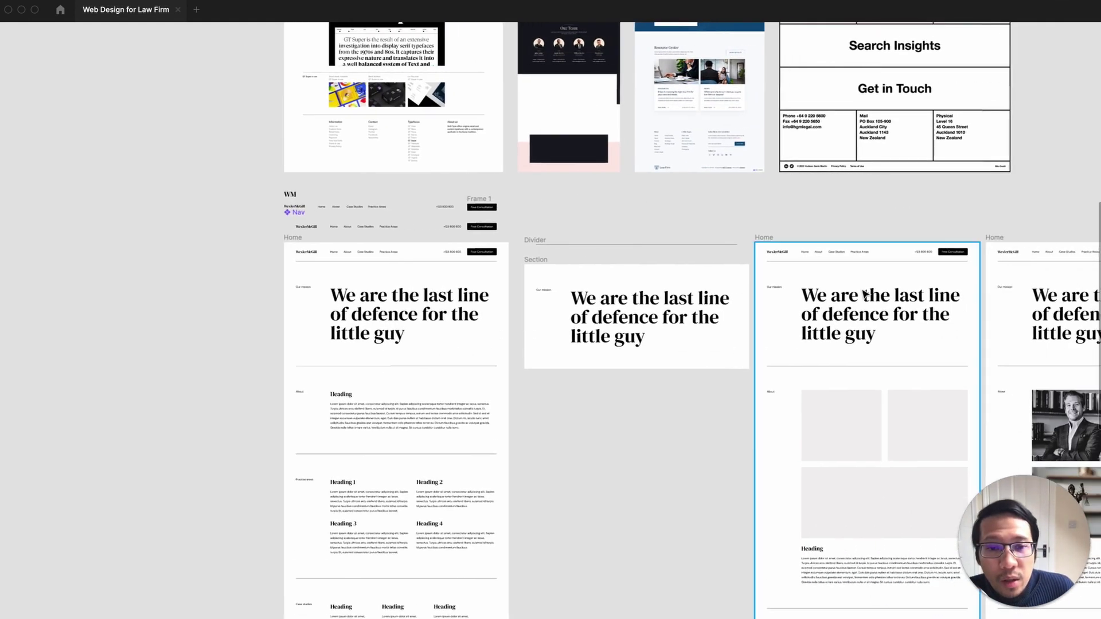
ctrl+scroll(863, 294, up, 3)
ctrl+scroll(864, 294, down, 3)
scroll(864, 294, right, 5)
scroll(865, 294, down, 2)
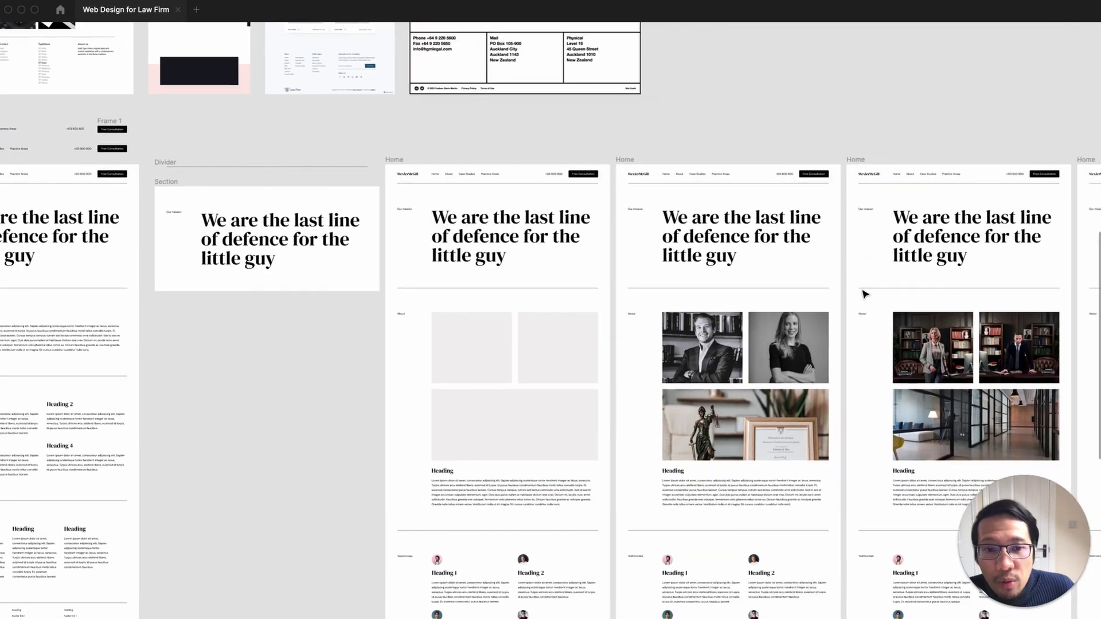
ctrl+scroll(865, 294, up, 3)
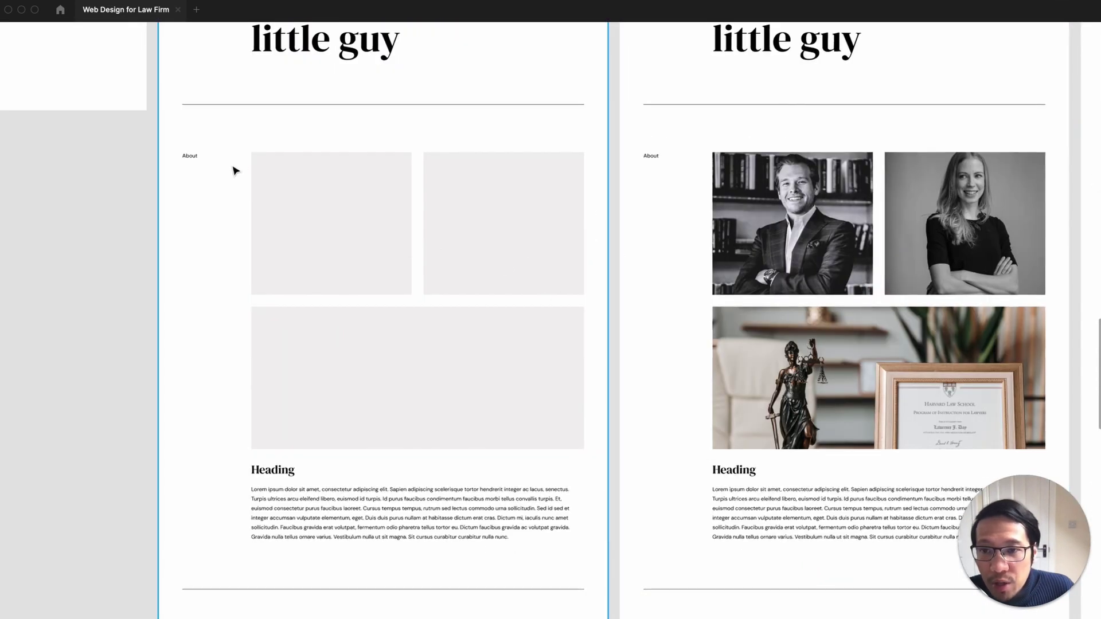
scroll(423, 244, down, 2)
scroll(423, 244, down, 2)
scroll(480, 234, up, 3)
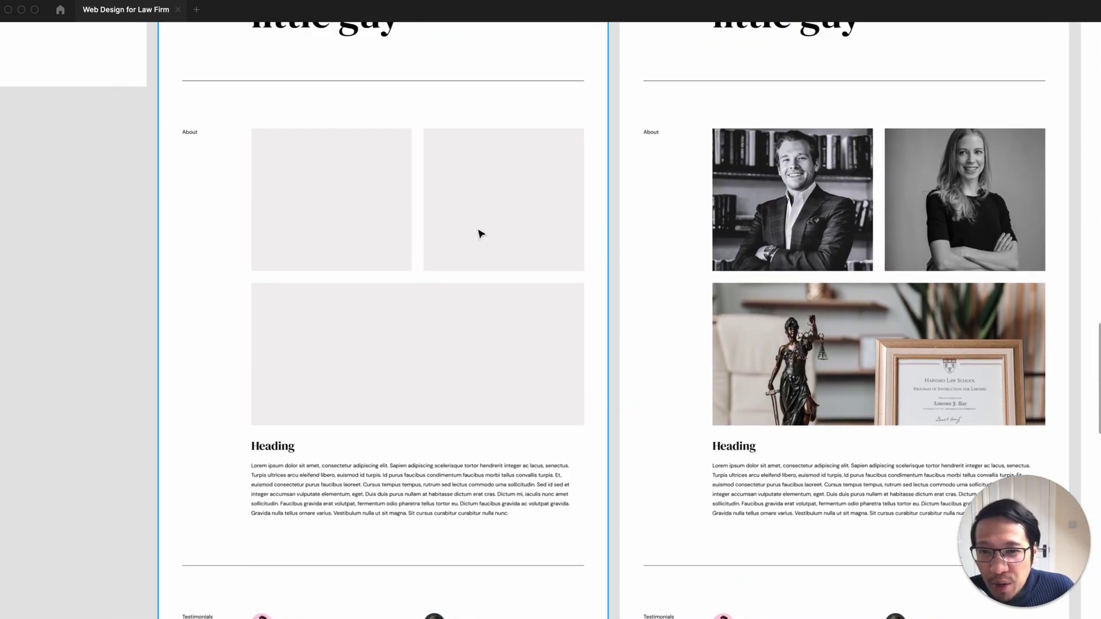
scroll(459, 281, down, 6)
scroll(459, 281, down, 3)
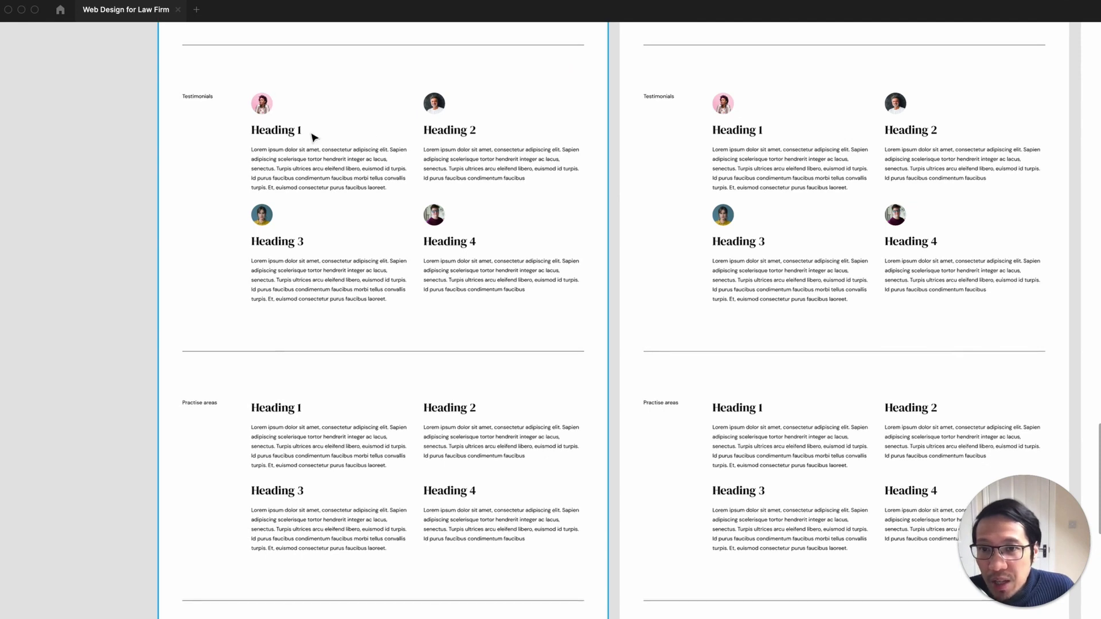
scroll(539, 266, down, 2)
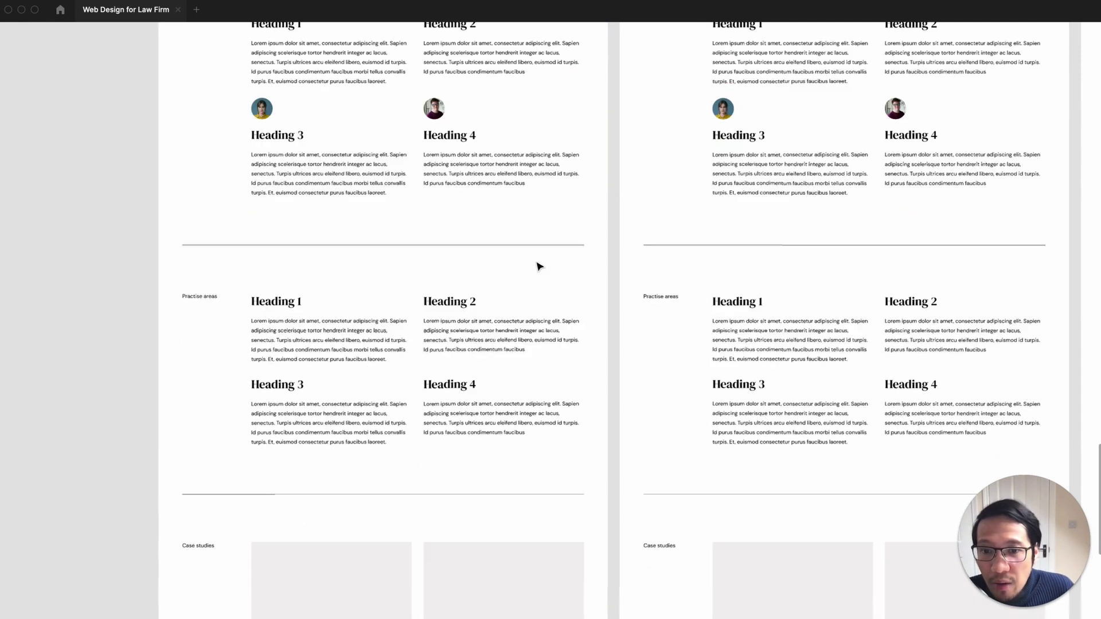
scroll(539, 266, down, 3)
scroll(540, 265, down, 3)
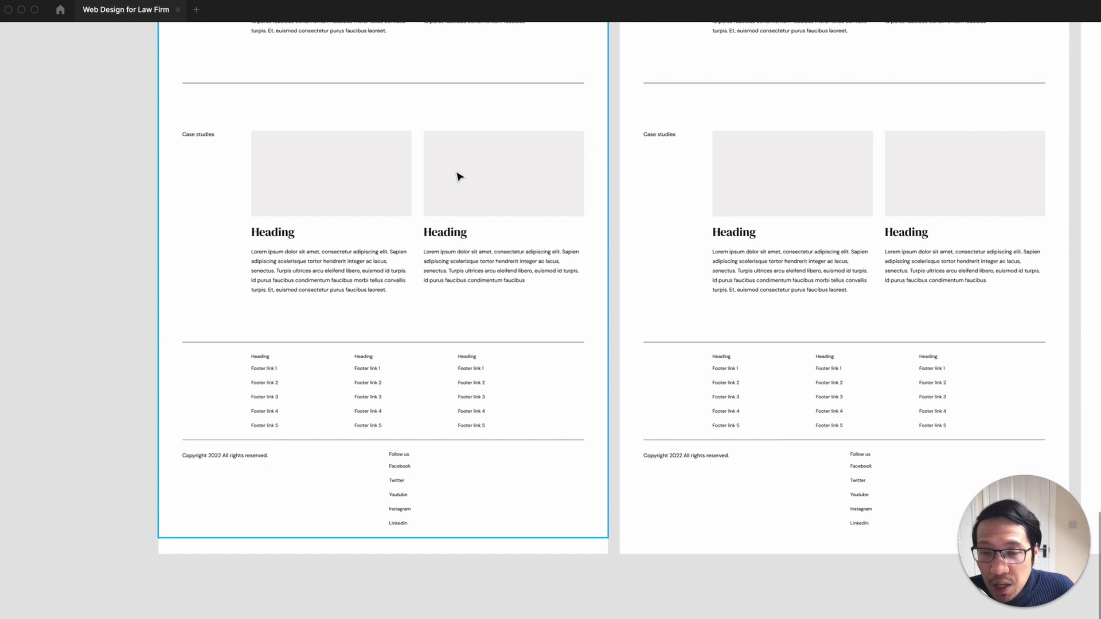
scroll(496, 205, down, 5)
scroll(497, 205, up, 5)
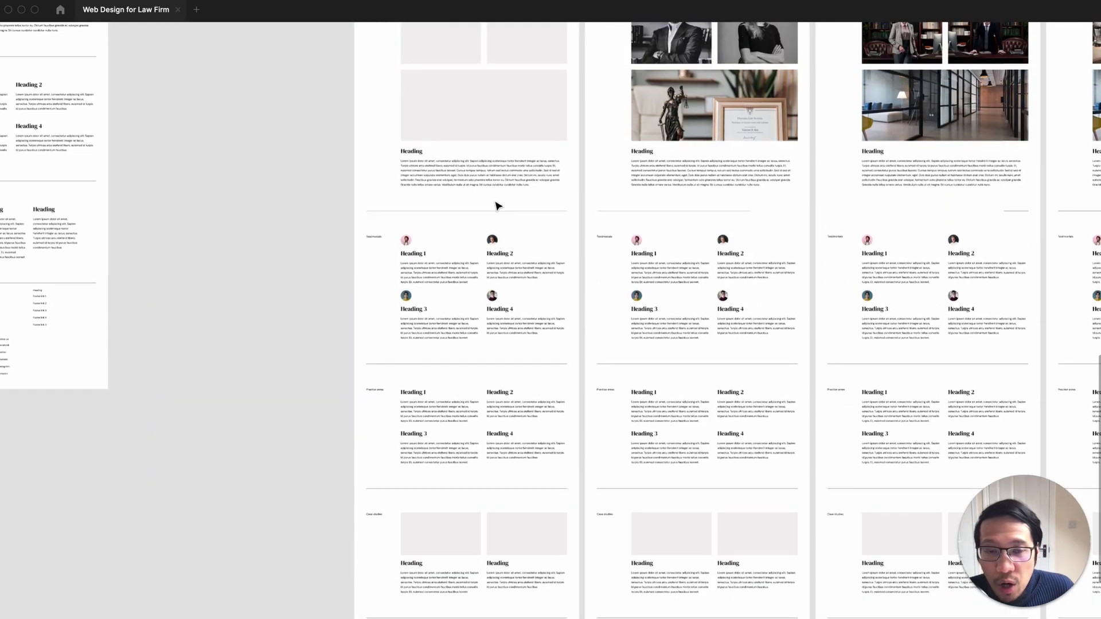
scroll(496, 206, up, 5)
scroll(497, 205, up, 3)
scroll(496, 205, up, 5)
scroll(497, 205, up, 3)
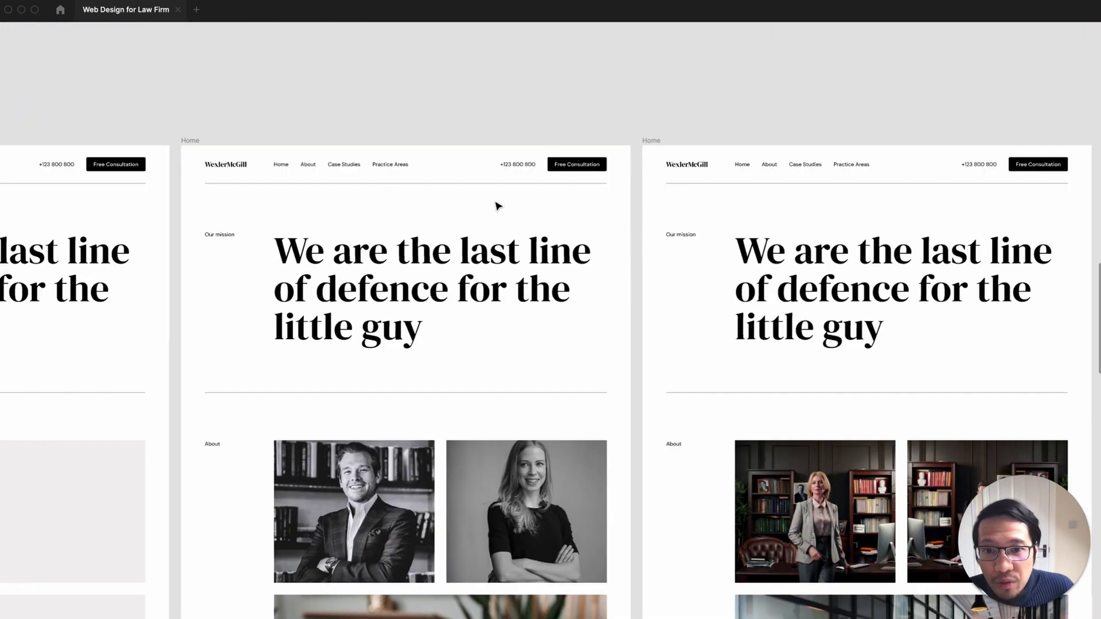
scroll(496, 205, up, 2)
scroll(497, 205, down, 3)
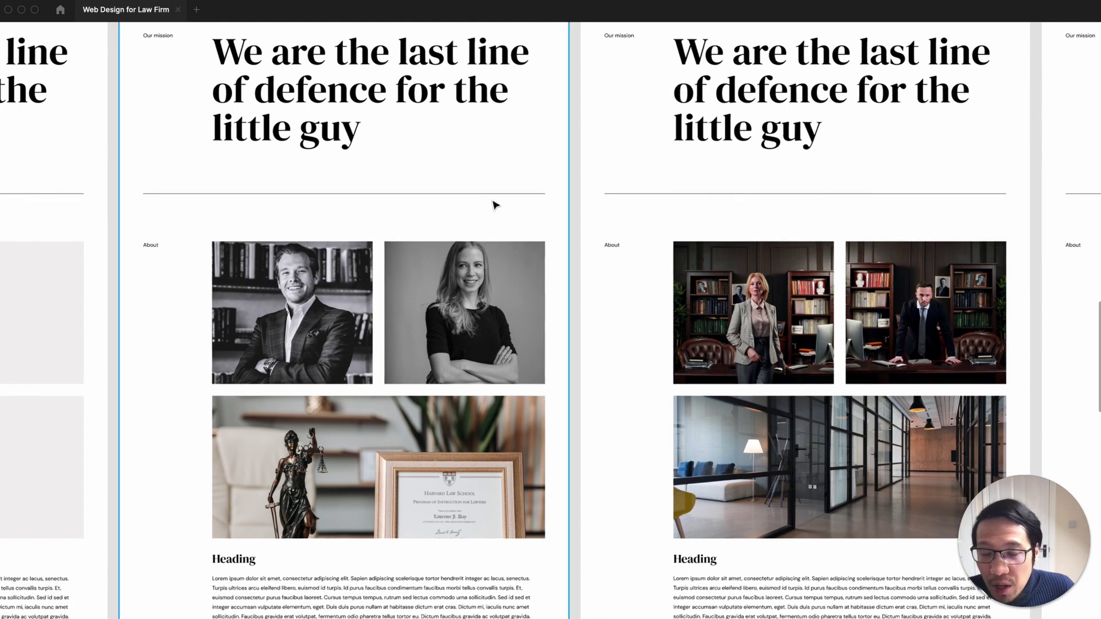
scroll(496, 205, up, 1)
scroll(482, 275, up, 1)
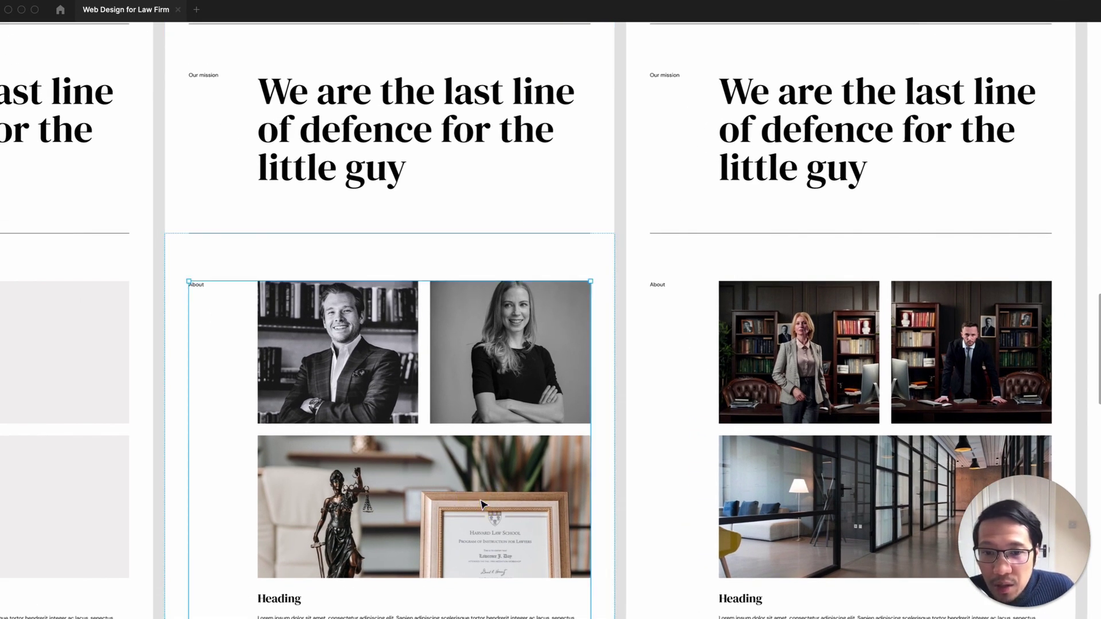
- Drag the wide statue photo's Saturation to minimum, then hide the UI panels again
click(482, 504)
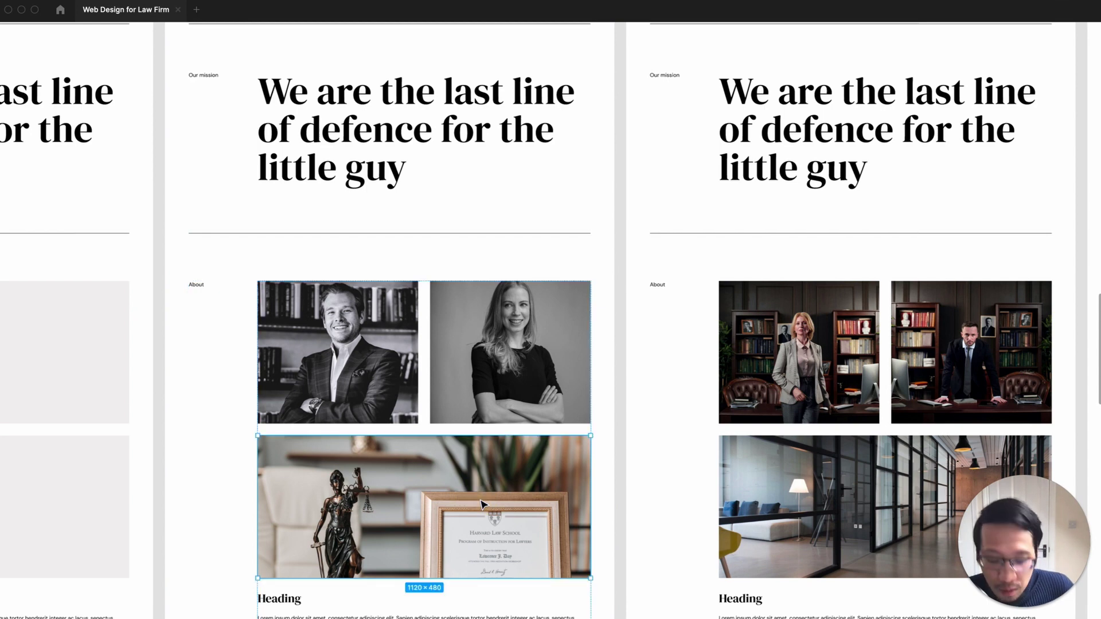
key(super+period)
right_click(481, 503)
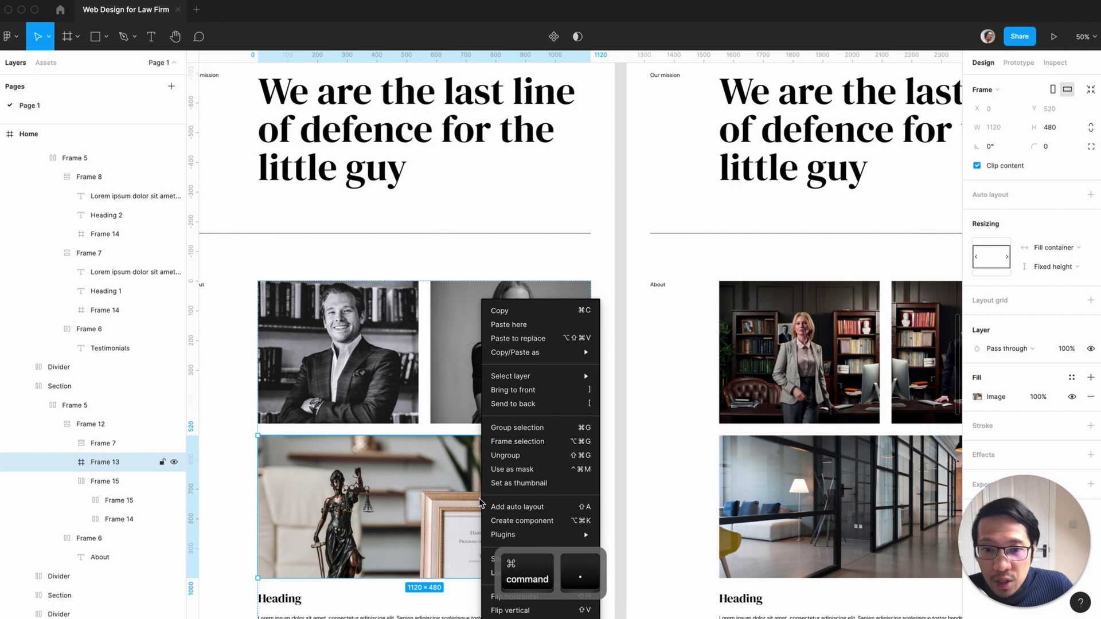
click(975, 404)
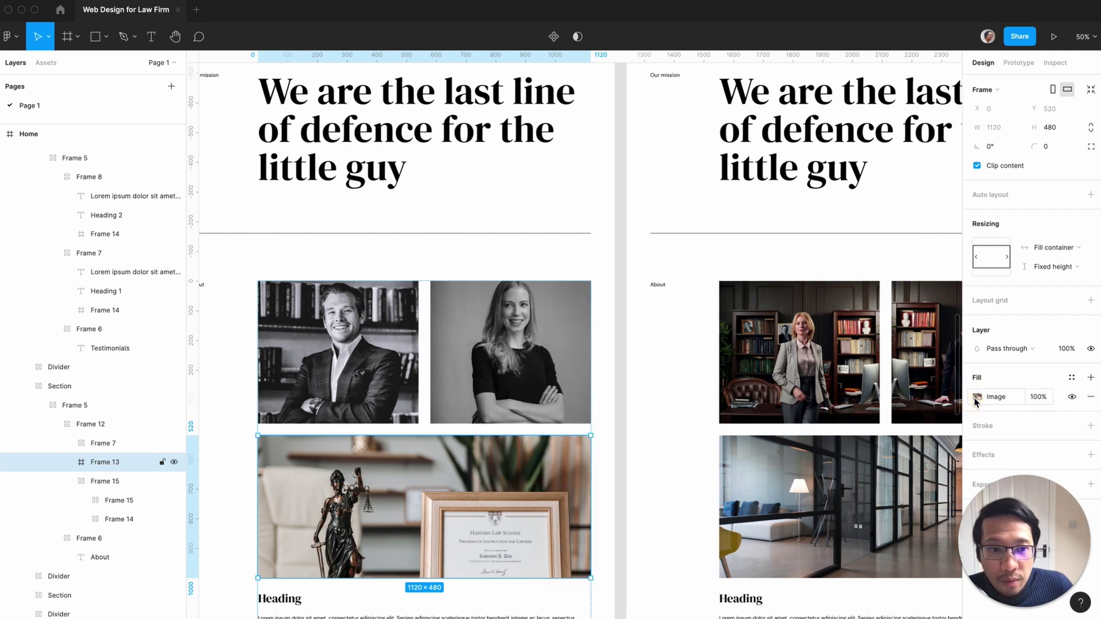
click(977, 397)
drag(920, 525, 800, 524)
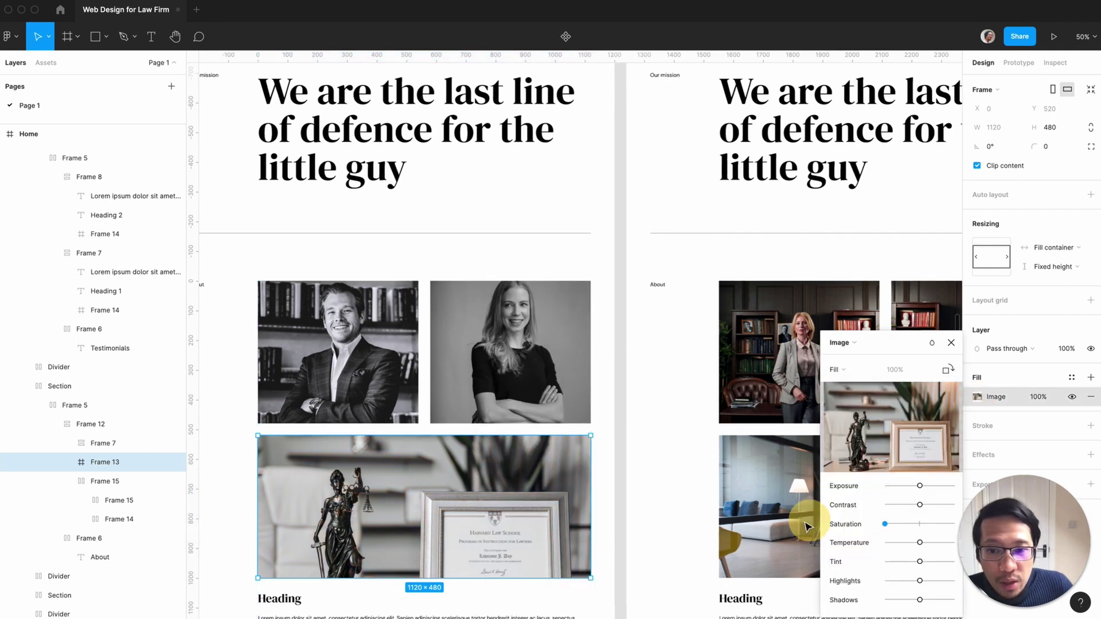
key(Escape)
click(615, 310)
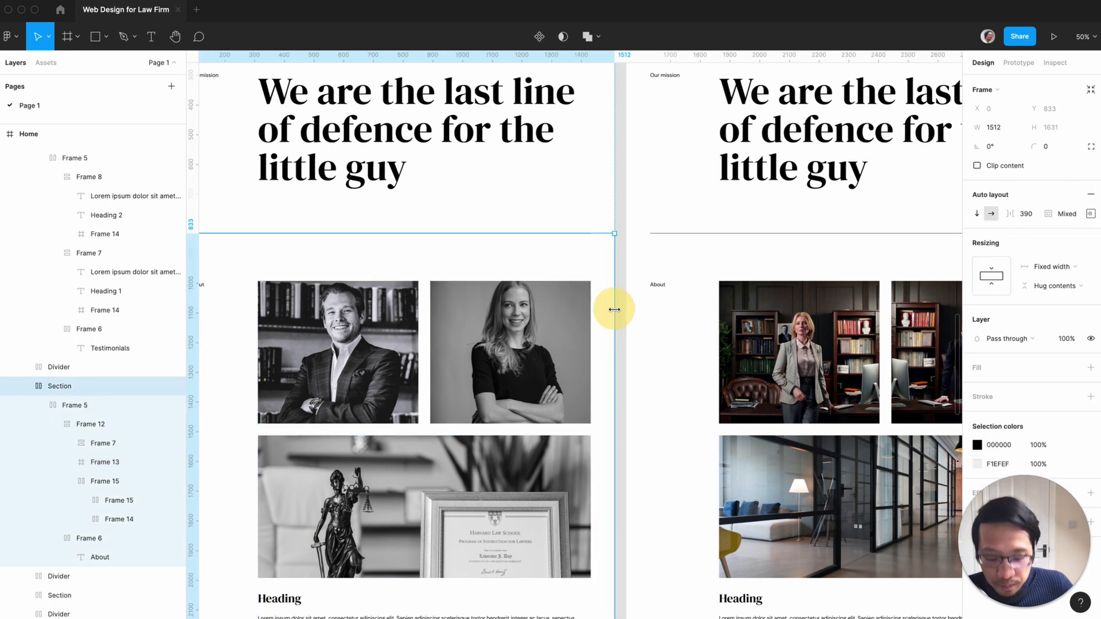
key(super+period)
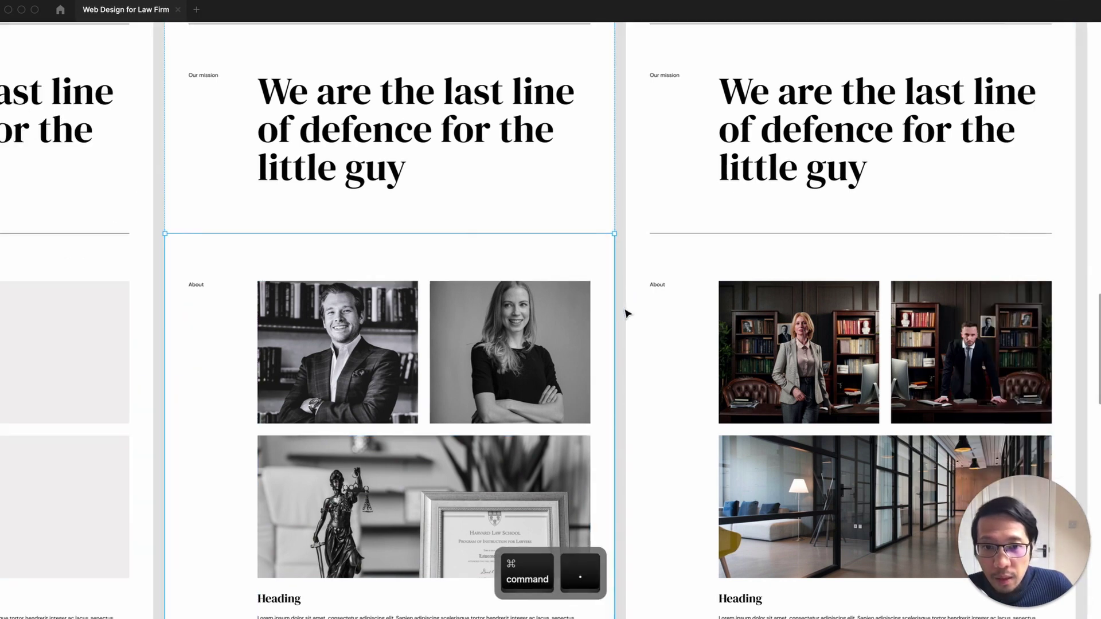
click(626, 310)
scroll(625, 312, right, 5)
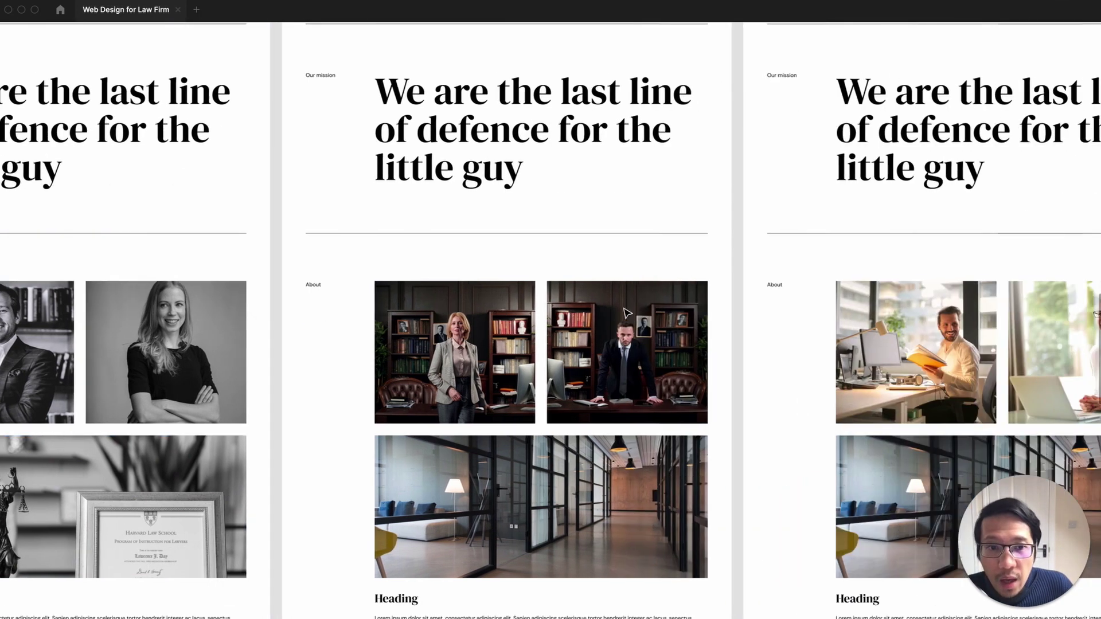
scroll(574, 321, up, 5)
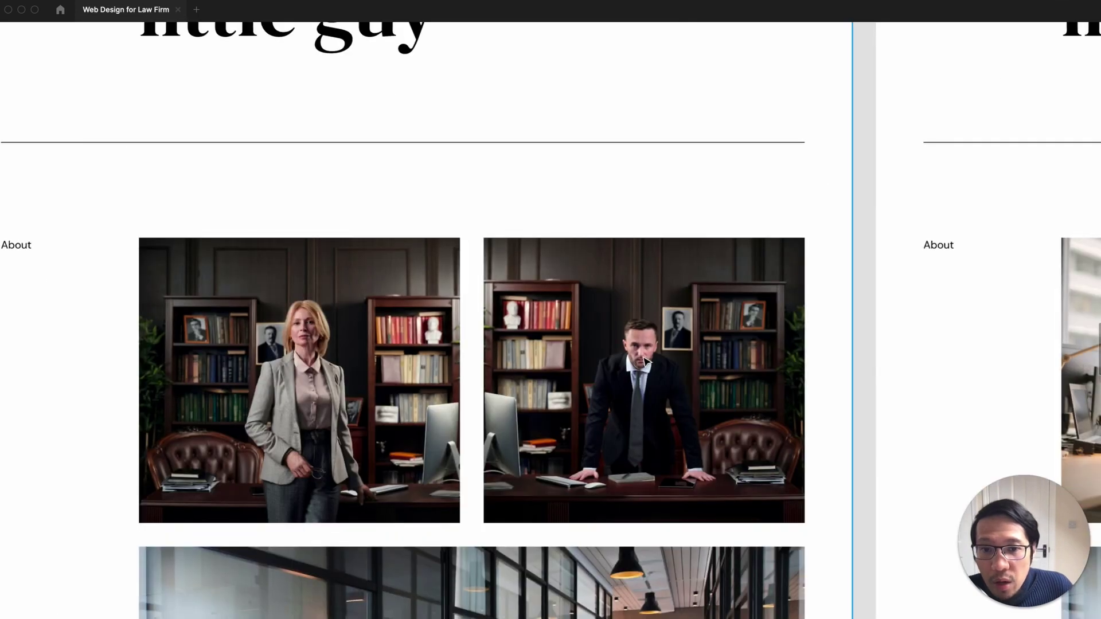
scroll(645, 361, down, 5)
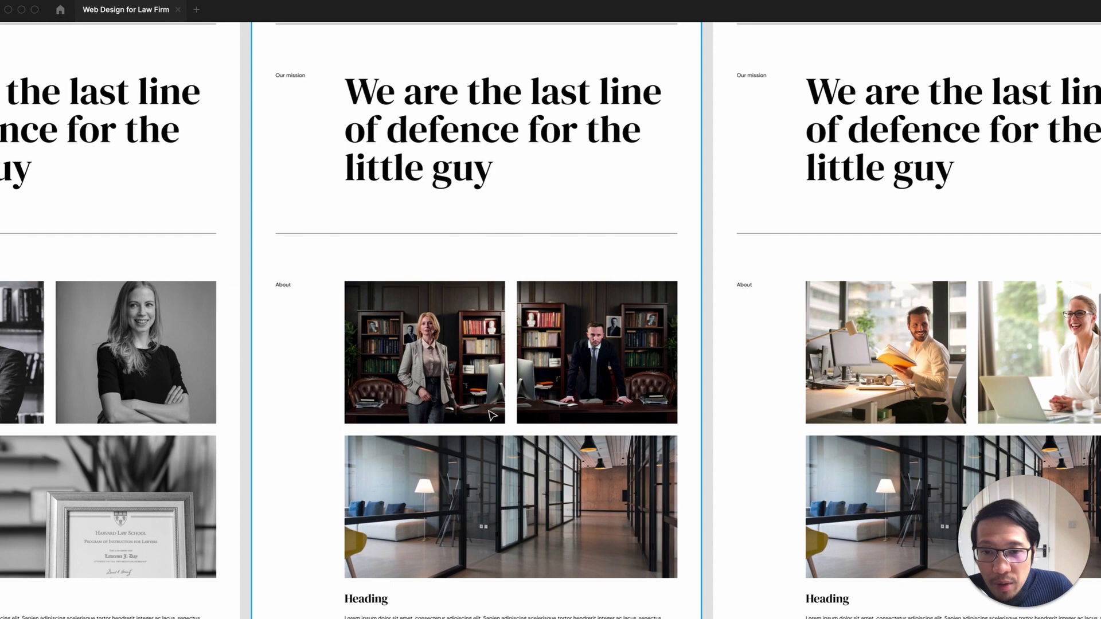
scroll(493, 416, left, 1)
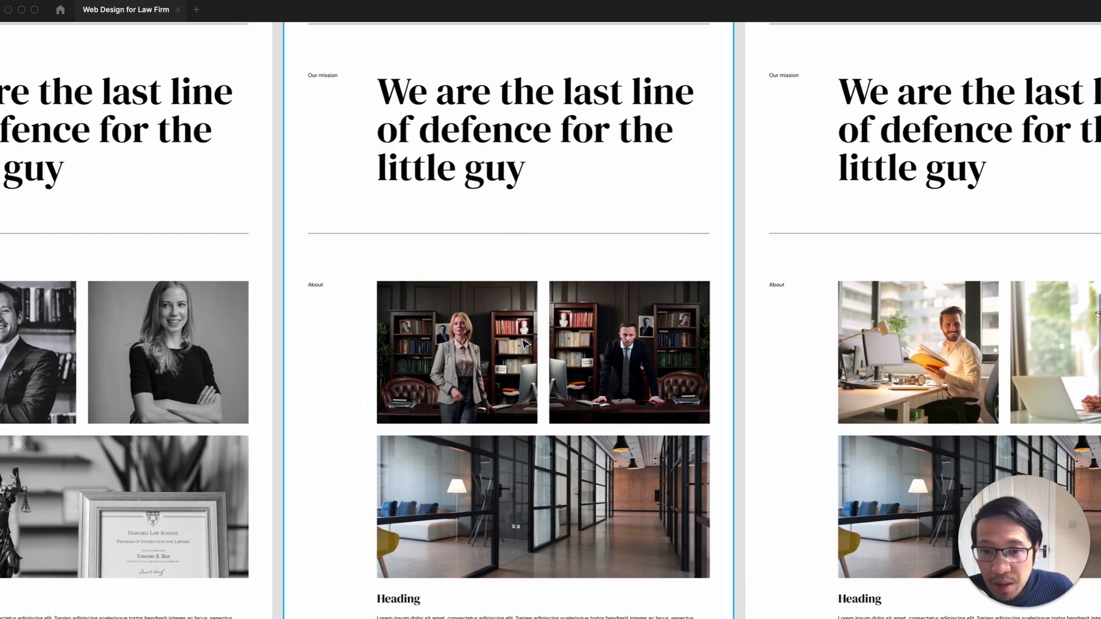
scroll(487, 392, down, 2)
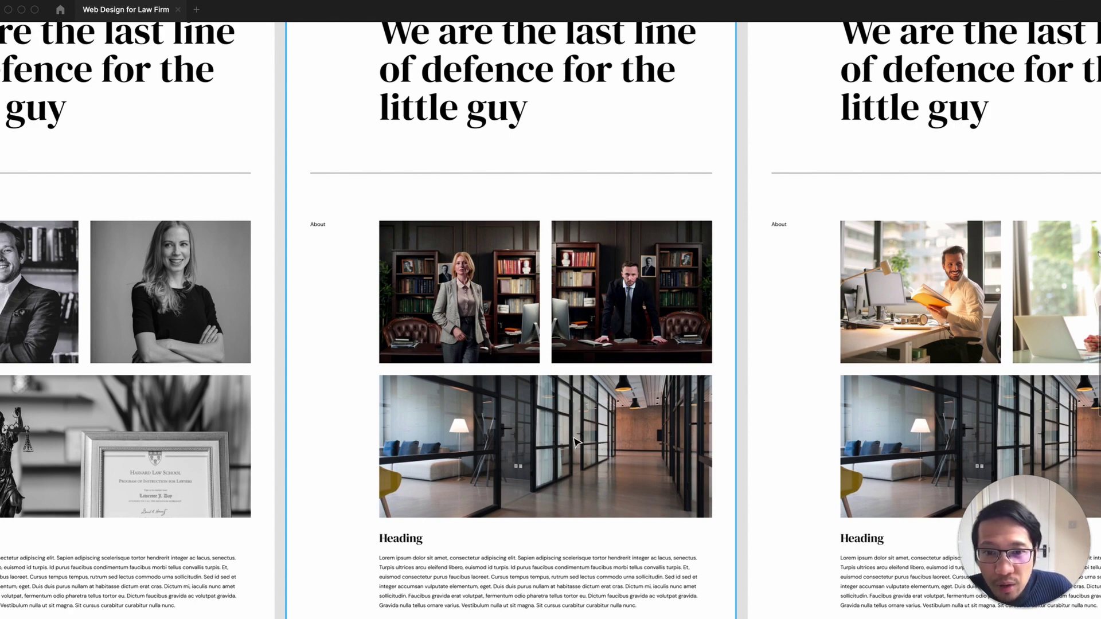
scroll(575, 442, right, 10)
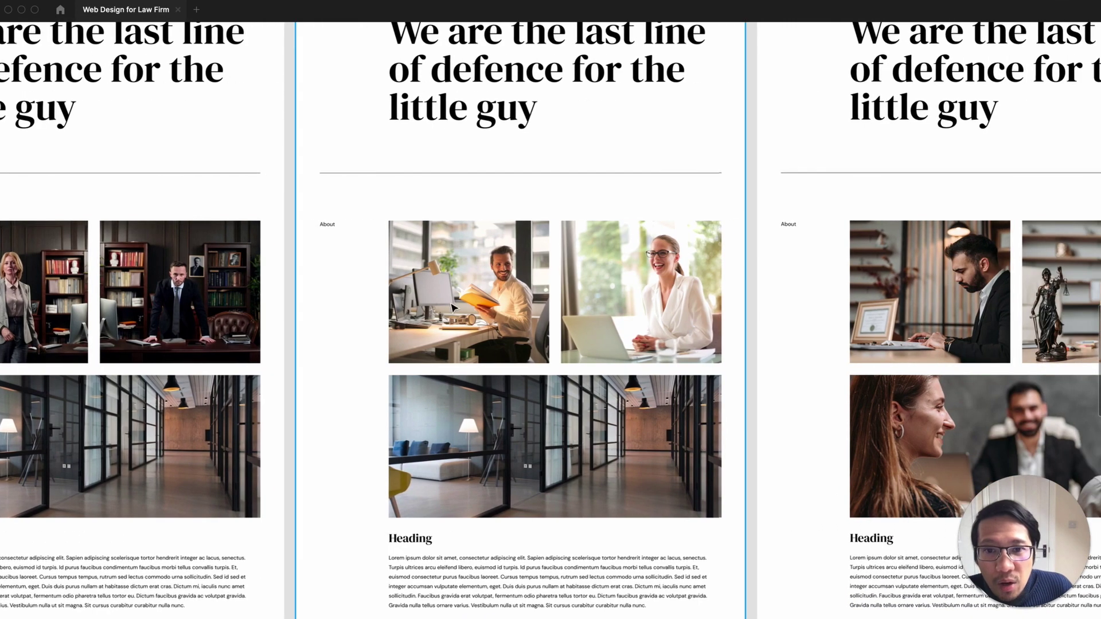
ctrl+scroll(538, 314, up, 5)
ctrl+scroll(516, 318, down, 5)
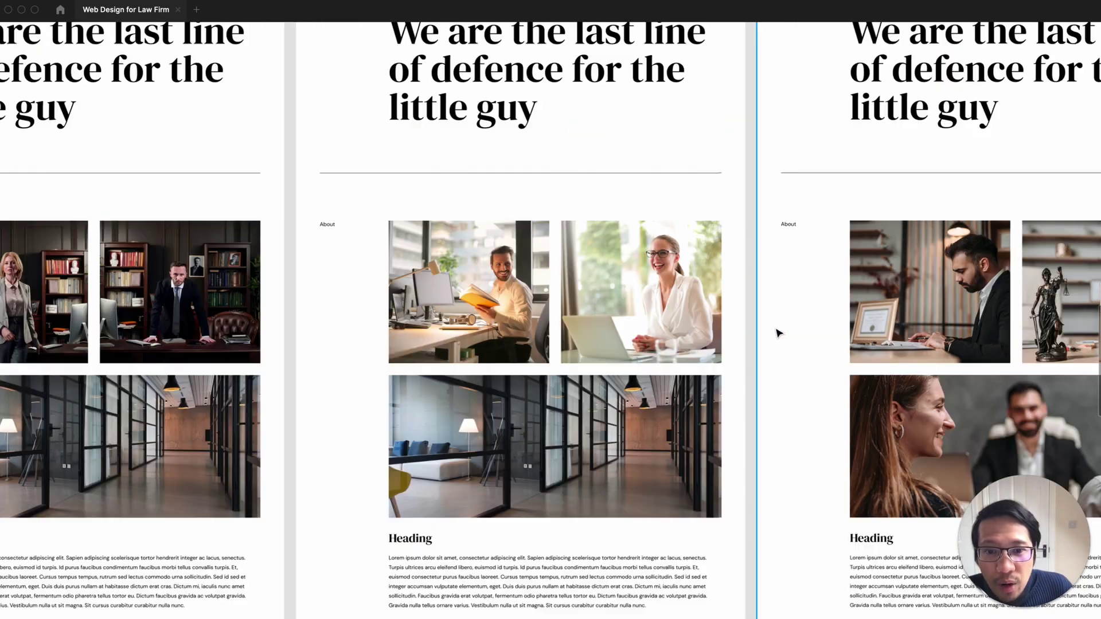
ctrl+scroll(553, 340, up, 5)
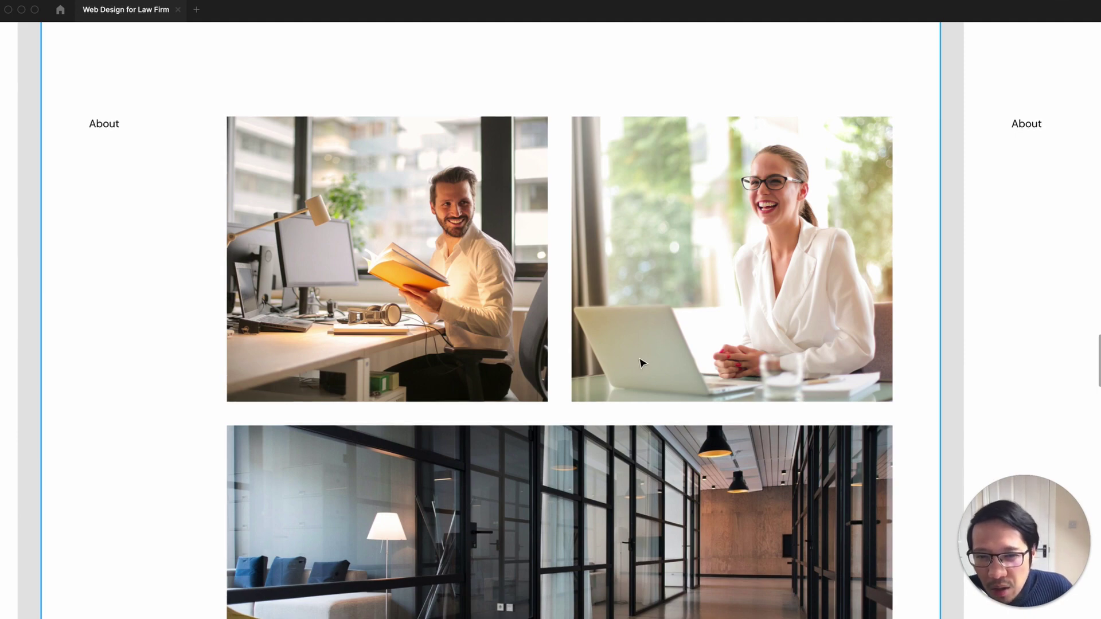
ctrl+scroll(641, 362, down, 5)
scroll(641, 363, right, 10)
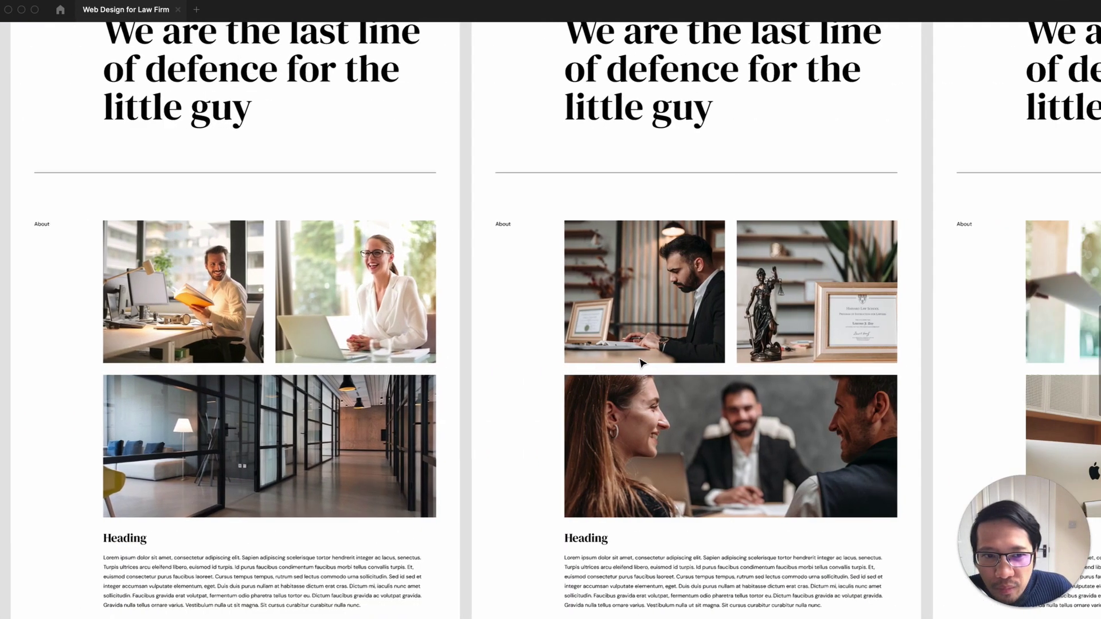
ctrl+scroll(642, 362, up, 5)
scroll(642, 363, down, 3)
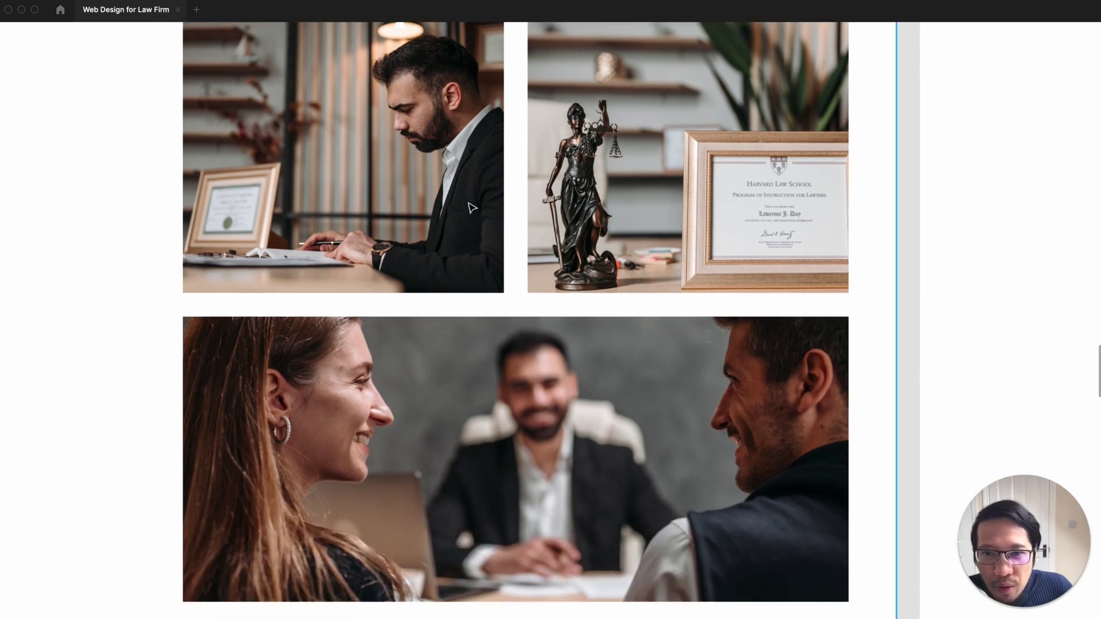
ctrl+scroll(472, 208, down, 5)
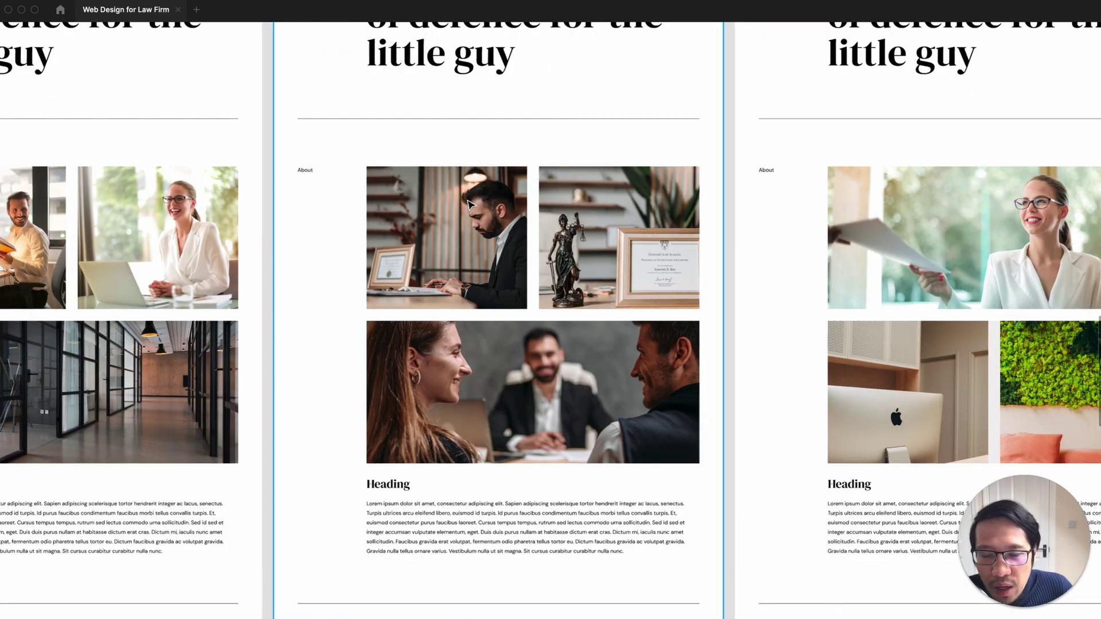
ctrl+scroll(472, 204, up, 5)
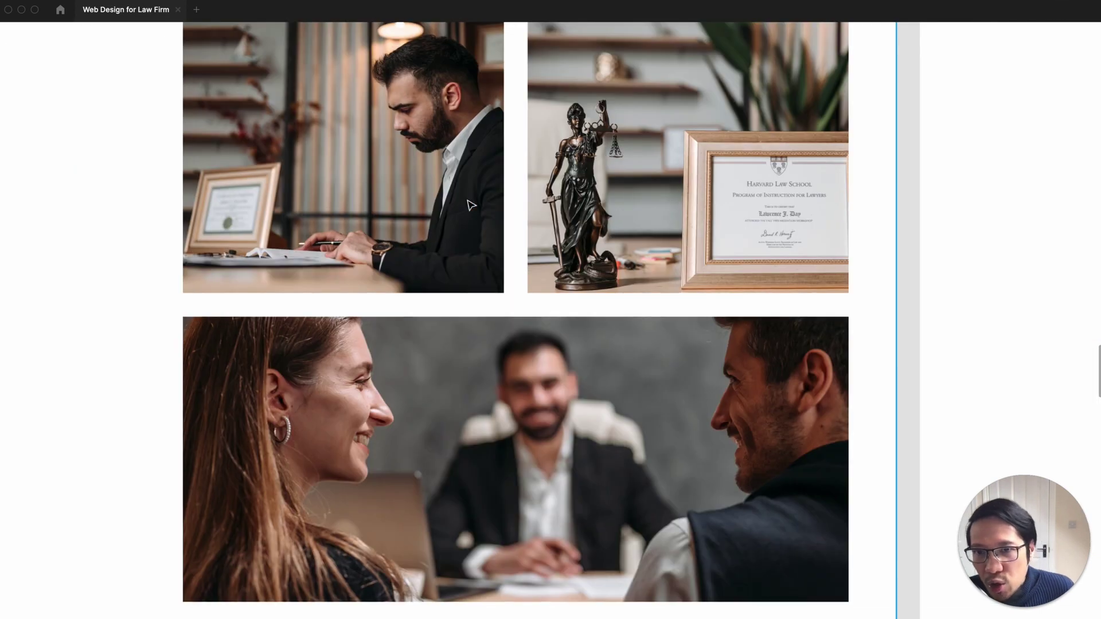
ctrl+scroll(472, 205, down, 5)
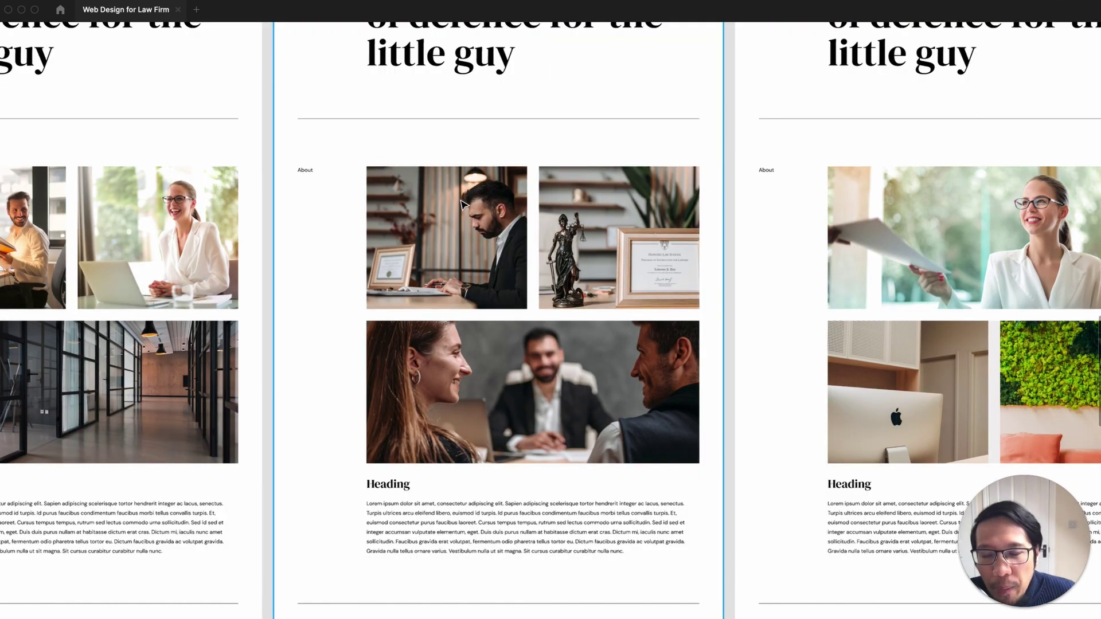
key(ctrl+equal)
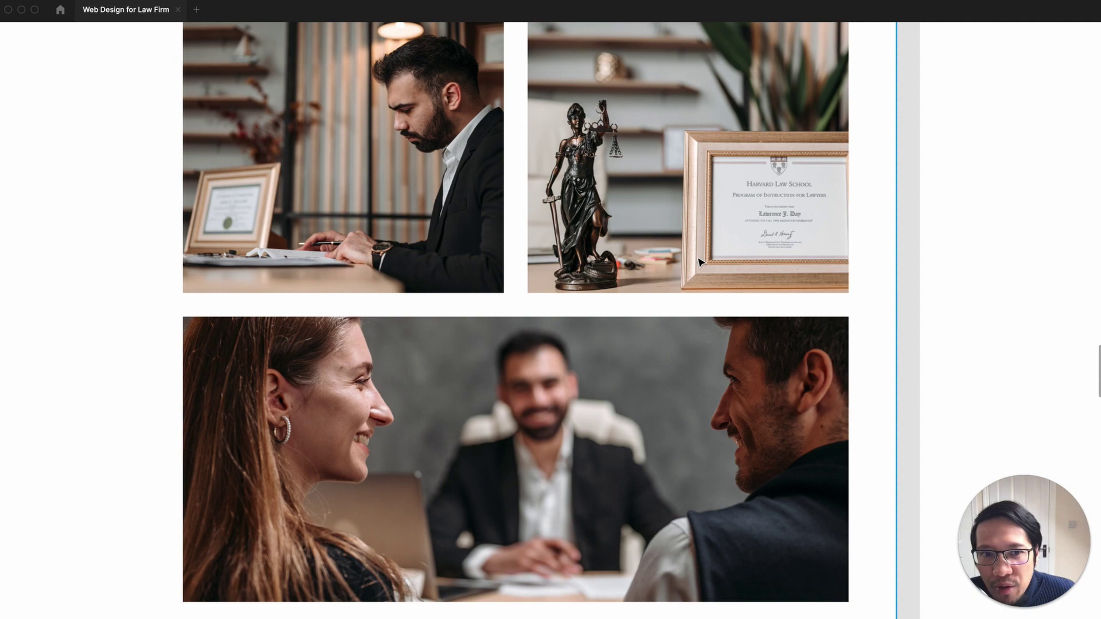
key(ctrl+minus)
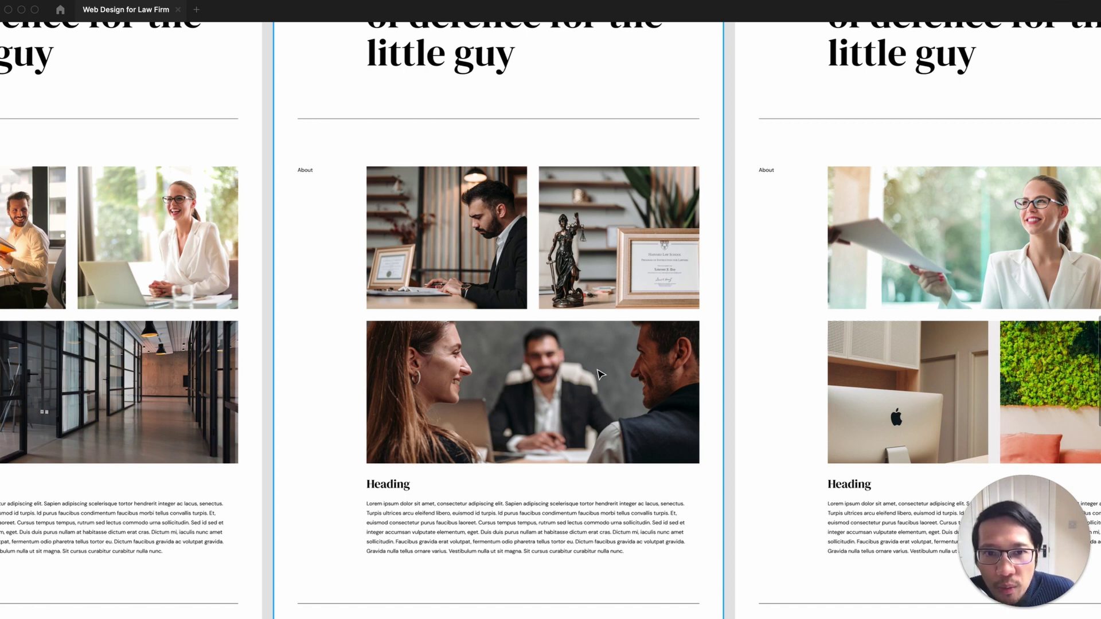
scroll(599, 374, right, 8)
scroll(631, 361, right, 2)
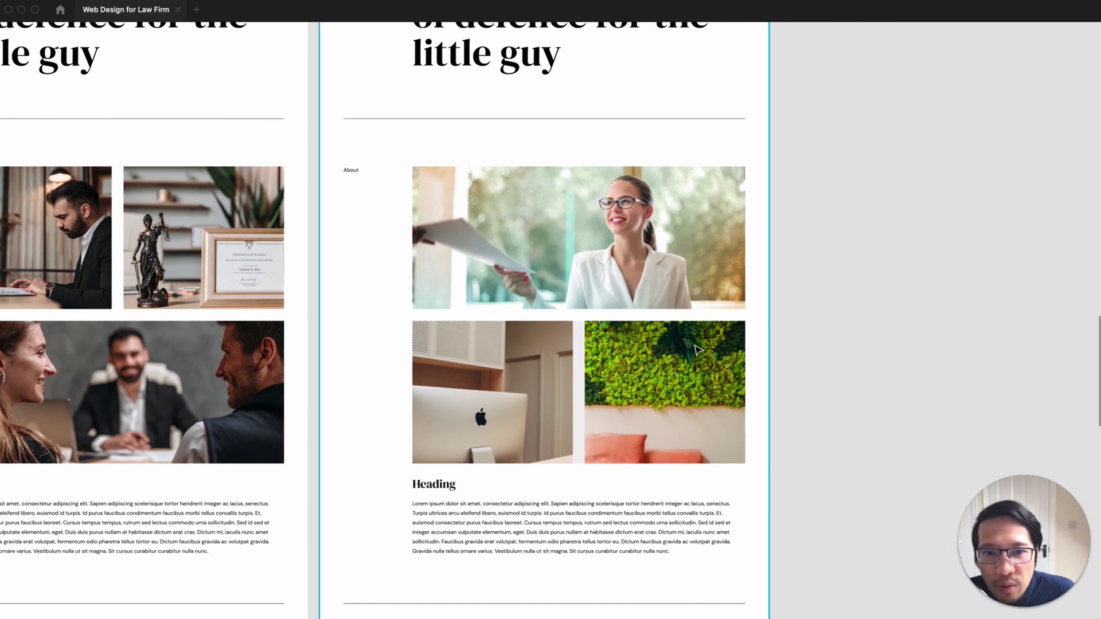